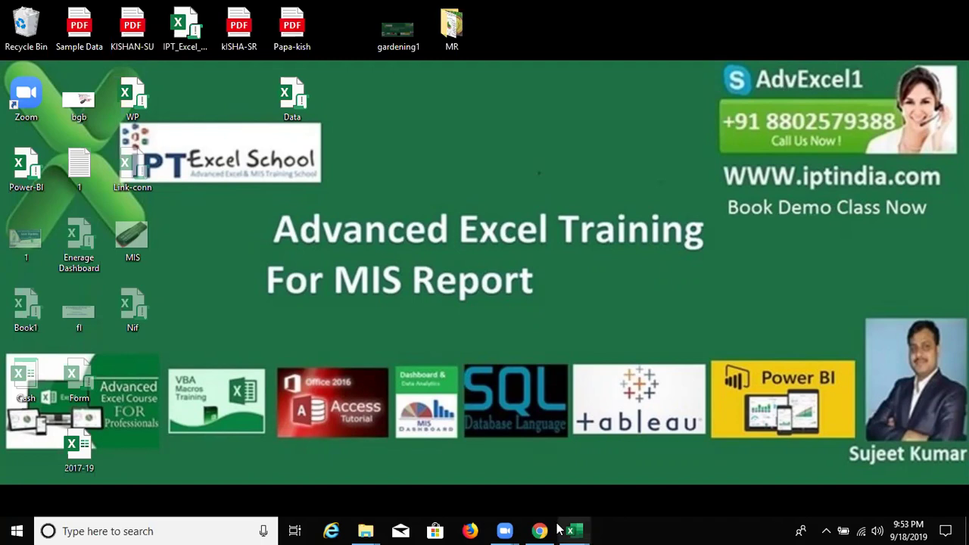
Declare a new macro Sub if_1() in Module1 so End Sub is added automatically.
mouse_move(575, 530)
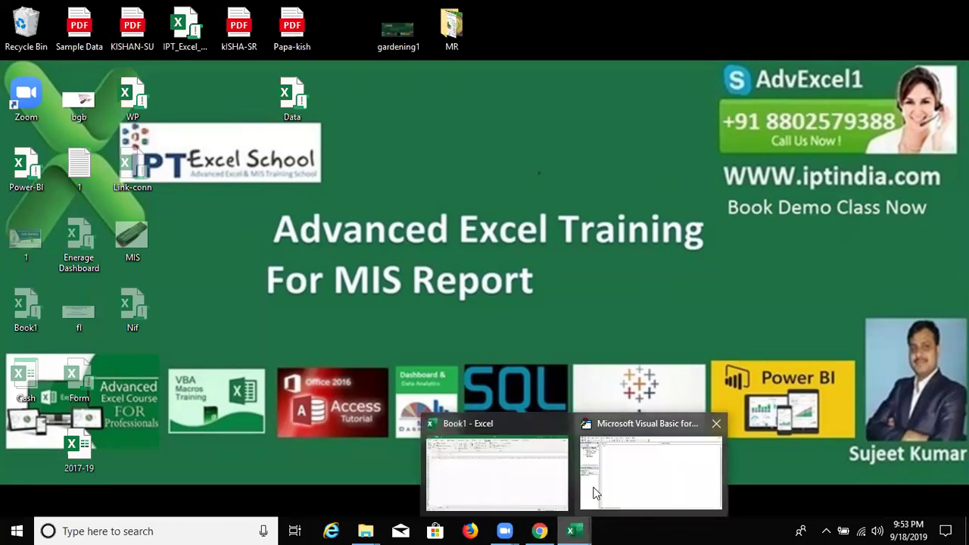
click(595, 489)
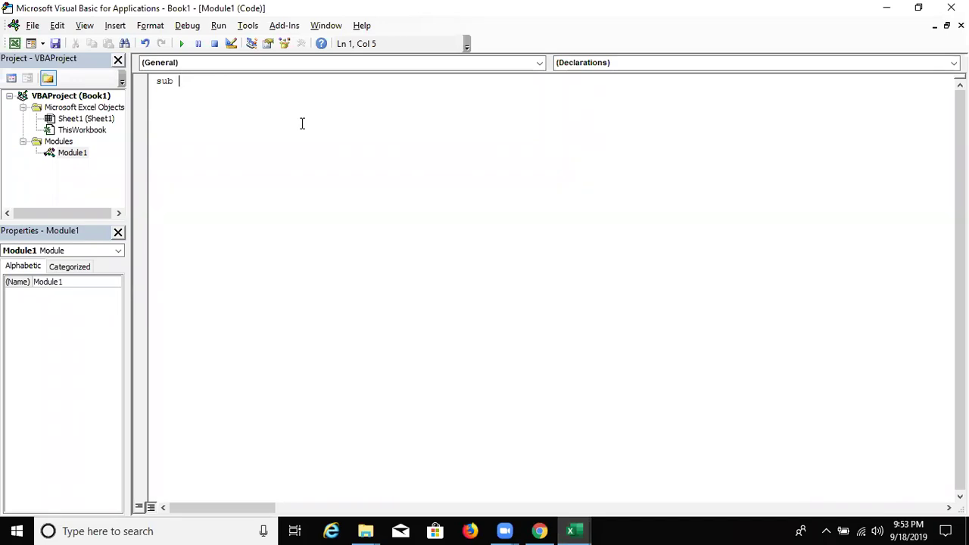
text(if_l)
text(())
key(Return)
key(Return)
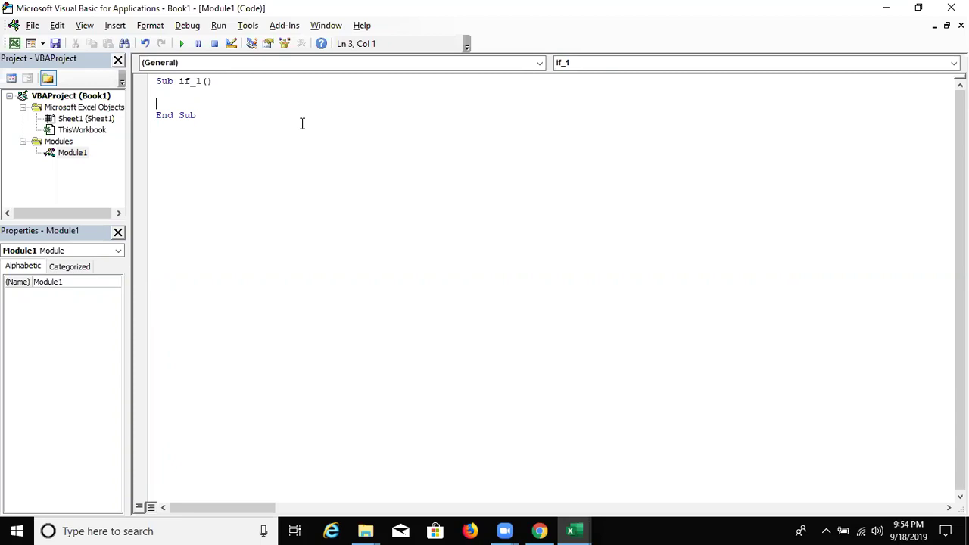
Leave the empty if_1 macro and switch over to the Book1 workbook.
key(alt+F11)
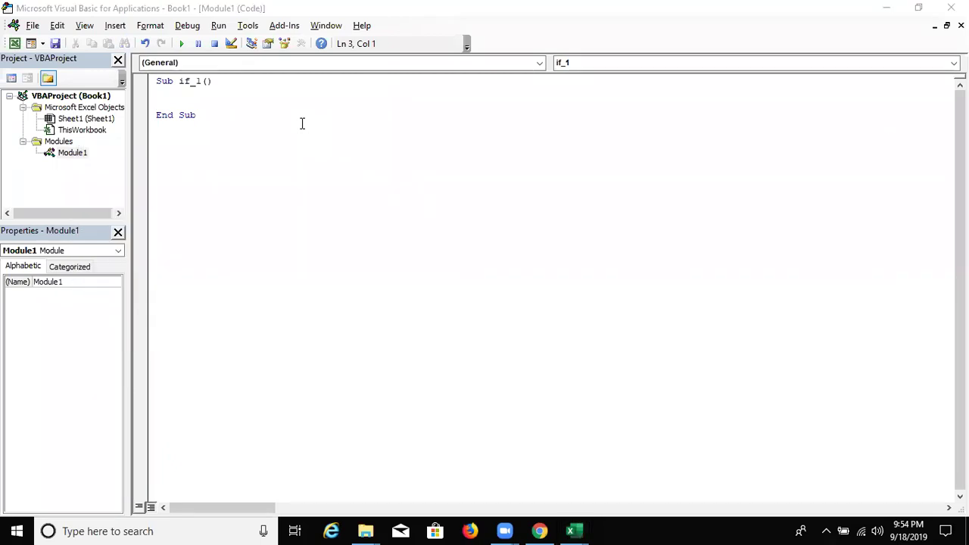
click(241, 91)
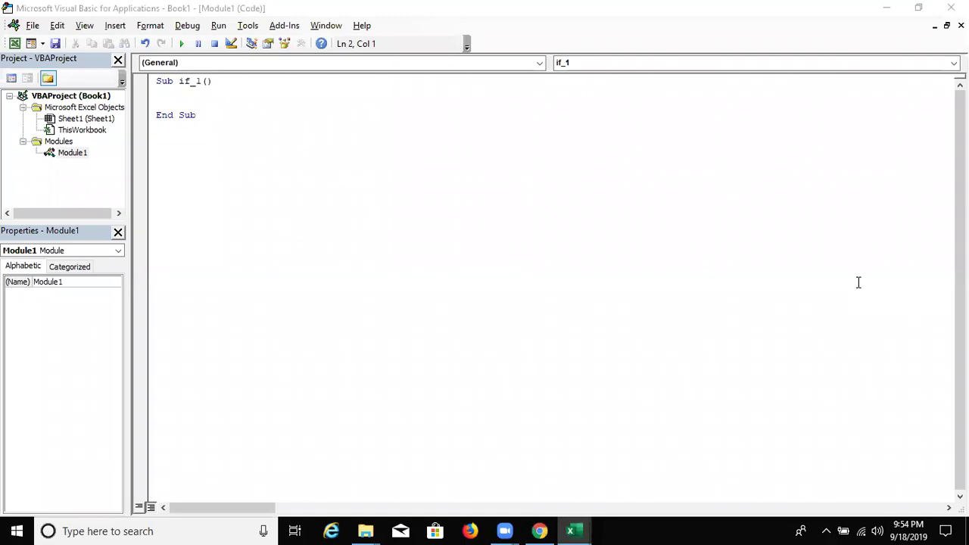
click(263, 132)
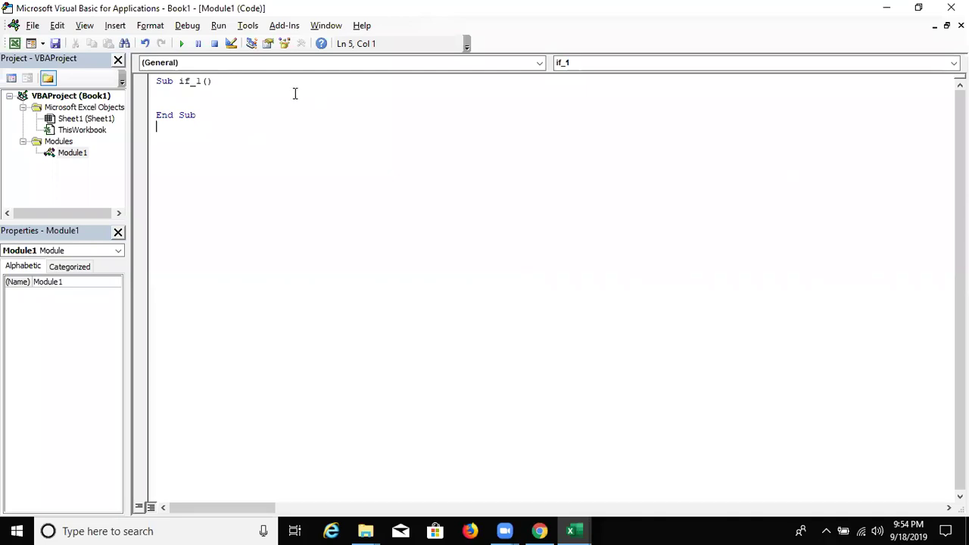
key(Return)
key(Return)
key(alt+Tab)
key(alt+Tab)
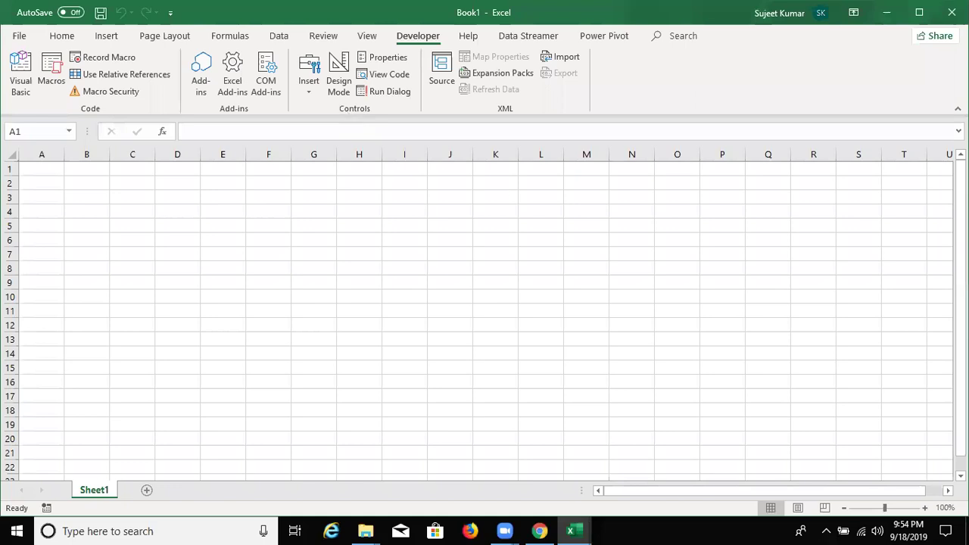
Enter 'Sales' in A1 and sixteen sales figures (85, 32, 653 … 95, 25) in A2:A17.
click(38, 168)
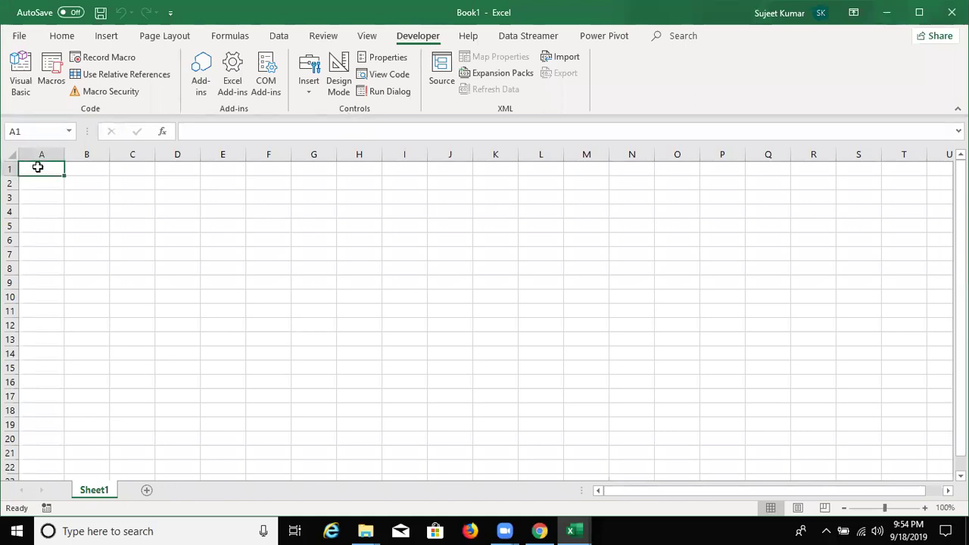
text(Sales)
key(Return)
text(85)
key(Return)
text(32)
key(Return)
text(653)
key(Return)
text(325)
key(Return)
text(36)
key(Return)
text(63)
key(Return)
text(26)
key(Return)
text(3)
key(Return)
text(36)
key(Return)
text(32)
key(Return)
text(56)
key(Return)
text(256)
key(Return)
text(652)
key(Return)
text(365)
key(Return)
text(95)
key(Return)
text(253)
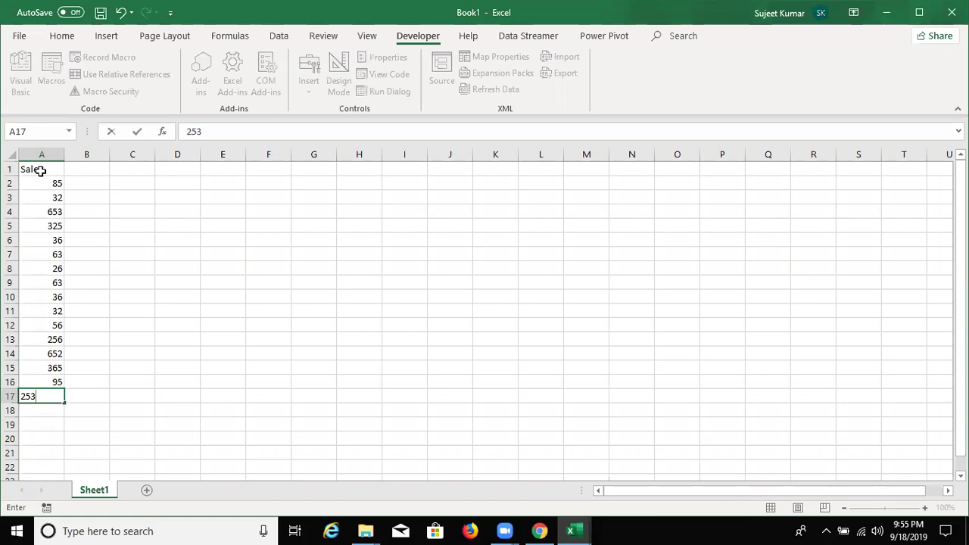
key(BackSpace)
click(125, 185)
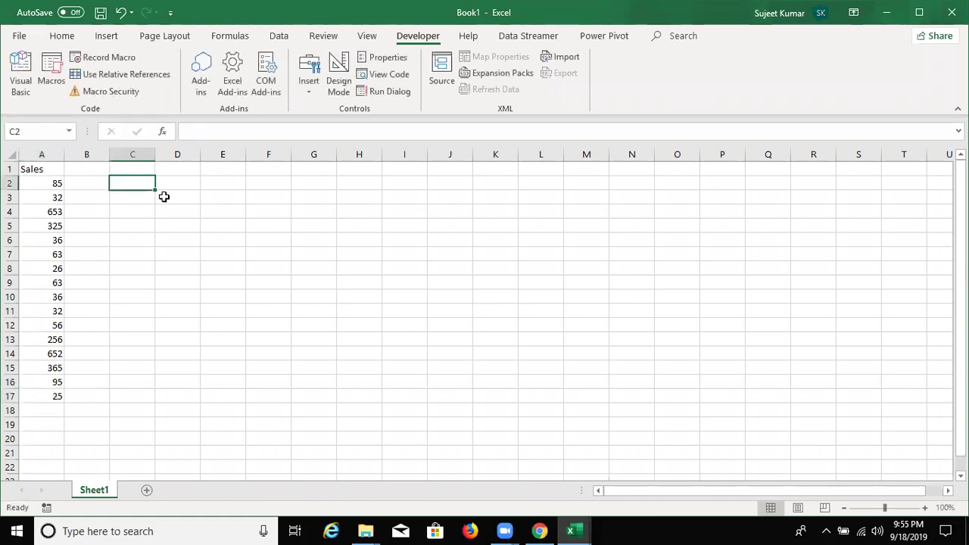
Enter the slab 60-95 in D2 and its incentive 800 in E2.
click(187, 190)
text(60)
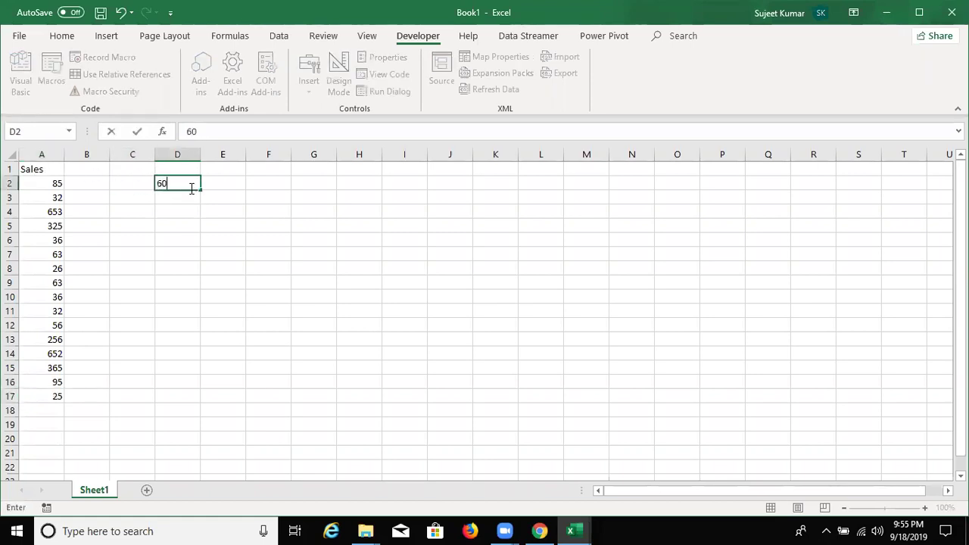
text(-95)
key(Return)
click(189, 187)
key(Right)
text(800)
key(Return)
Add the header 'inc' in B1 and go back to the VBA editor.
key(Left)
key(Left)
key(Left)
key(Left)
key(Up)
key(Up)
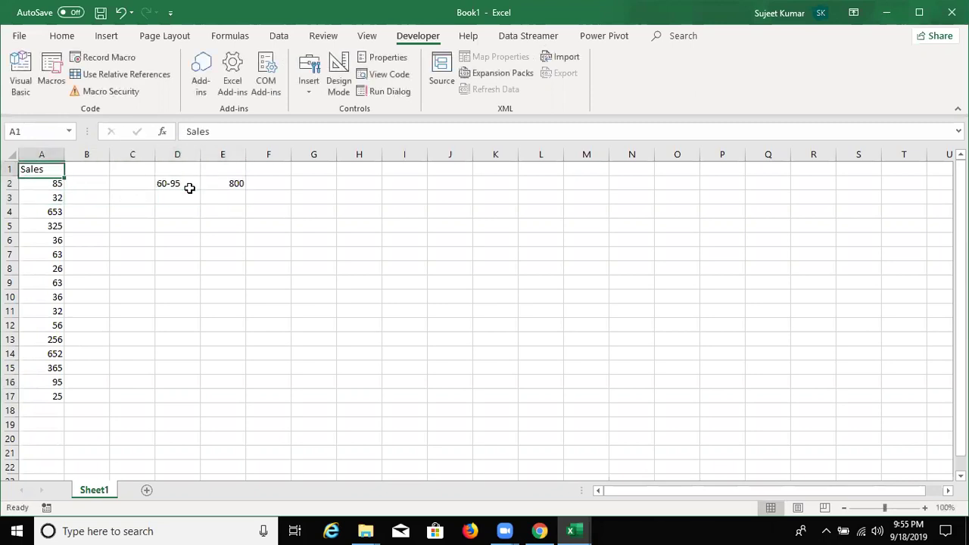
key(Right)
text(inc)
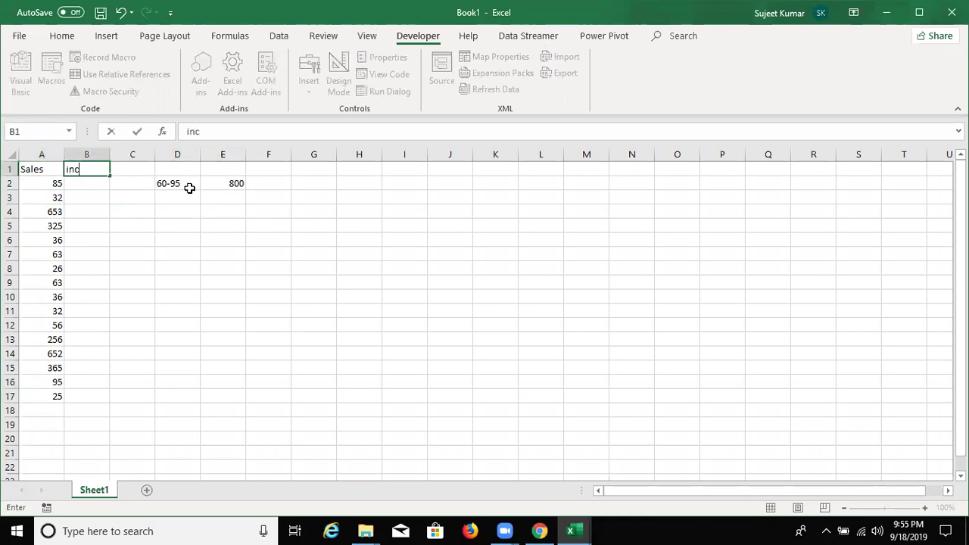
key(Return)
key(alt+Tab)
key(alt+Tab)
key(alt+Tab)
key(shift+Up)
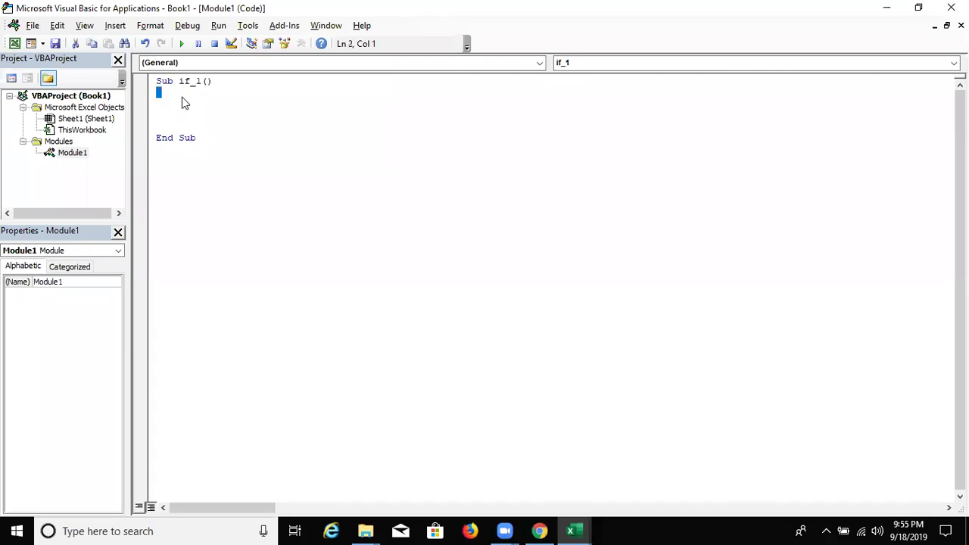
Write the loop header For i = 2 To 17 inside if_1, matching the data rows.
key(Return)
key(Return)
key(Up)
text(for i = 1 to 5)
key(BackSpace)
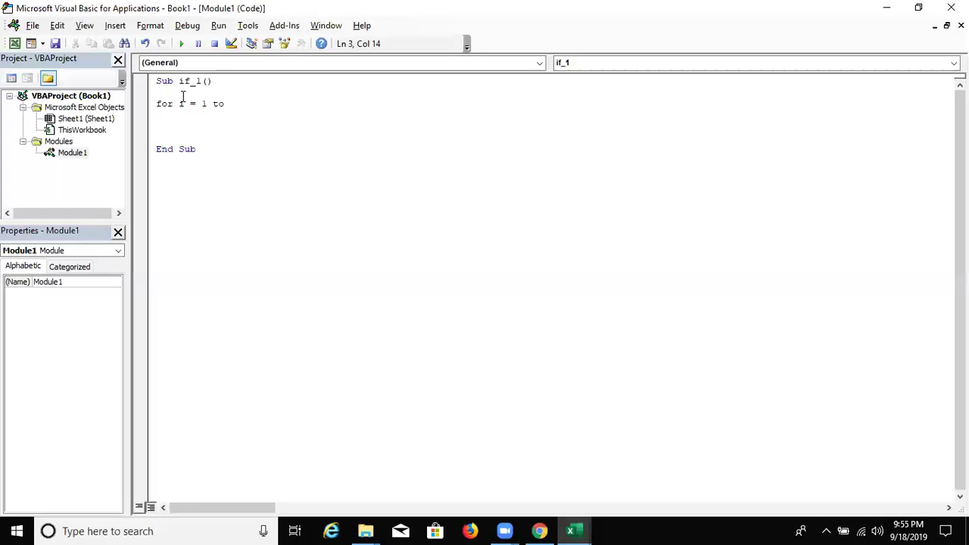
key(alt+Tab)
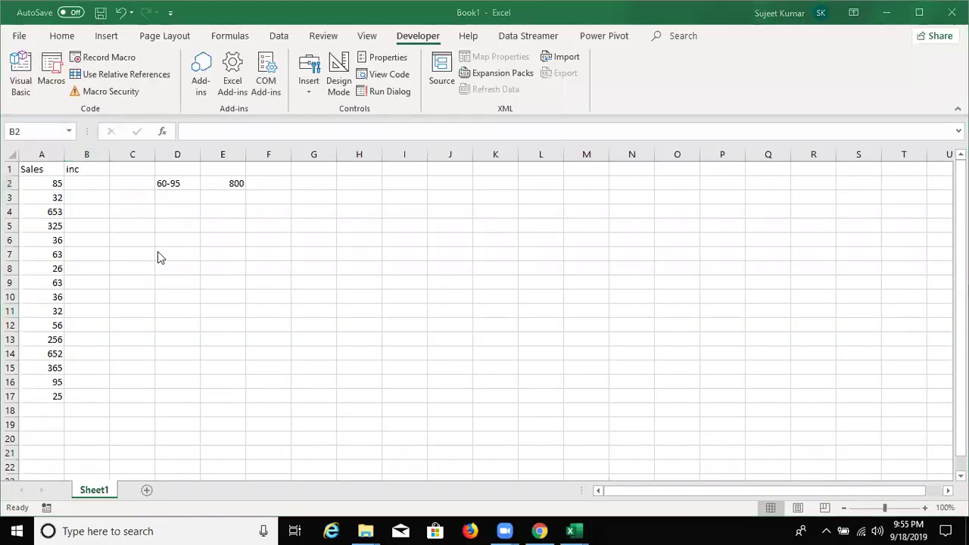
key(alt+Tab)
click(202, 104)
double_click(202, 104)
text(2 to)
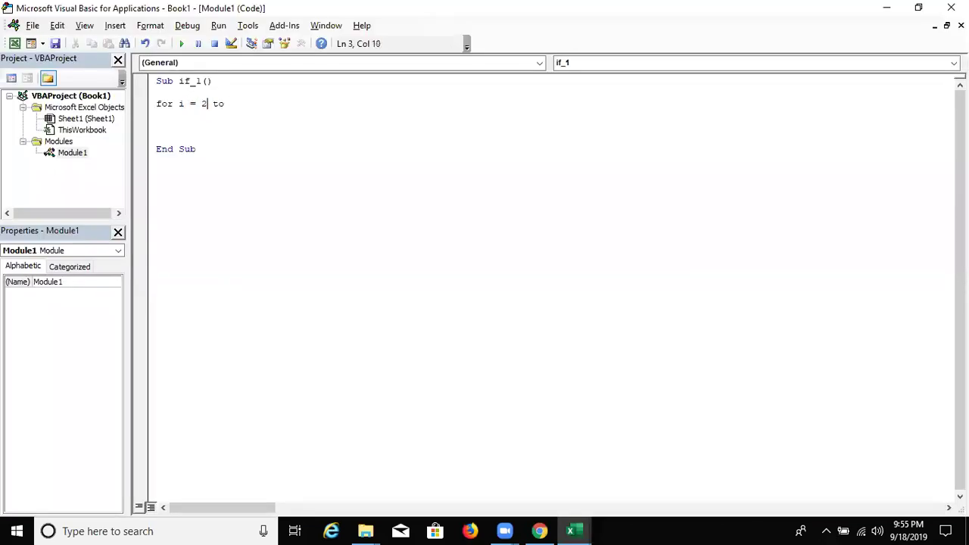
click(262, 104)
text(17)
Close the loop with Next i and begin an If Range line in the loop body.
key(Return)
key(Return)
key(Return)
key(Return)
text(next i)
key(Return)
key(Up)
key(Up)
key(Up)
key(Up)
key(Return)
key(Return)
click(157, 126)
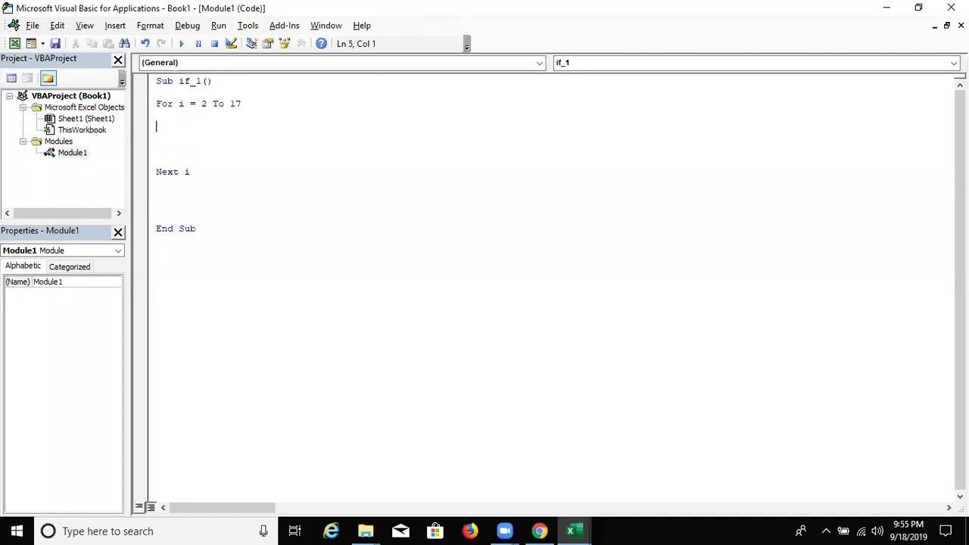
text(if range)
text(()
text("b)
Complete the condition: If Range("A" & i).Value >= 60 And <= 90 Then.
key(BackSpace)
text(A)
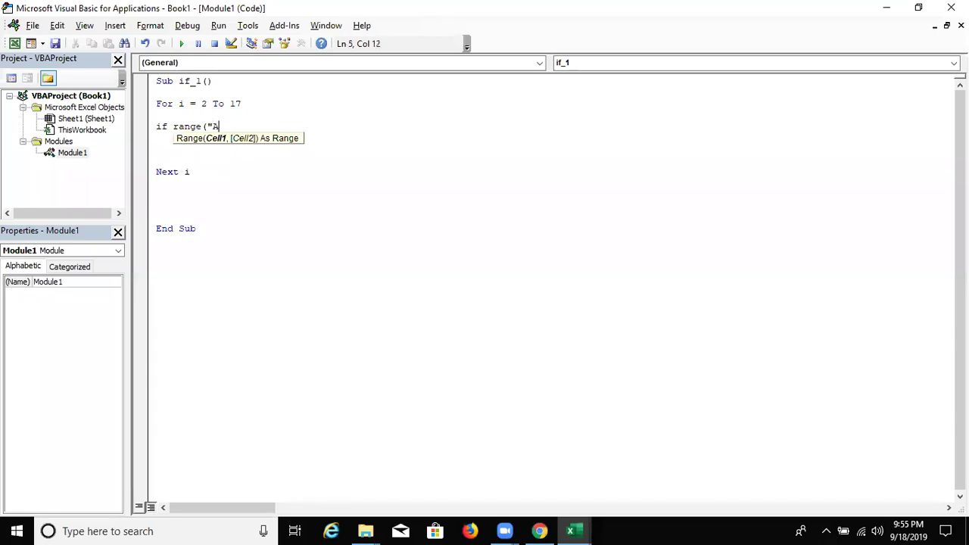
text(")
key(Return)
key(Return)
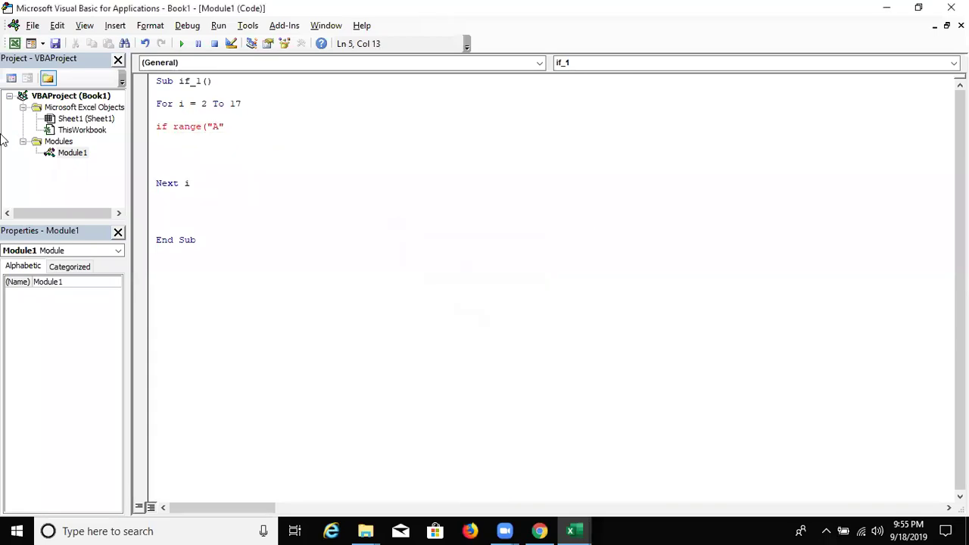
text( & i))
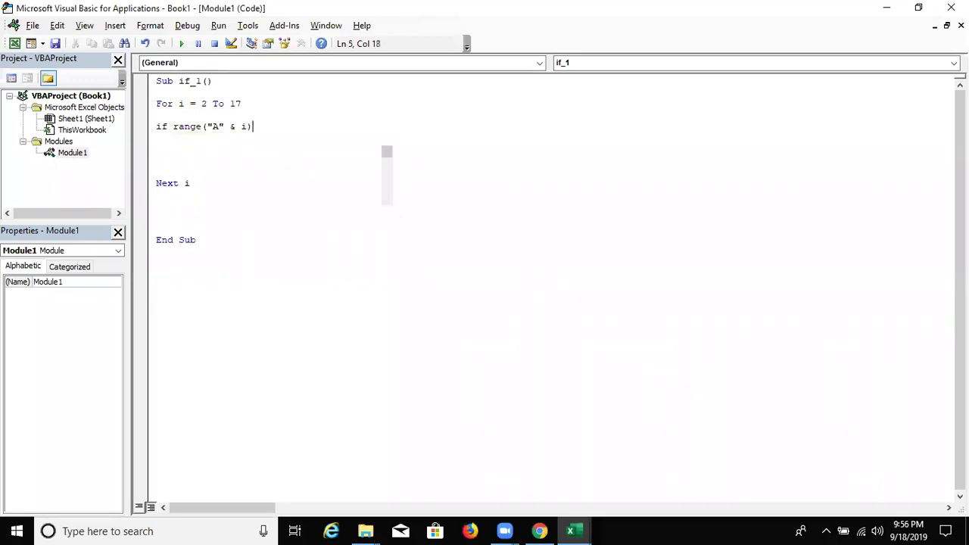
text(.v)
key(Down)
key(Tab)
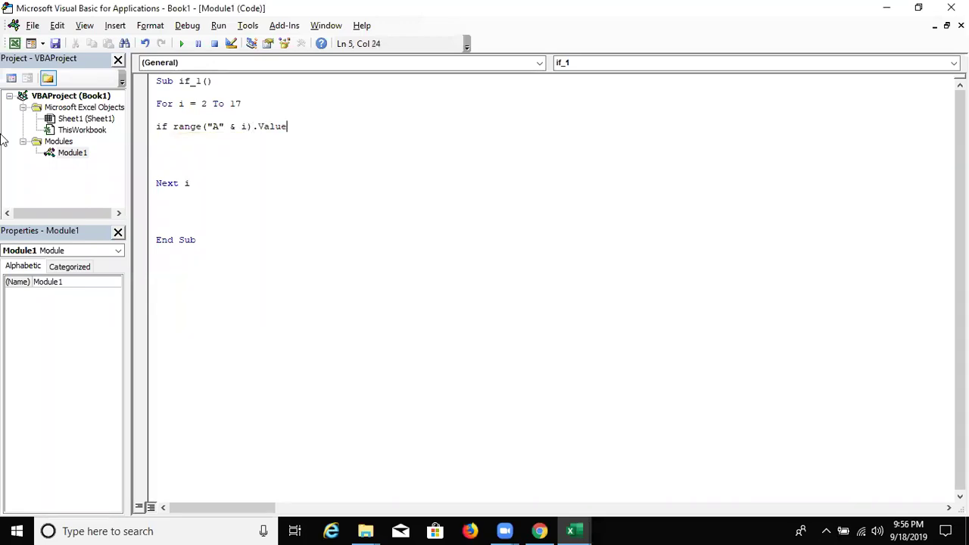
text(>=60 AND )
text(RANGE)
text(()
text("A)
key(BackSpace)
text(A" )
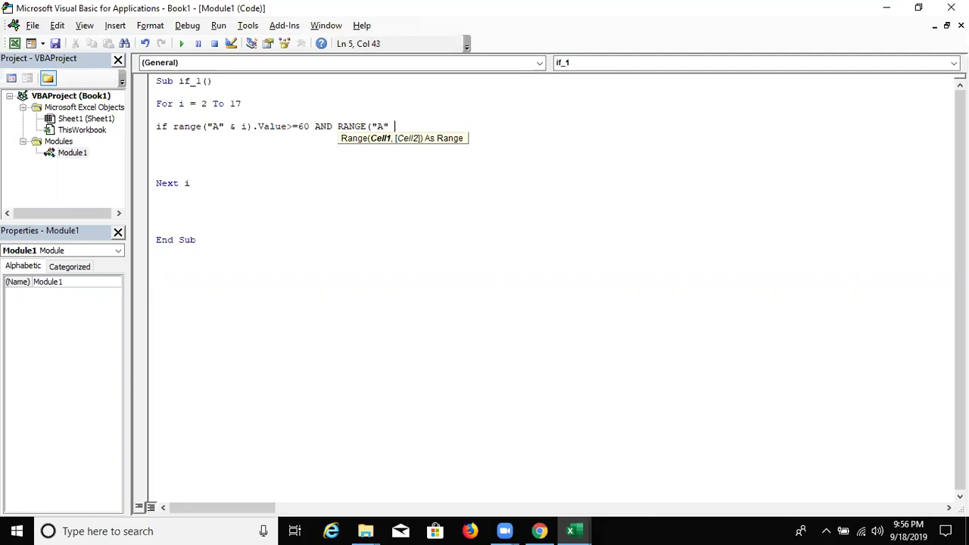
text(& )
text(i)
text().v)
key(Down)
key(Tab)
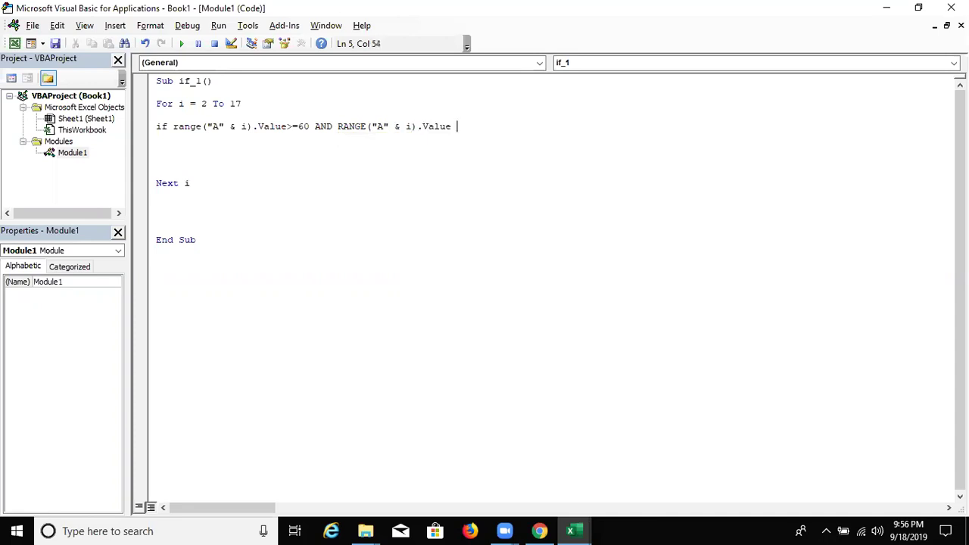
text(<=7)
key(BackSpace)
key(BackSpace)
key(BackSpace)
text(<=90 then)
key(Return)
Set Range("B" & i).Value to 800 when the condition is true.
text(range("B" & i)
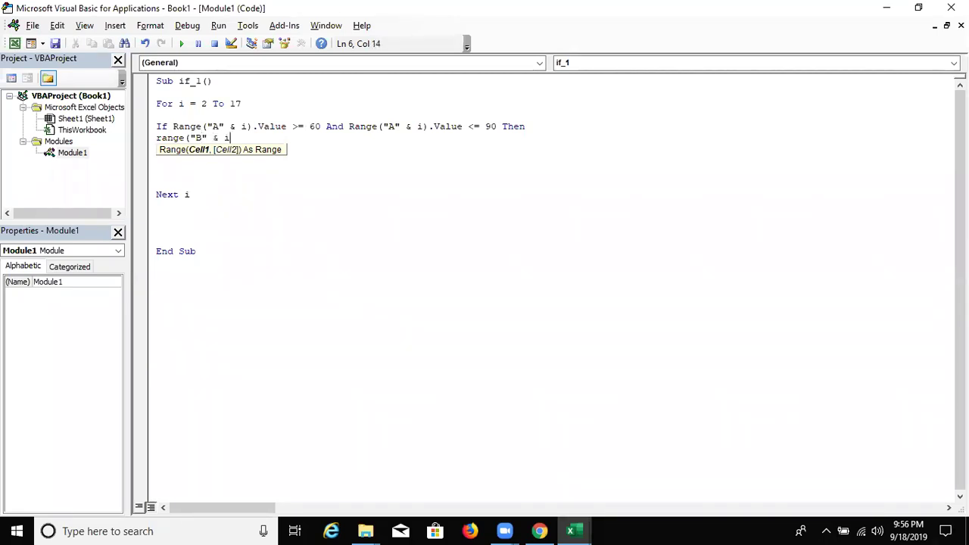
text().b)
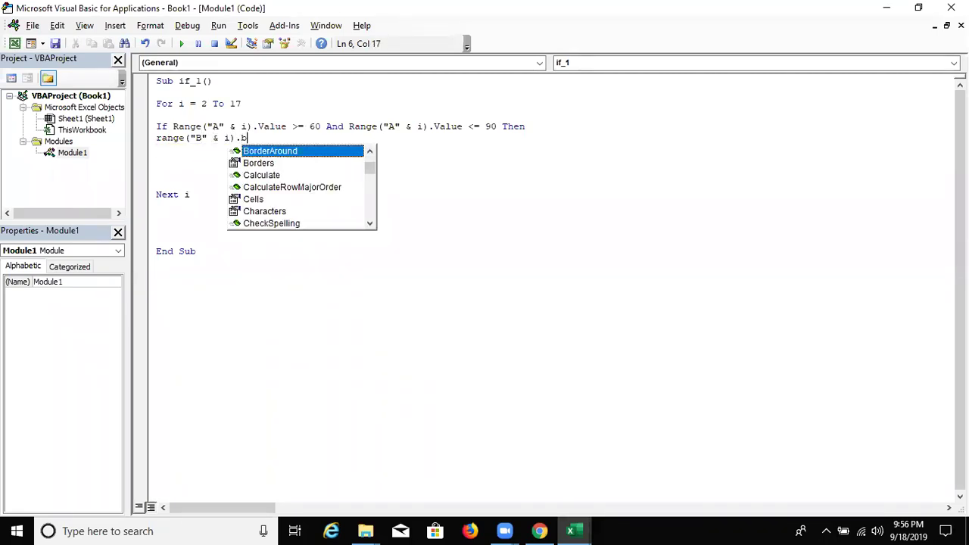
key(BackSpace)
text(v)
key(Down)
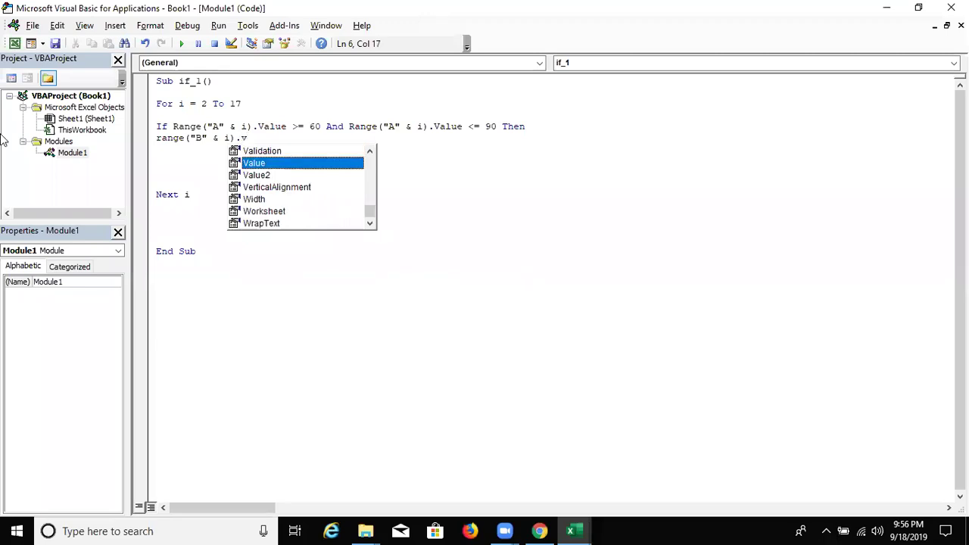
key(Tab)
text(=)
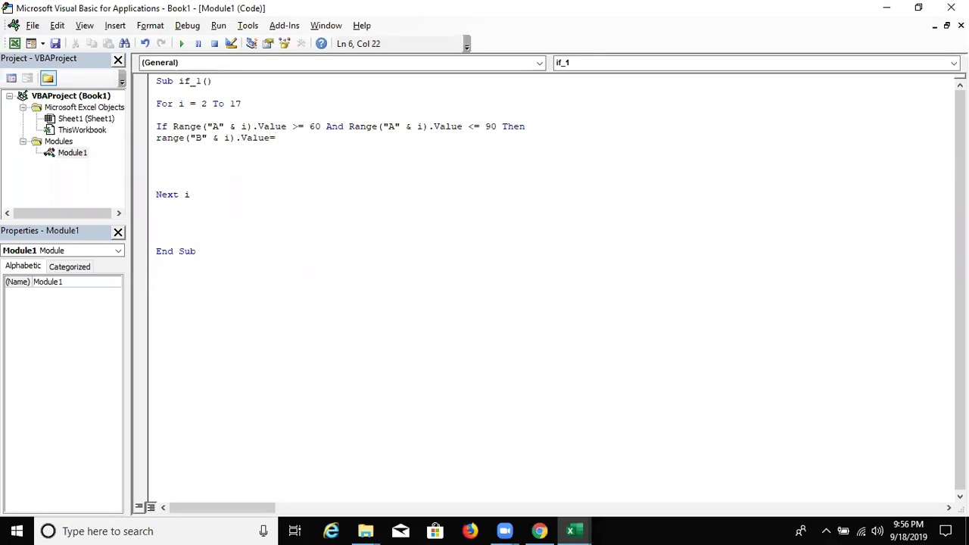
text(0)
key(Return)
Add an Else branch setting column B to 0, closed with End If.
text(Else)
key(Return)
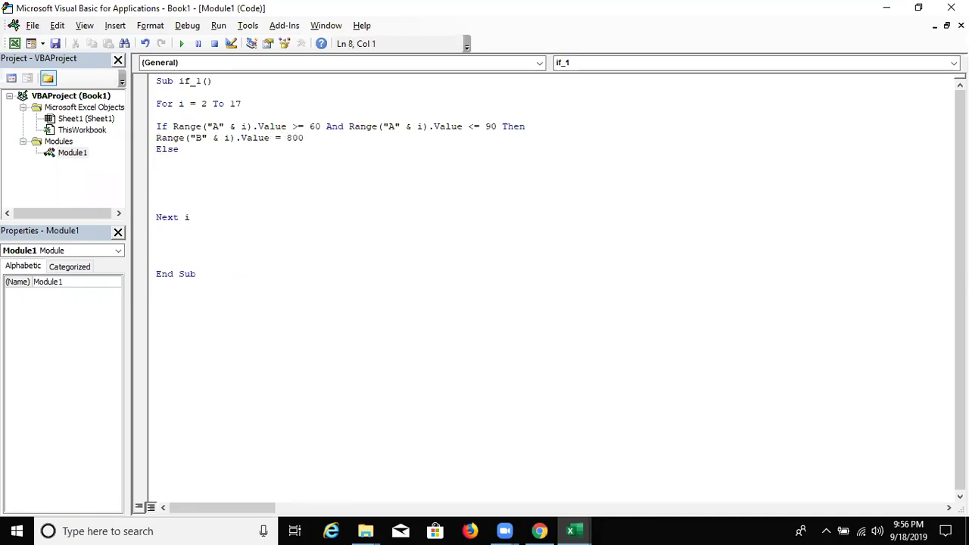
key(shift+Up)
key(ctrl+c)
key(Down)
key(Down)
key(ctrl+v)
text(end if)
key(Up)
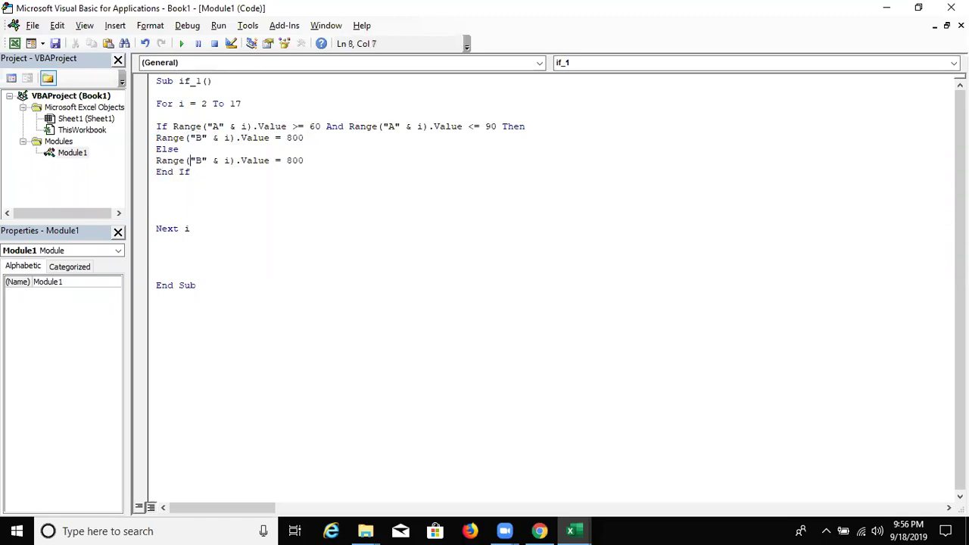
key(Right)
key(Right)
key(Right)
key(Right)
key(Right)
key(Right)
key(Right)
key(shift+Right)
key(shift+Right)
key(shift+Right)
text(0)
key(Return)
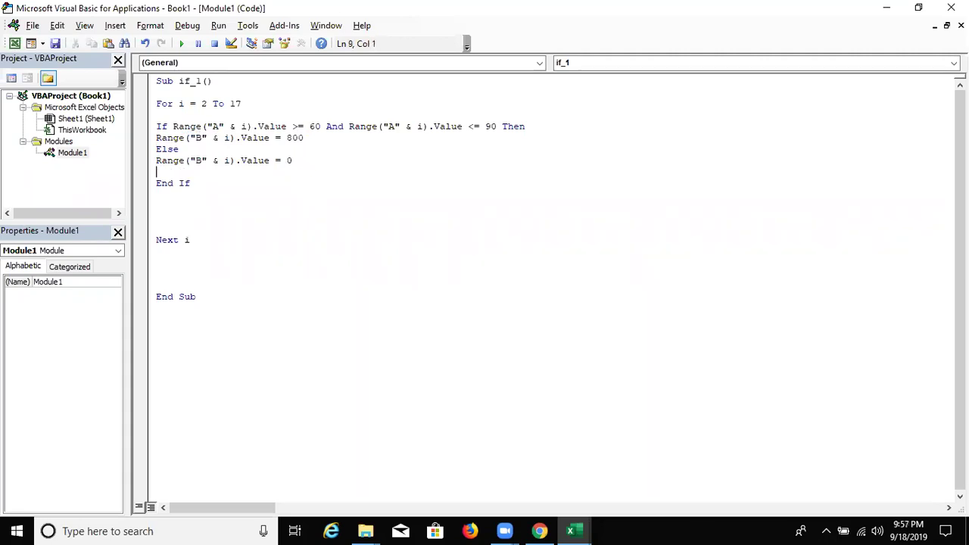
Remove the blank lines between End If and Next i in if_1.
double_click(334, 127)
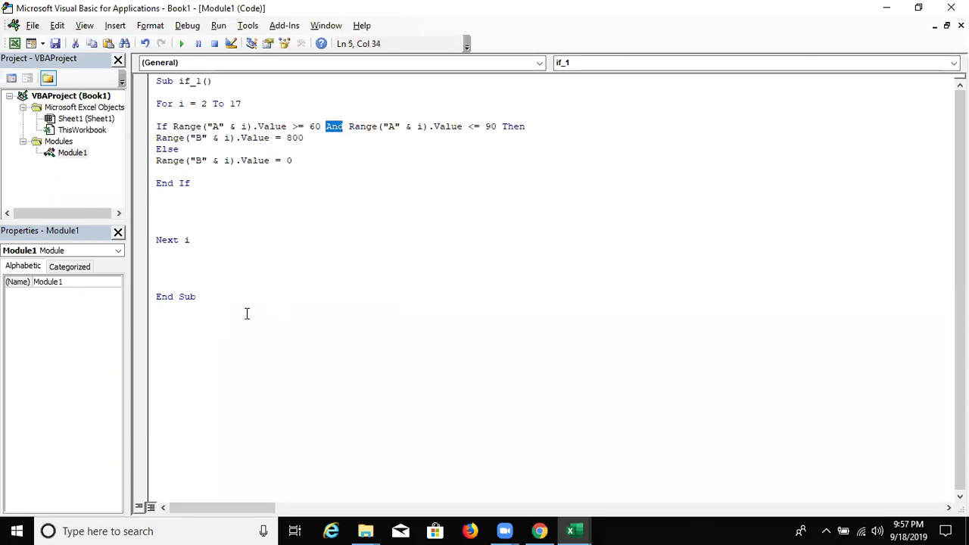
drag(246, 314, 155, 92)
click(303, 374)
click(169, 195)
key(Delete)
key(Delete)
key(Delete)
key(Delete)
key(Delete)
key(Delete)
key(Delete)
key(Delete)
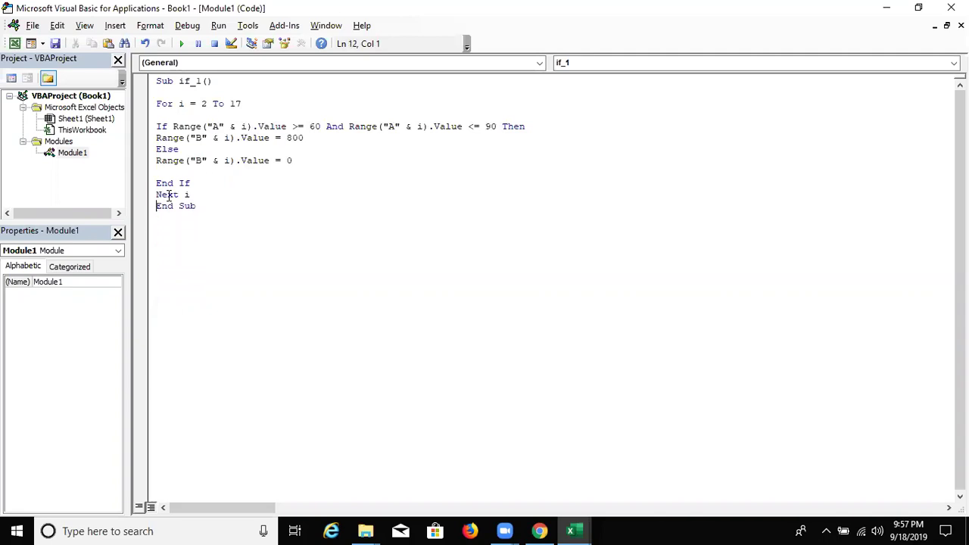
Paste a second copy of if_1 below End Sub and break its If condition at And.
drag(236, 215, 136, 76)
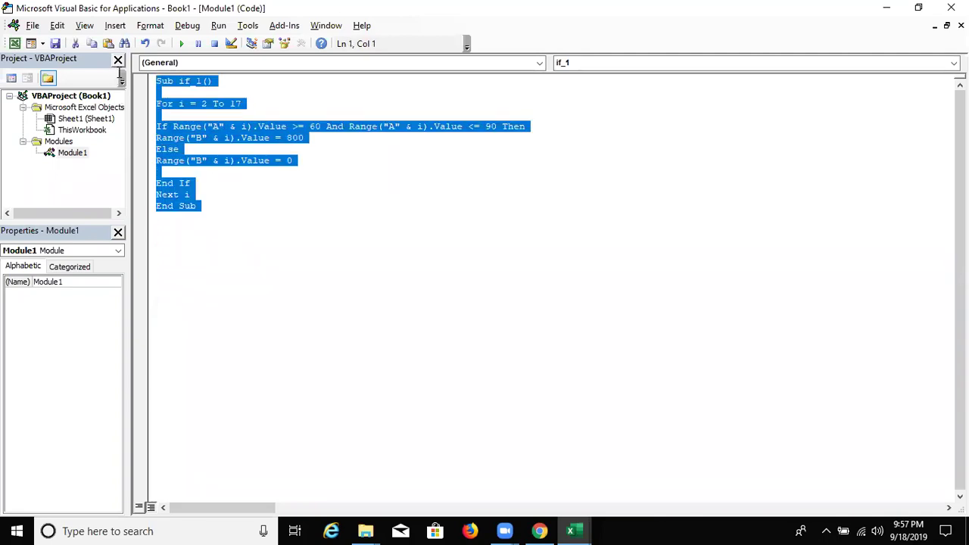
key(ctrl+c)
click(171, 224)
key(ctrl+v)
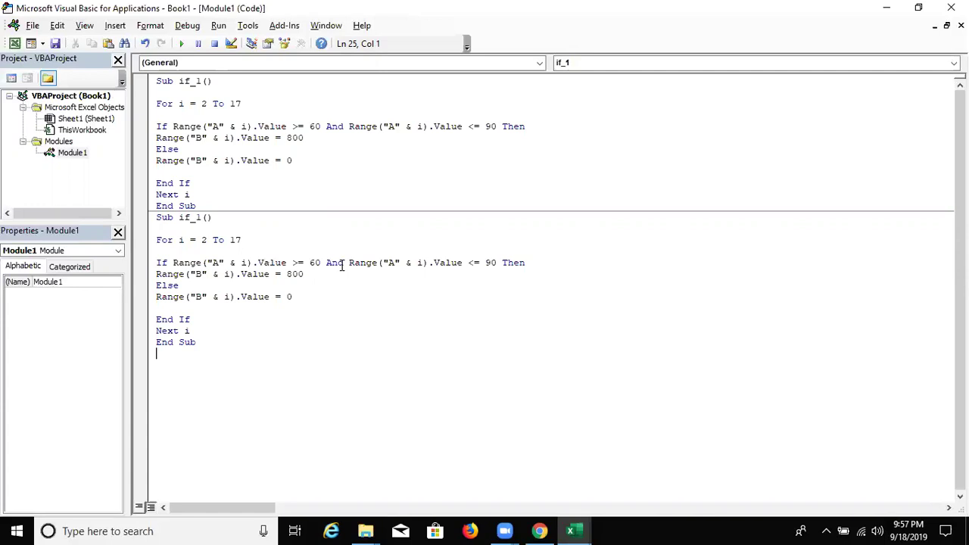
click(327, 265)
key(Return)
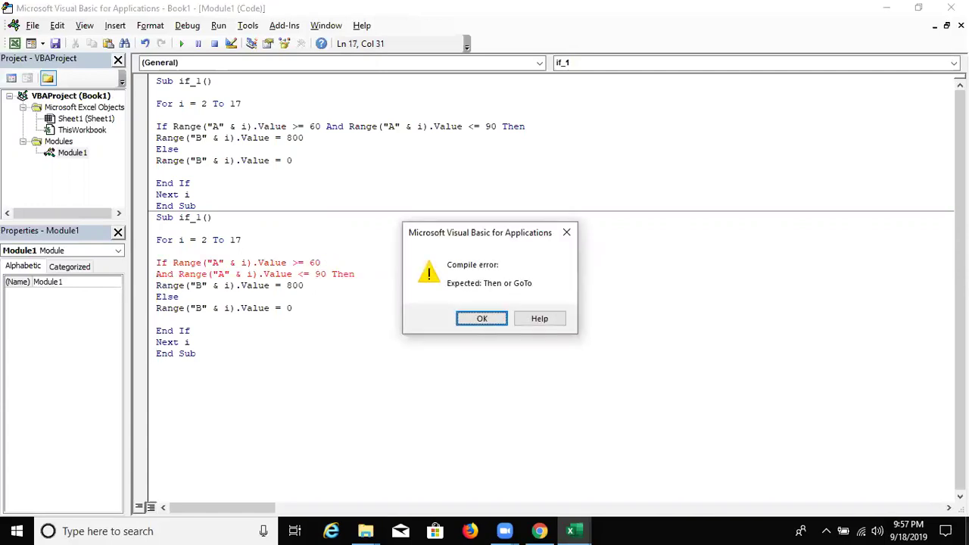
Dismiss the compile error, add Then, and change the And line into an inner If.
key(Return)
text(tr)
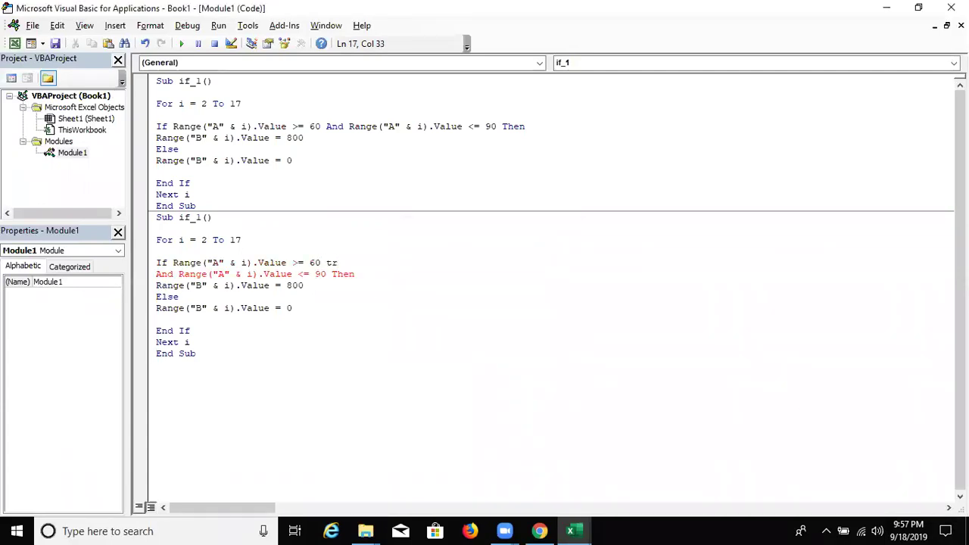
text(en)
click(185, 274)
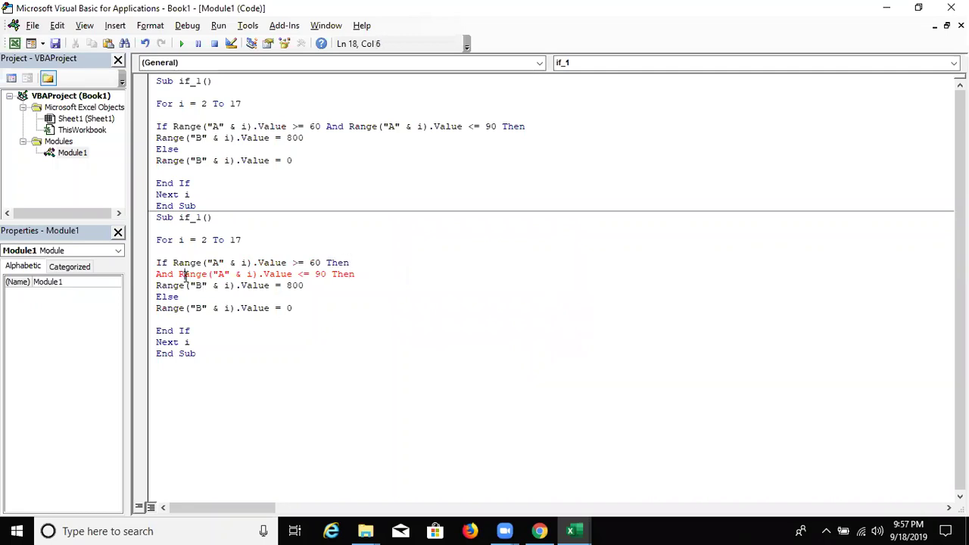
key(BackSpace)
key(BackSpace)
key(BackSpace)
key(BackSpace)
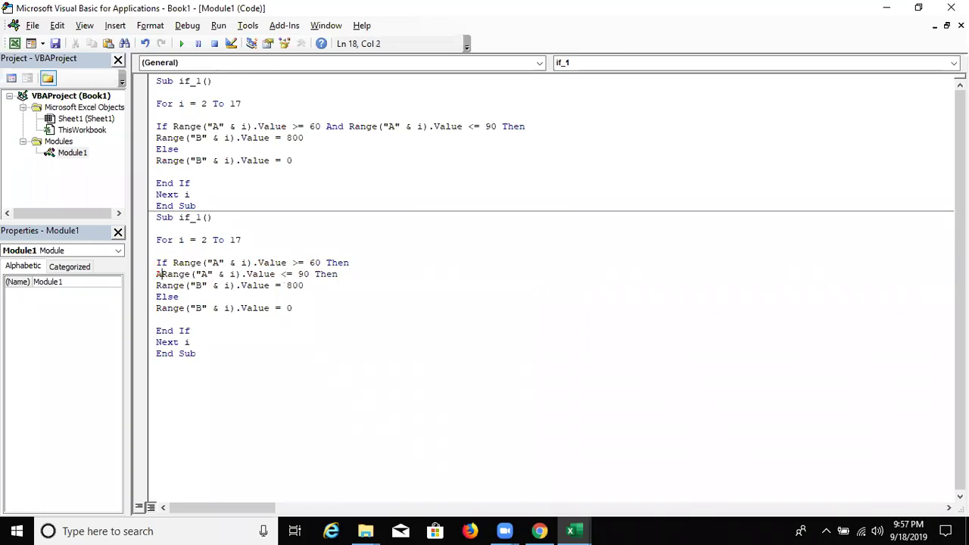
text(If)
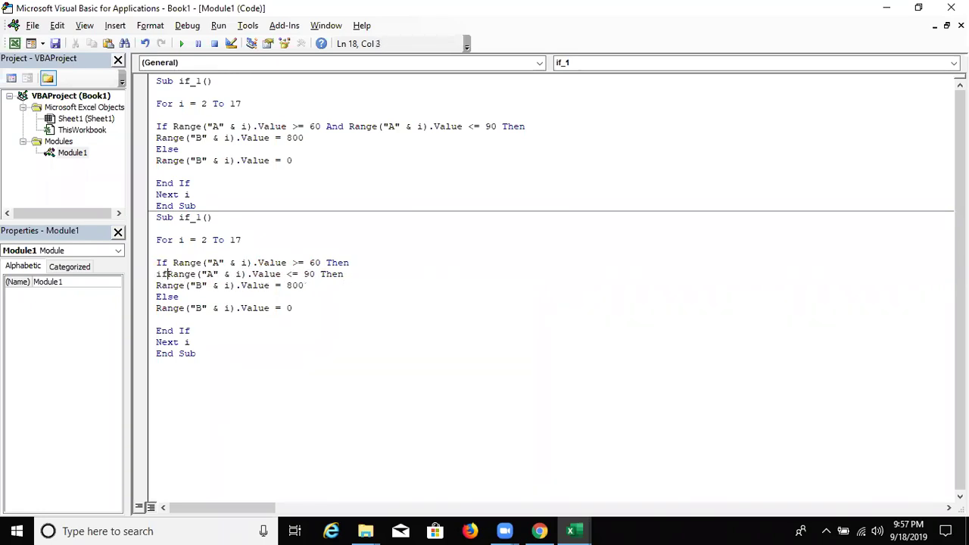
Indent the inner If, its 800 line, Else, 0 line and inner End If.
click(162, 285)
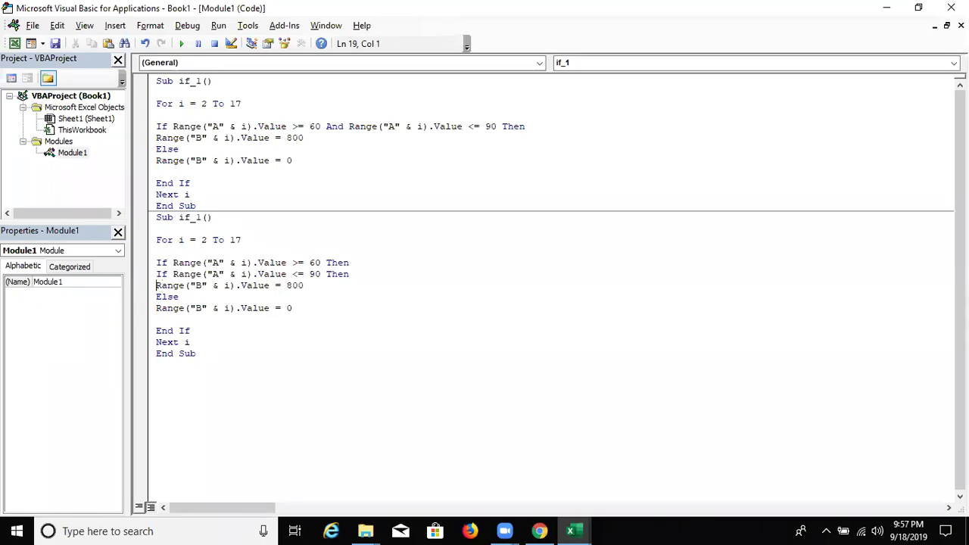
click(156, 309)
click(156, 274)
key(Tab)
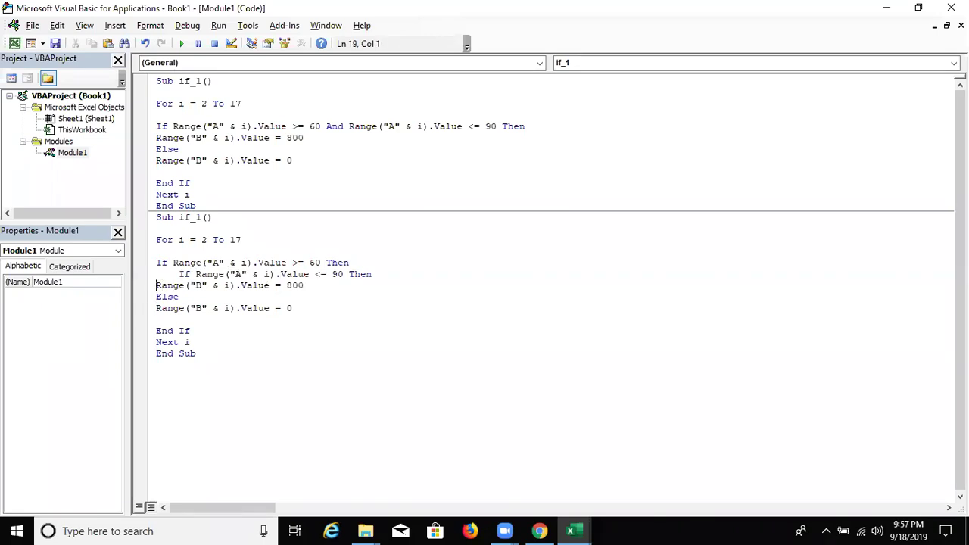
key(Tab)
click(180, 297)
key(Tab)
click(179, 308)
click(202, 297)
click(156, 308)
key(Tab)
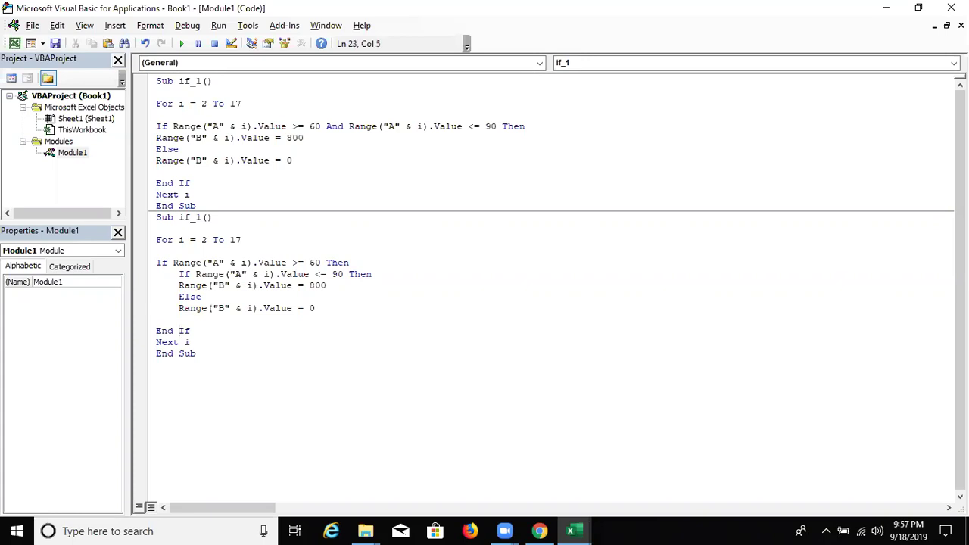
key(Tab)
Add an outer Else and a closing End If after the inner End If.
click(207, 330)
key(End)
key(Return)
key(Return)
key(Return)
key(Return)
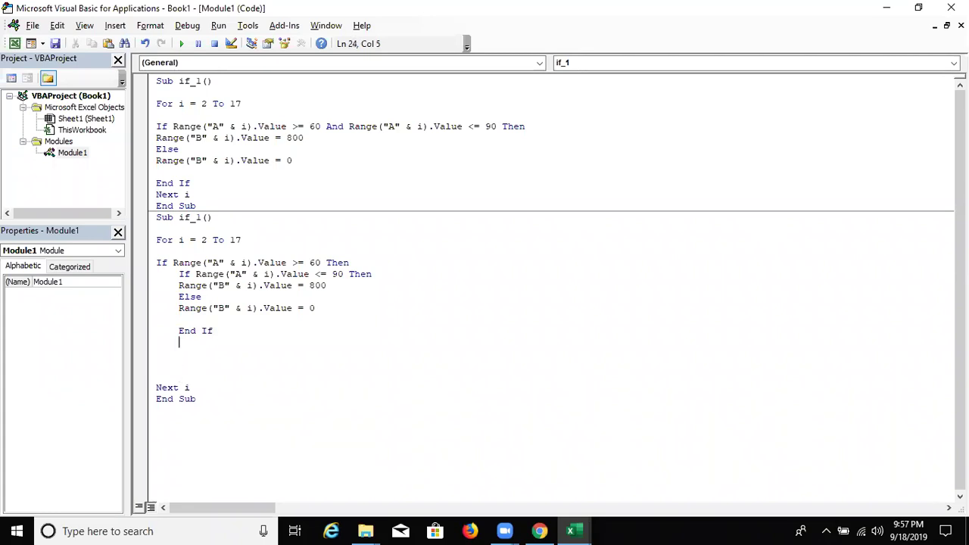
text(Else)
key(Return)
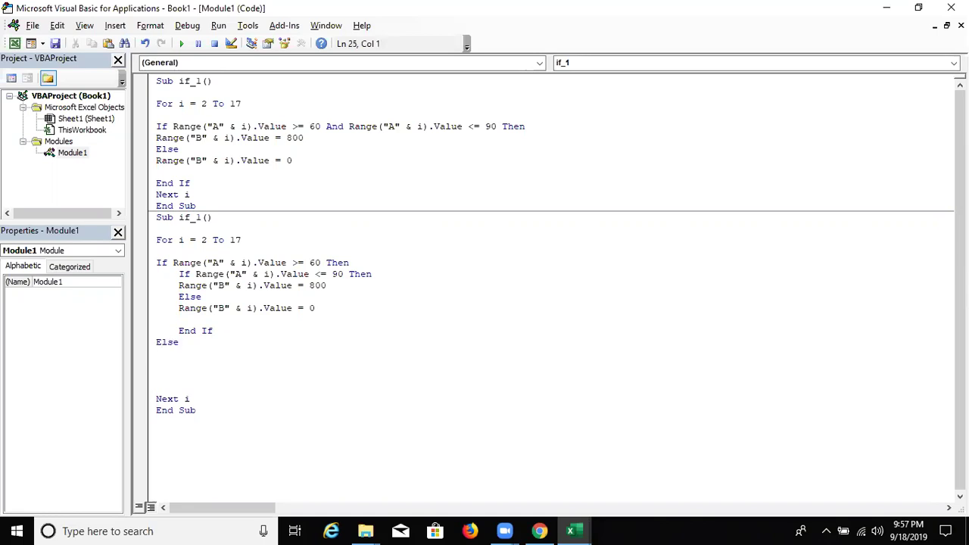
key(Return)
key(Return)
text(END IF)
key(Return)
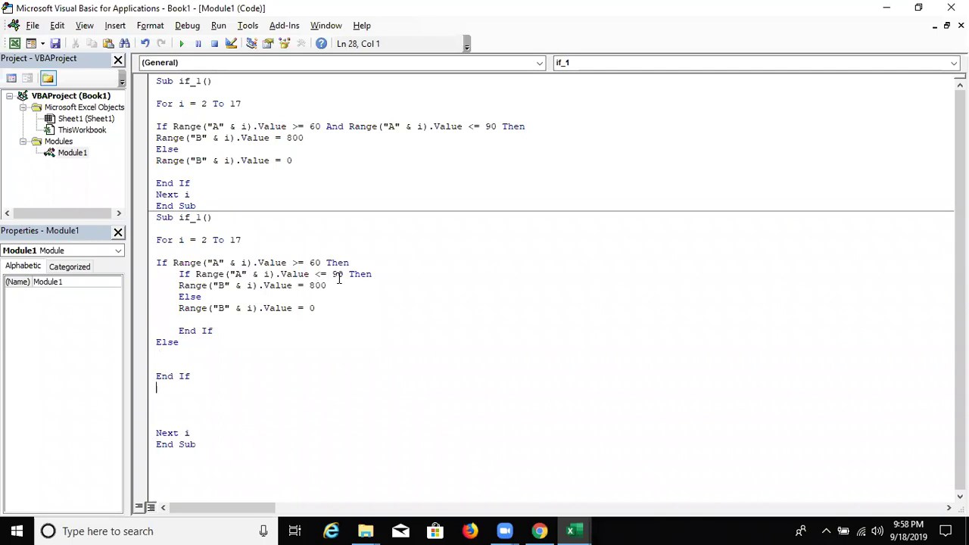
Set the inner Else result to ">90" and add a "<60" result under the outer Else.
double_click(319, 308)
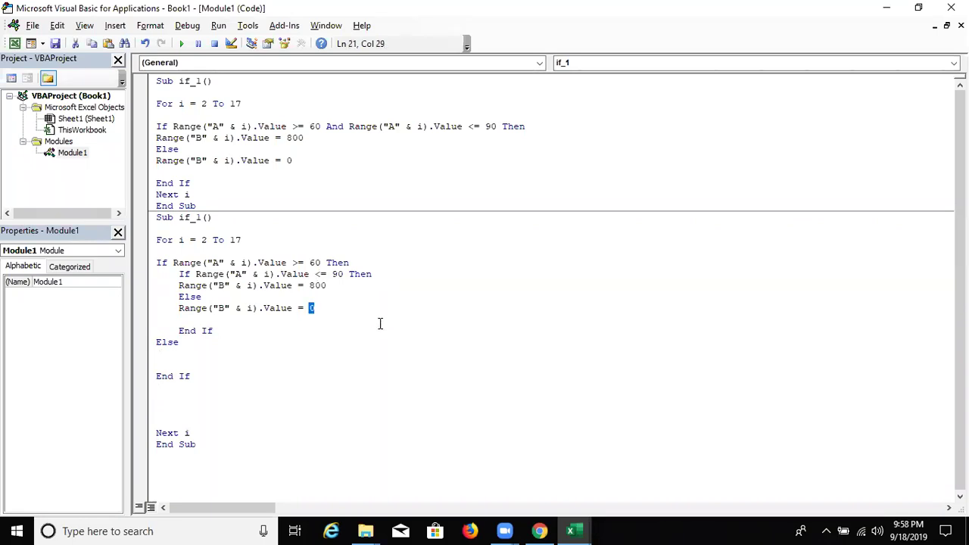
text(">)
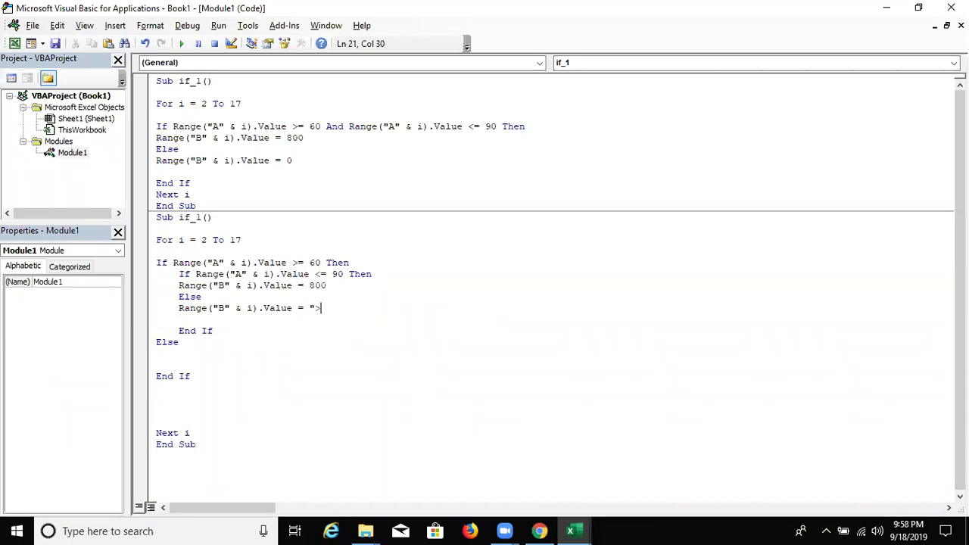
text(90)
click(185, 308)
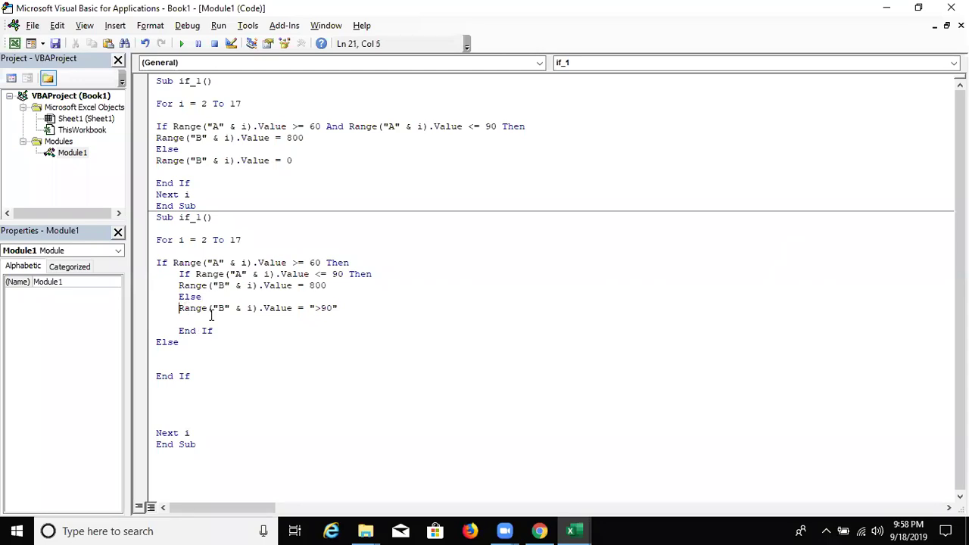
key(shift+Down)
click(211, 317)
key(ctrl+v)
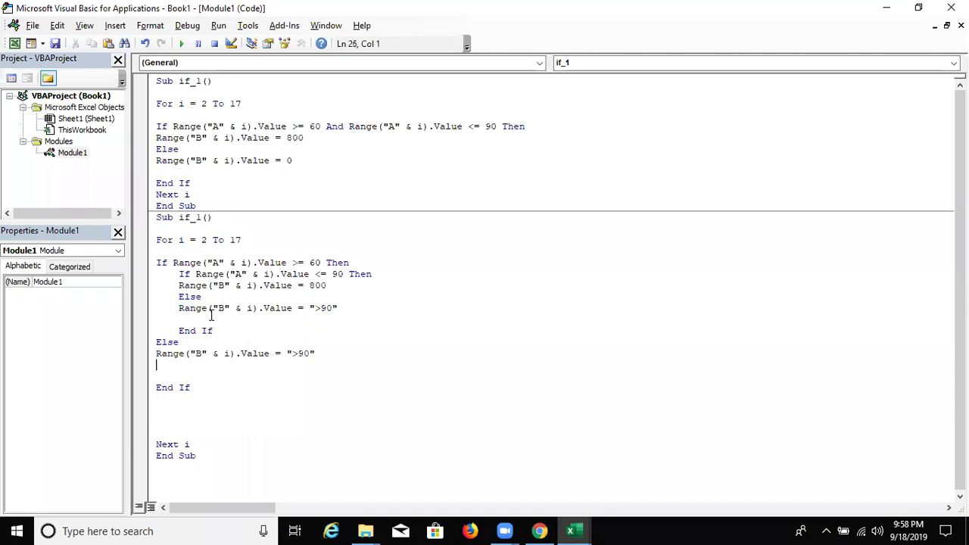
double_click(303, 354)
key(BackSpace)
key(BackSpace)
text(<=)
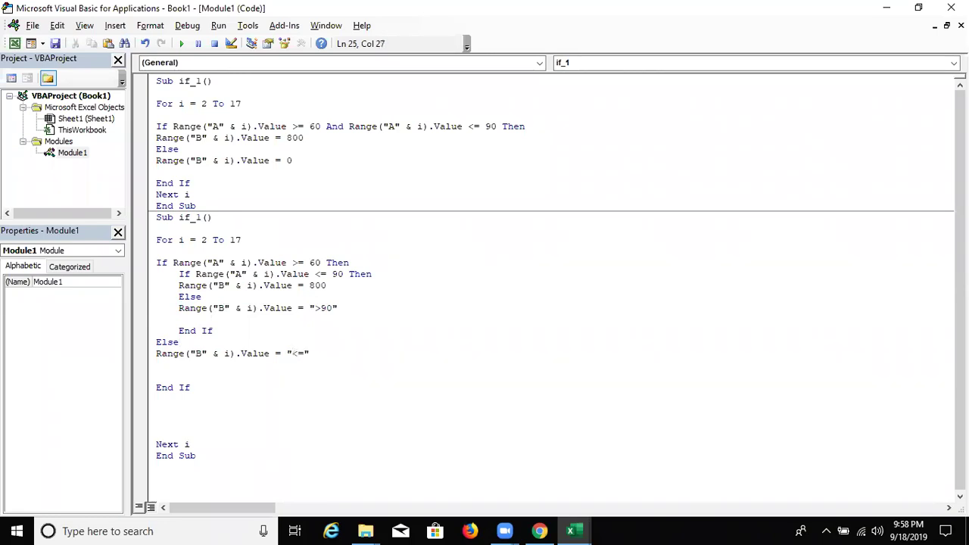
text(9)
key(BackSpace)
key(BackSpace)
text(60)
Review the outer >= 60 test, the 60–90 check with 800, and the >90 and <60 results.
click(347, 390)
click(209, 342)
click(166, 263)
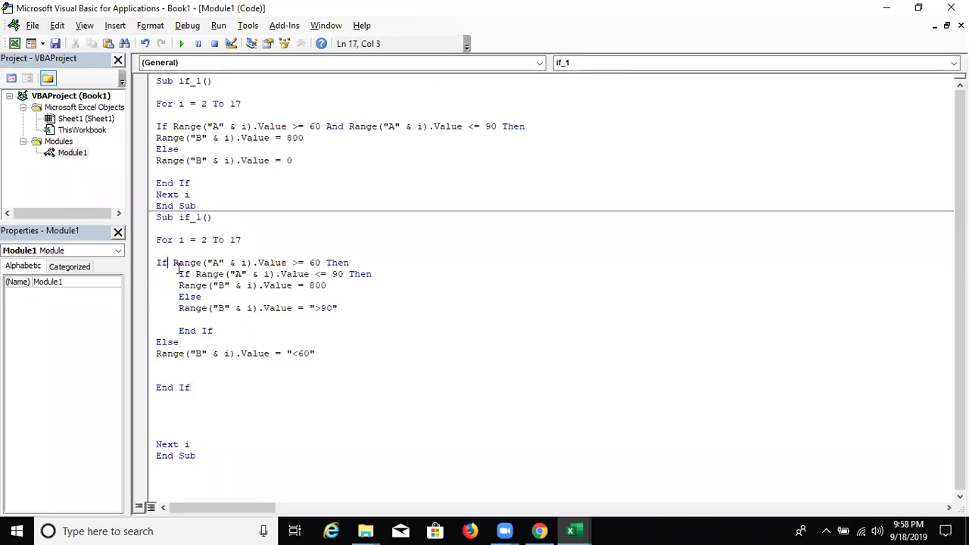
drag(177, 264, 325, 264)
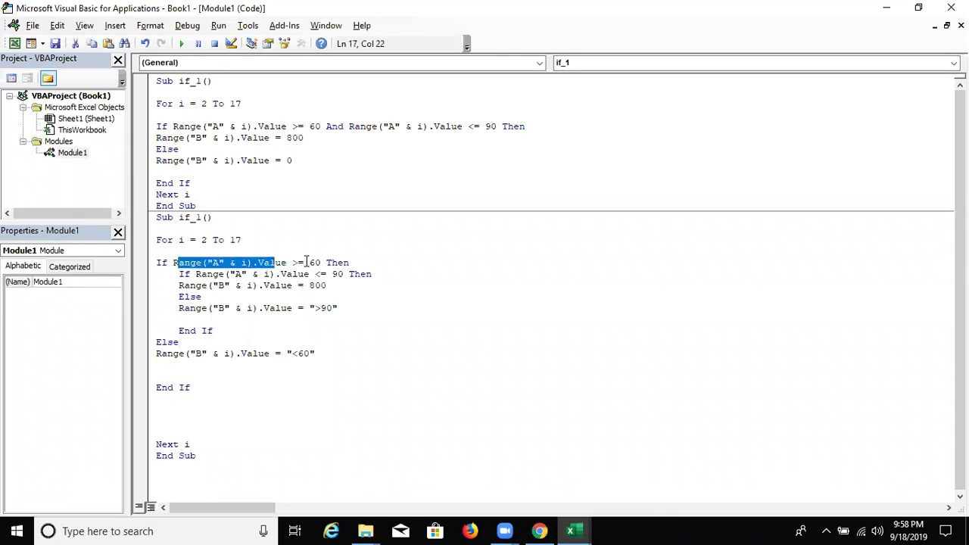
drag(179, 274, 326, 285)
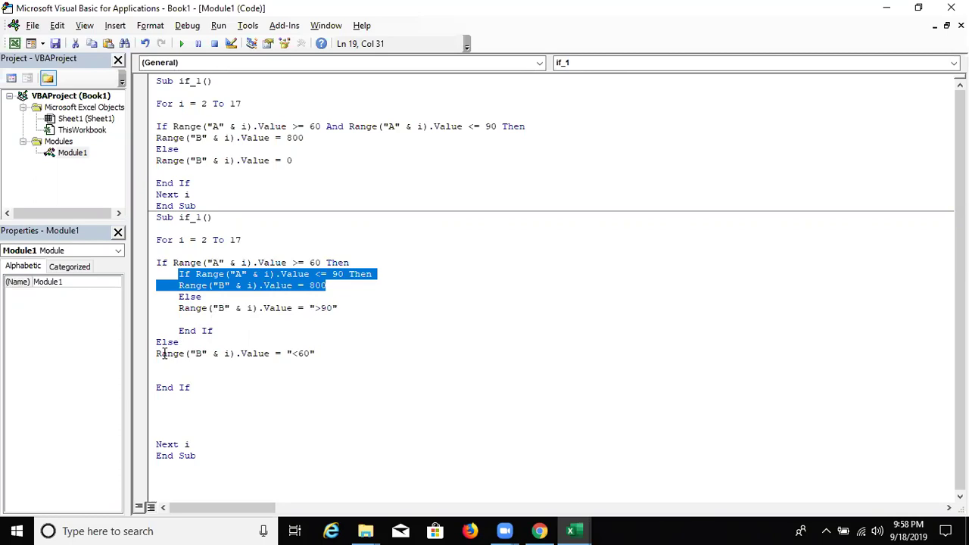
drag(157, 353, 318, 353)
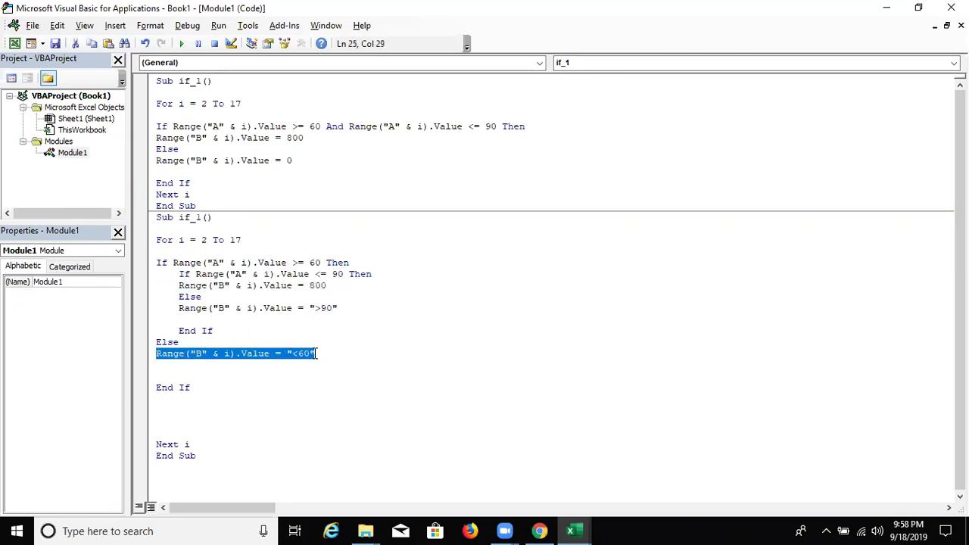
click(313, 308)
drag(312, 308, 319, 308)
double_click(302, 354)
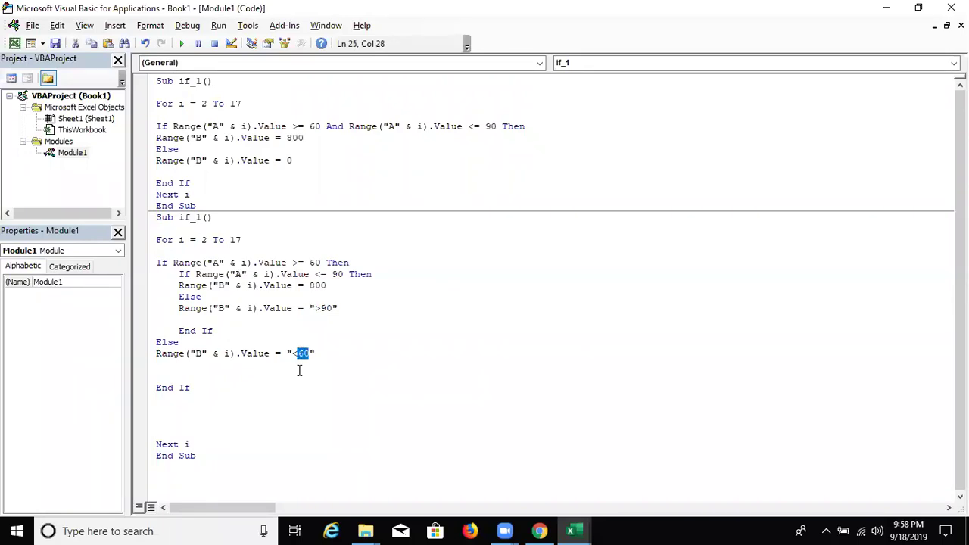
Remove the extra blank lines between the closing End If and End Sub.
click(174, 389)
click(159, 389)
click(160, 399)
key(Delete)
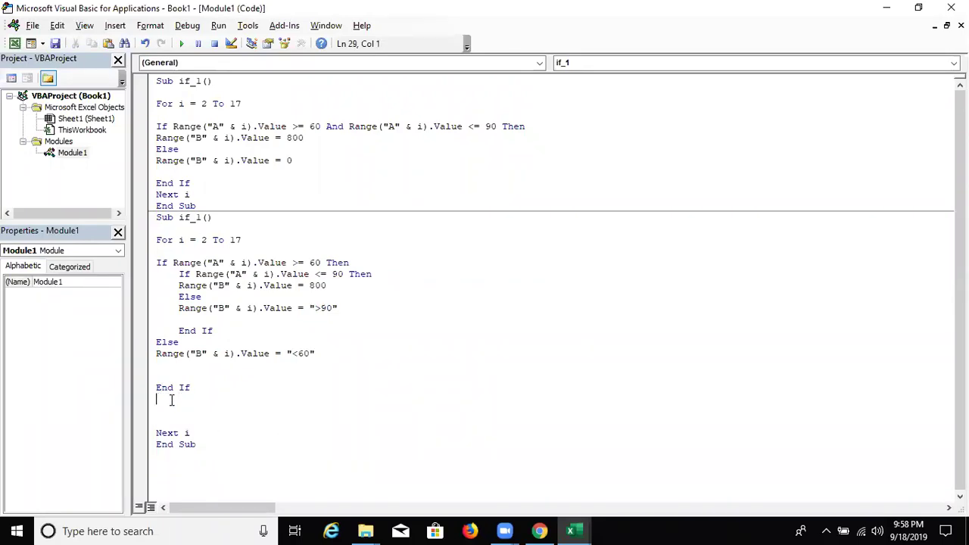
key(Down)
key(Down)
key(Down)
key(Delete)
text(E)
key(Up)
key(Up)
key(Up)
key(Up)
key(Delete)
Try running the procedure, dismiss the ambiguous-name error, and rename the duplicate to if_2.
click(180, 297)
click(181, 43)
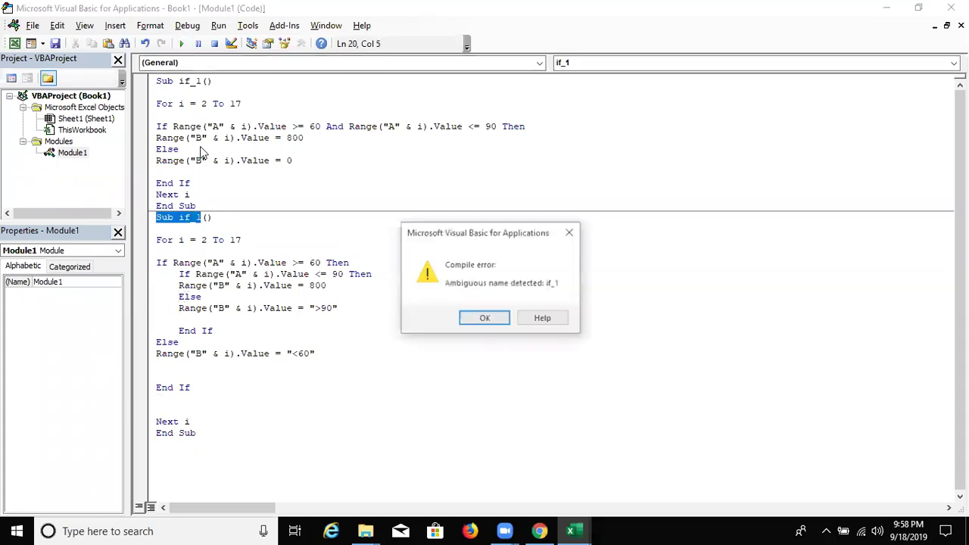
key(Return)
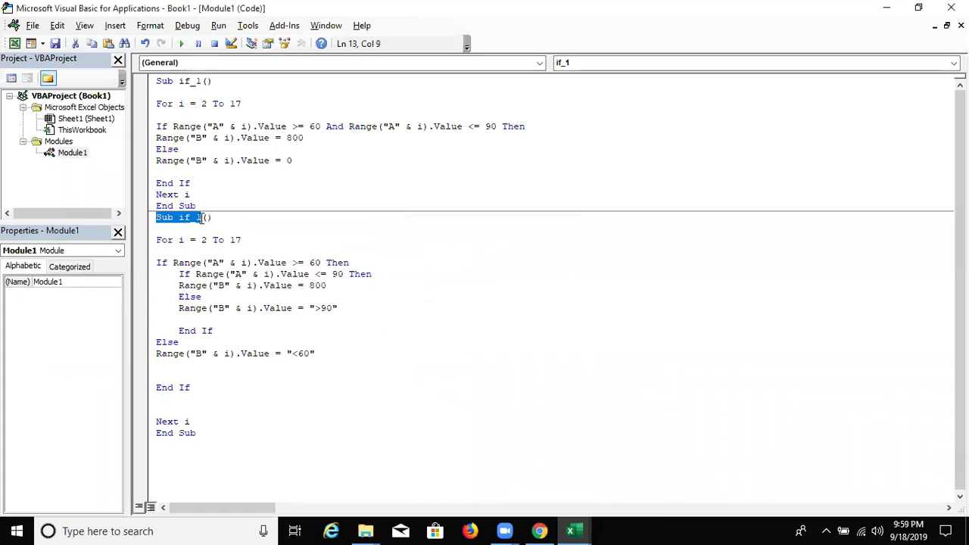
click(203, 218)
key(BackSpace)
text(2)
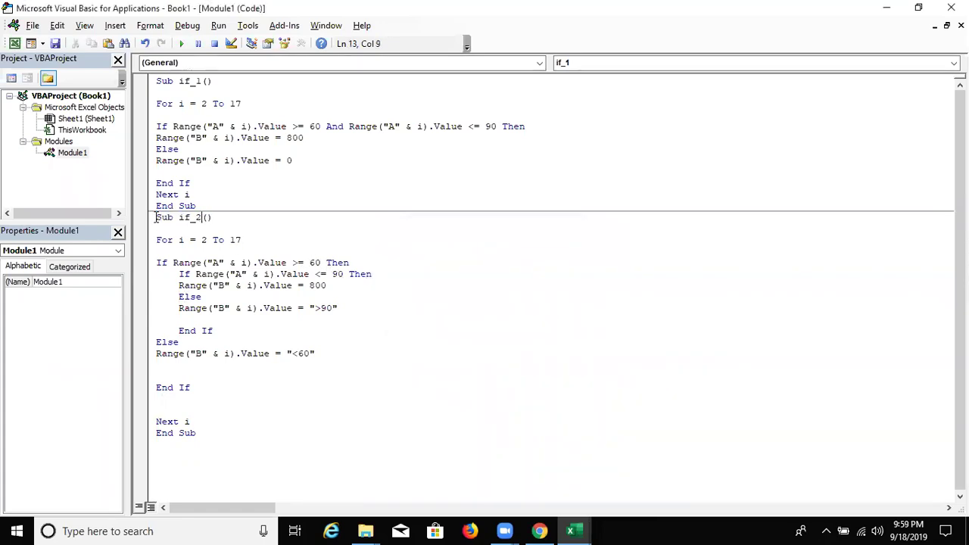
Run if_2 and check its results in Excel cells B7 and B9.
click(188, 274)
click(183, 44)
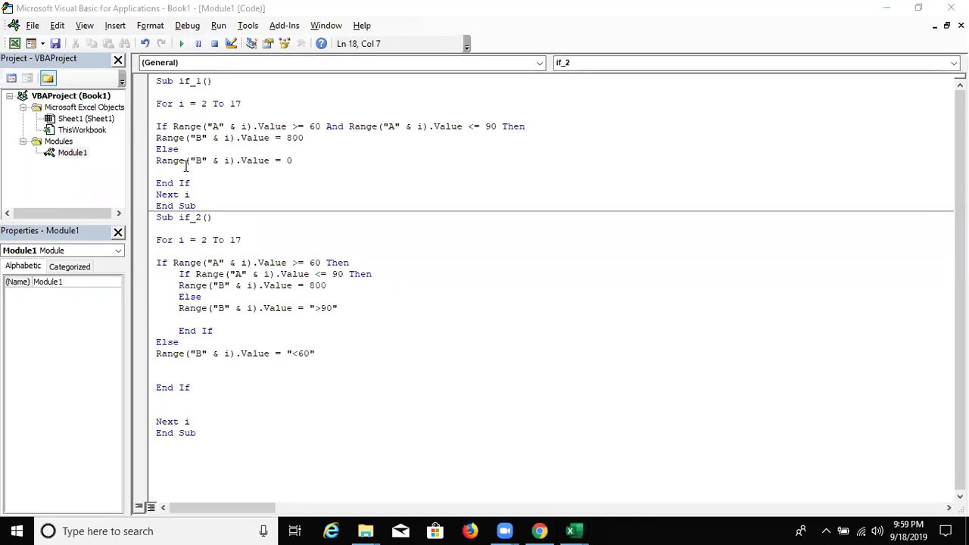
key(alt+Tab)
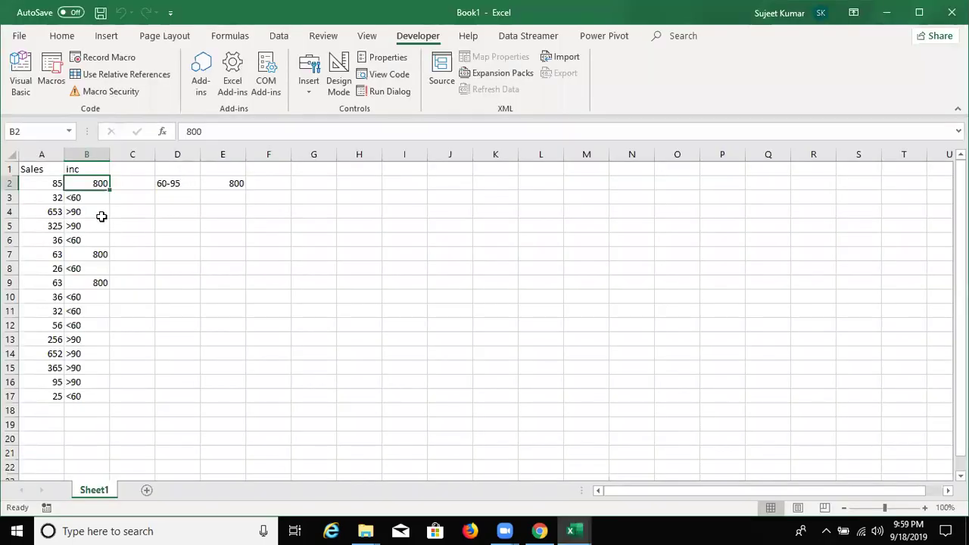
click(97, 253)
click(97, 280)
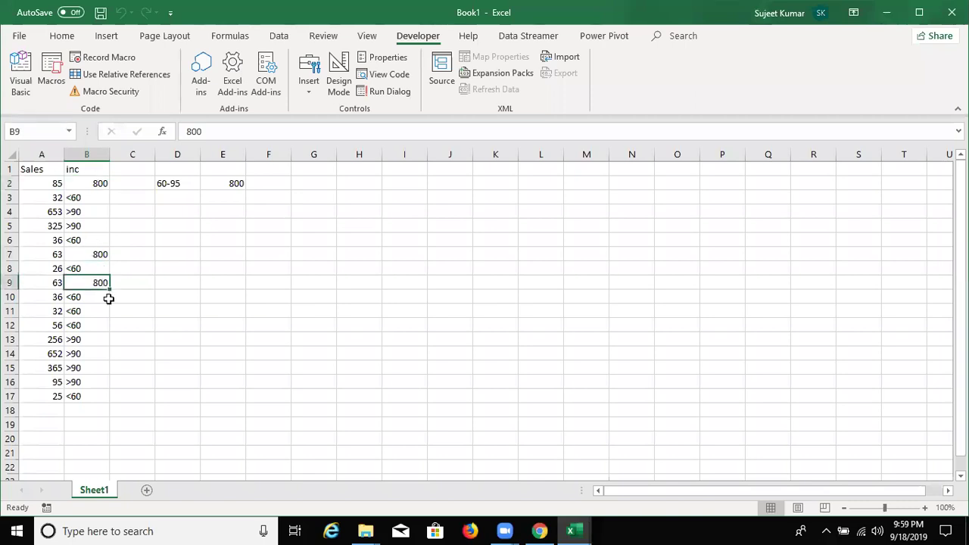
Add a new Sheet2 with a Name heading in A1 and five student names in A2:A6.
click(148, 491)
text(Name)
key(Return)
text(Puja)
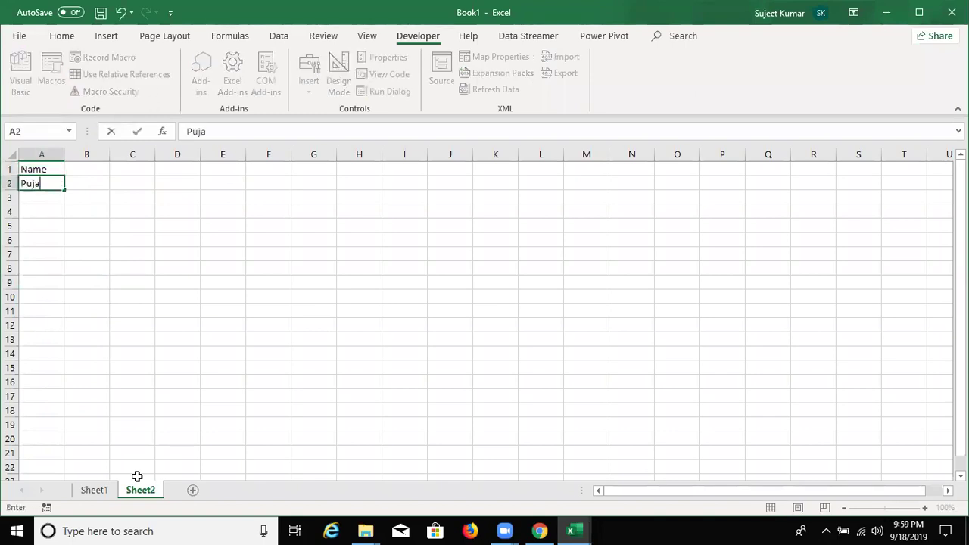
key(Return)
text(Kavita)
key(Return)
text(Neeraj)
key(Return)
text(Inder)
key(Return)
text(Mohan)
key(Return)
Fill headings S-1 to S-4 in B1:E1 and put Result in F1.
key(Up)
key(Up)
key(ctrl+Home)
key(Right)
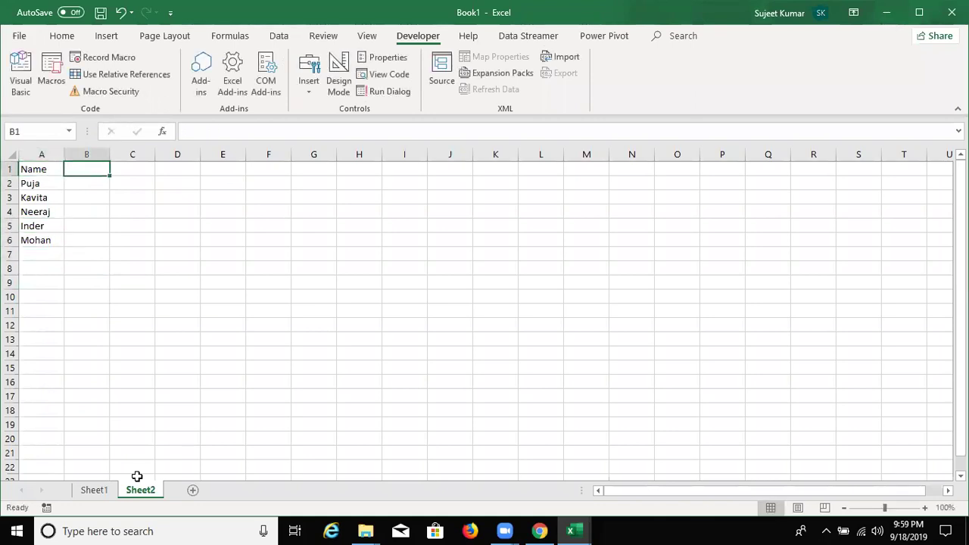
text(S-1)
key(Return)
click(95, 169)
drag(112, 178, 275, 173)
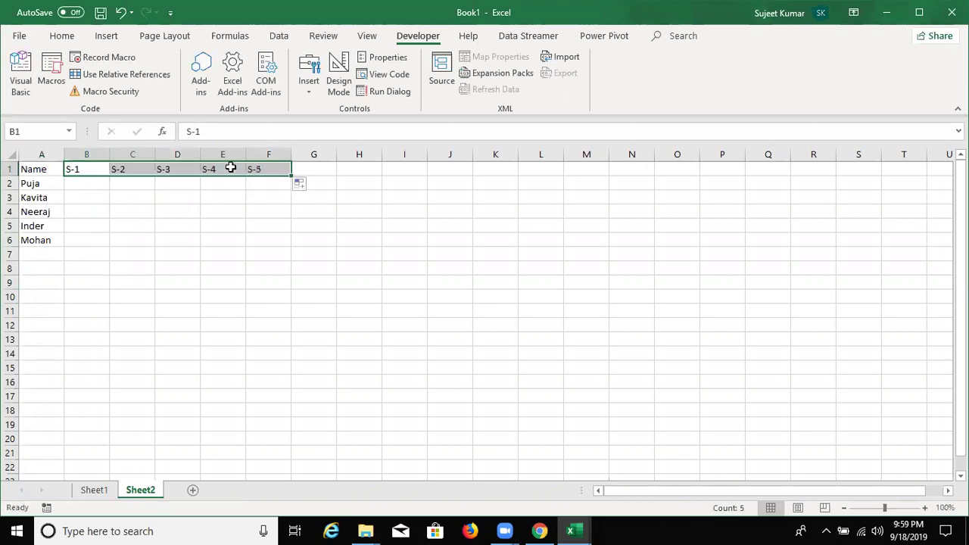
click(258, 155)
key(Delete)
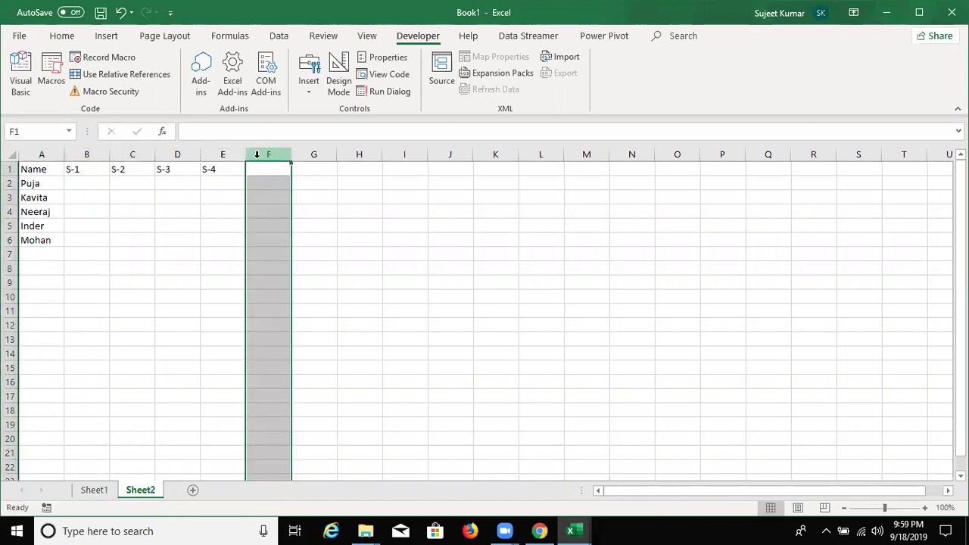
key(Up)
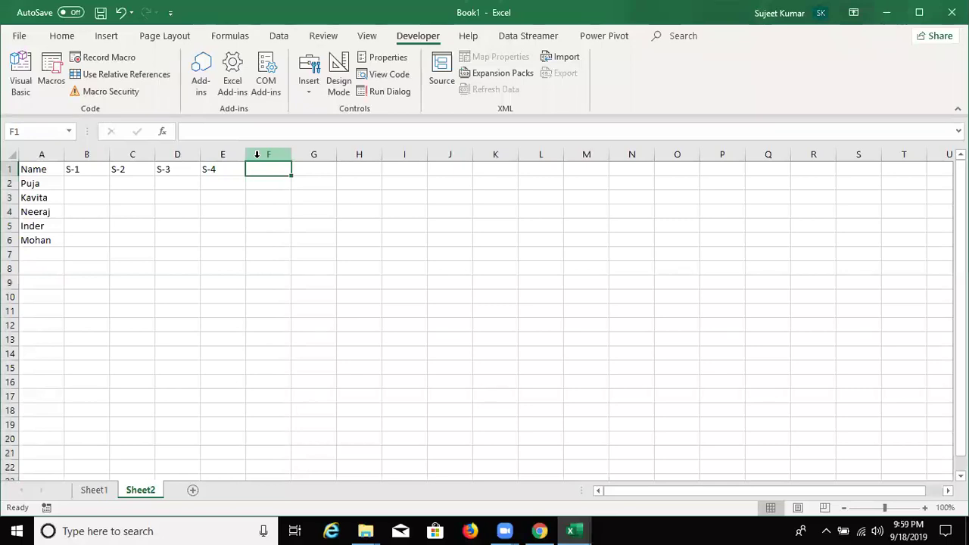
text(Pass)
key(BackSpace)
key(BackSpace)
key(BackSpace)
key(BackSpace)
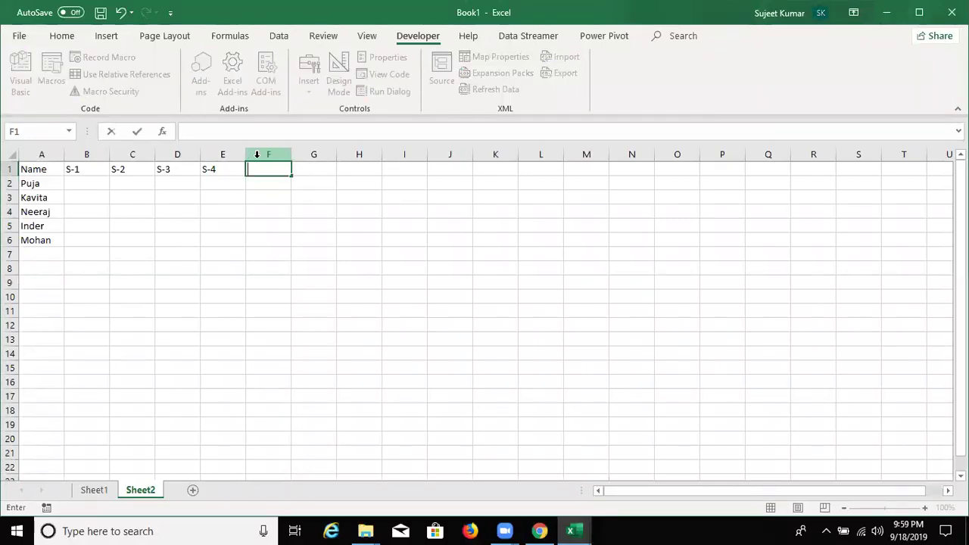
text(Result)
key(Return)
Fill B2:E6 with =RANDBETWEEN(10,90) random marks.
key(Left)
key(Left)
key(Left)
key(Left)
text(=ra)
key(Down)
key(Down)
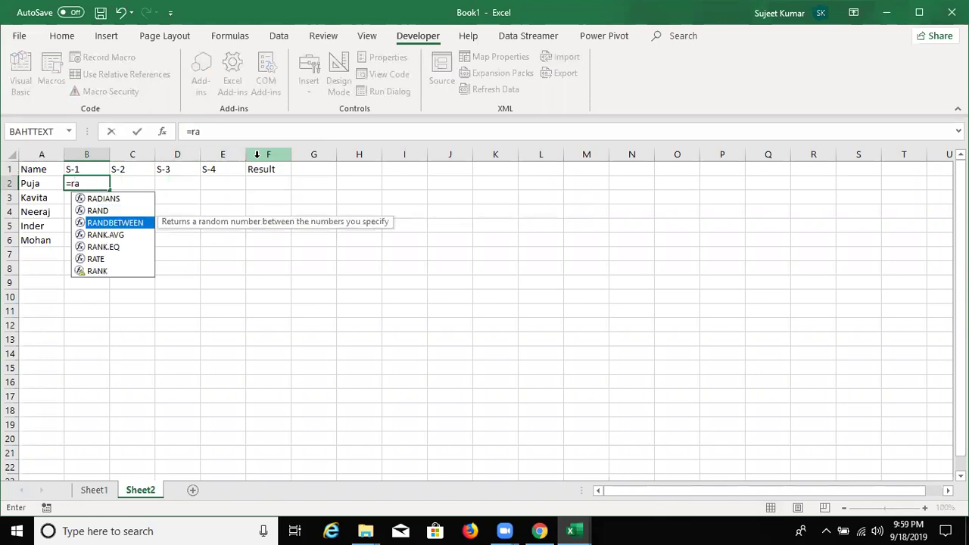
key(Tab)
text(10,90)
key(Return)
key(Up)
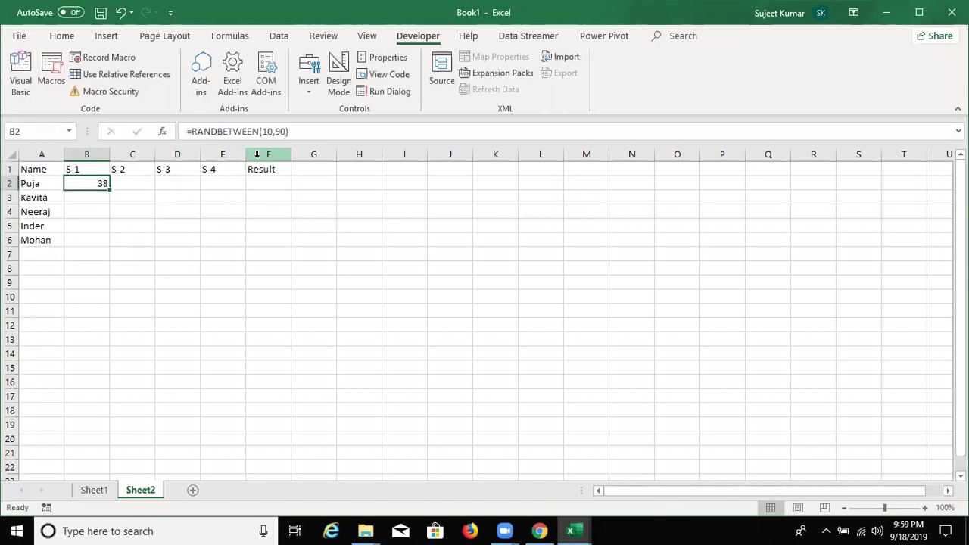
key(shift+Right)
key(shift+Right)
key(shift+Right)
key(shift+Down)
key(shift+Down)
key(shift+Down)
key(shift+Down)
key(shift+Up)
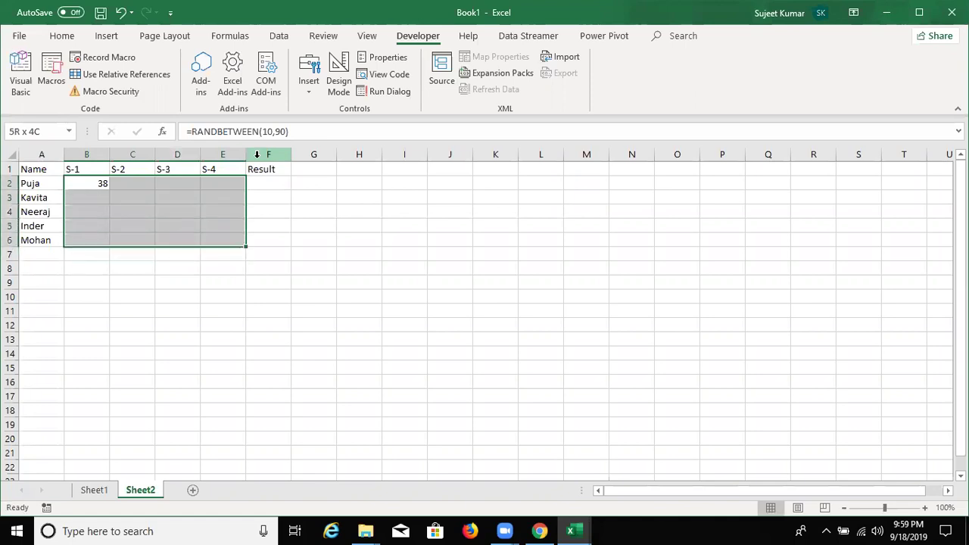
key(ctrl+r)
key(ctrl+d)
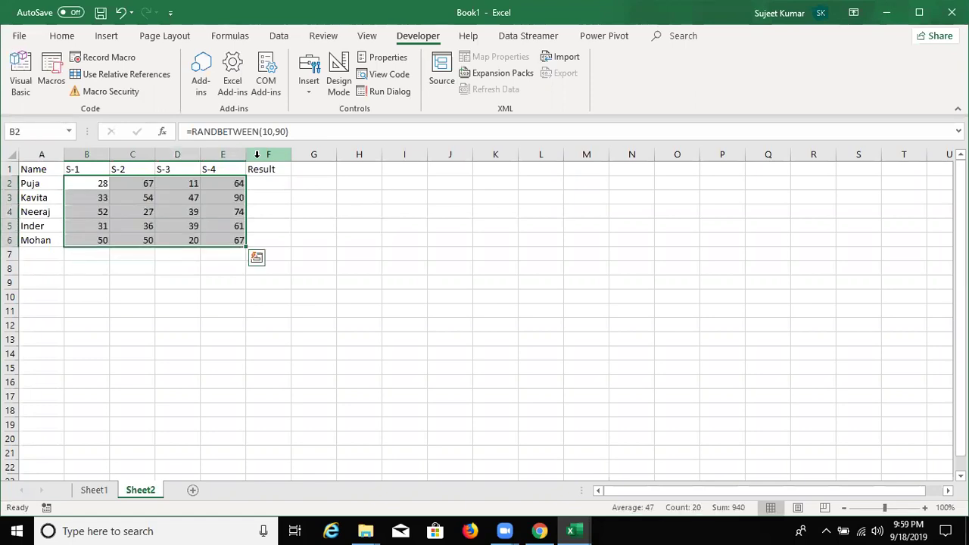
Copy the marks in B2:E6 and bring up the Home paste options.
key(ctrl+c)
click(60, 37)
click(21, 91)
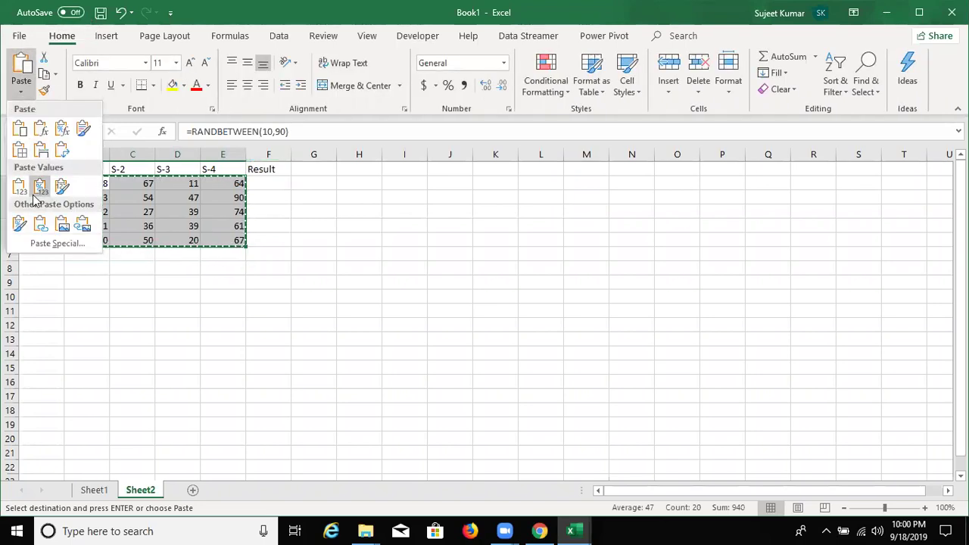
Paste B2:E6 back as plain values so the marks stay fixed.
click(35, 198)
click(314, 225)
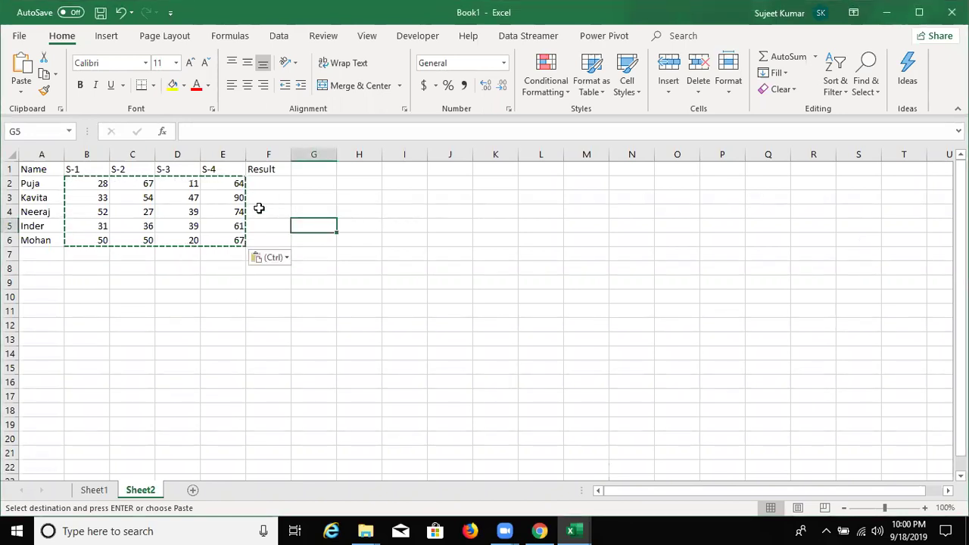
key(Escape)
Enter >30 in cell H2 and return to the VBA editor.
click(280, 185)
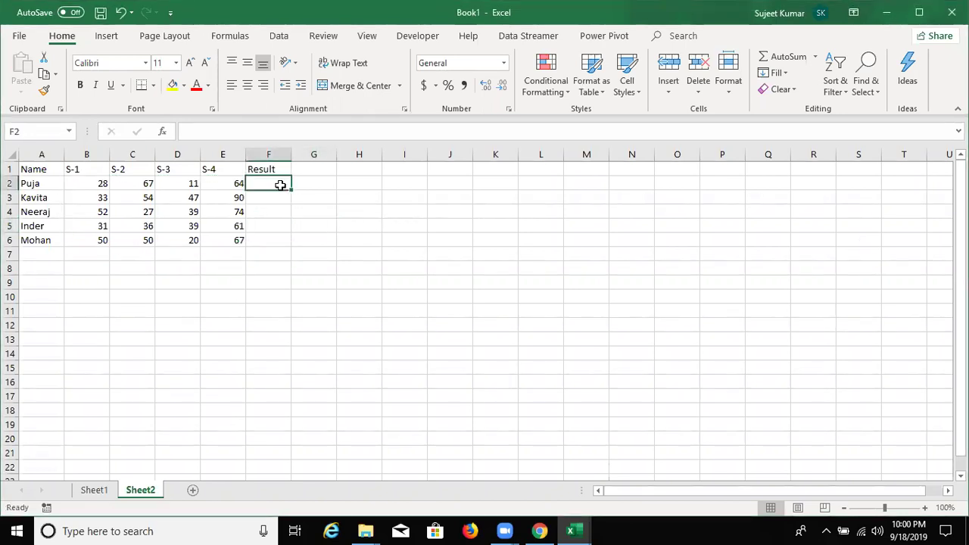
click(368, 184)
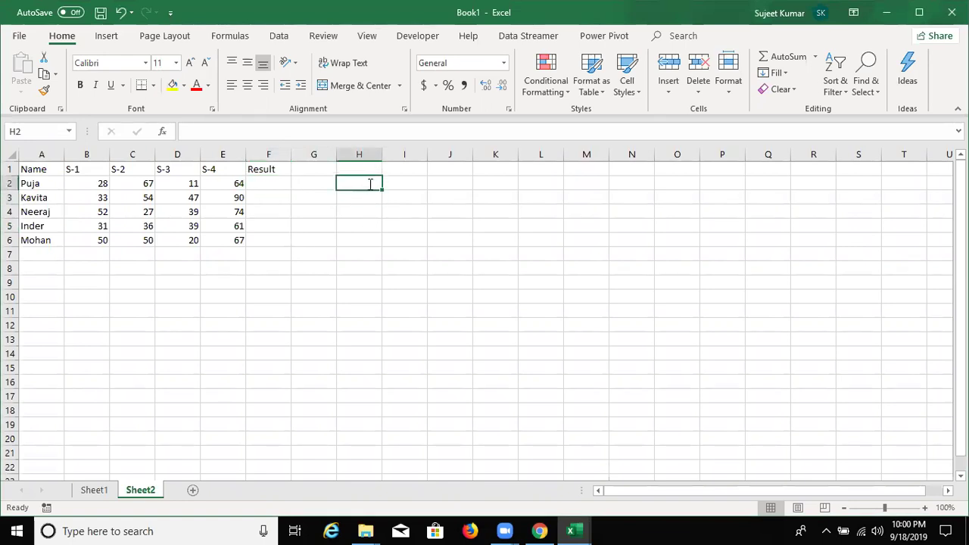
text(>30)
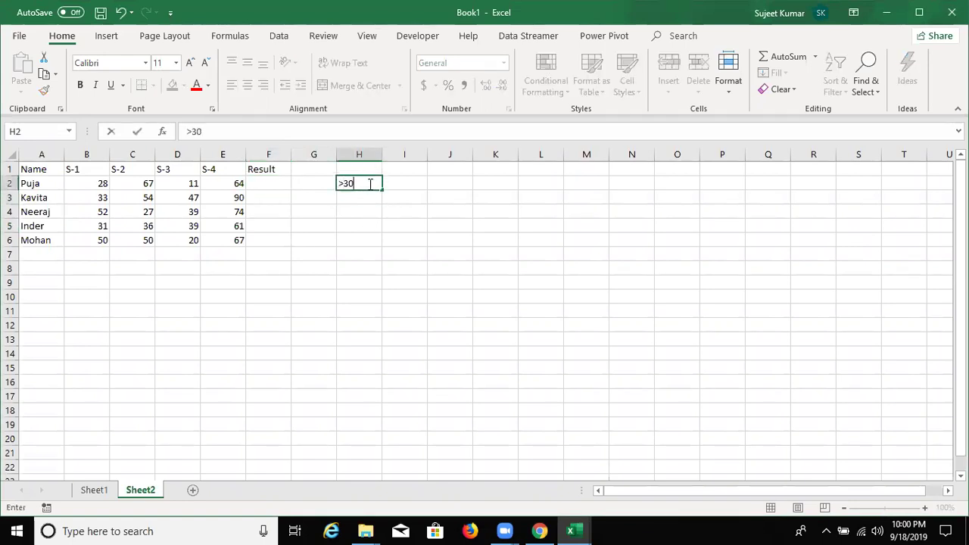
key(Return)
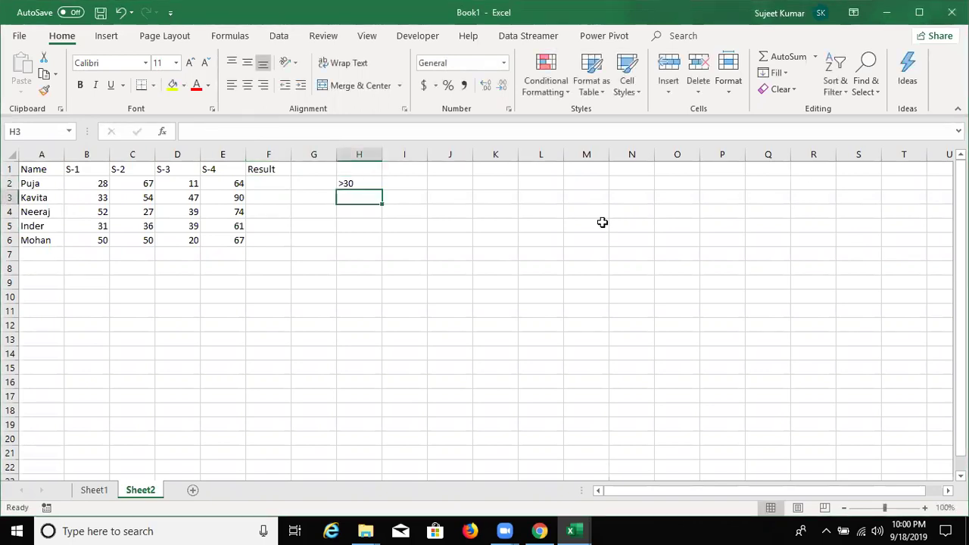
key(alt+Tab)
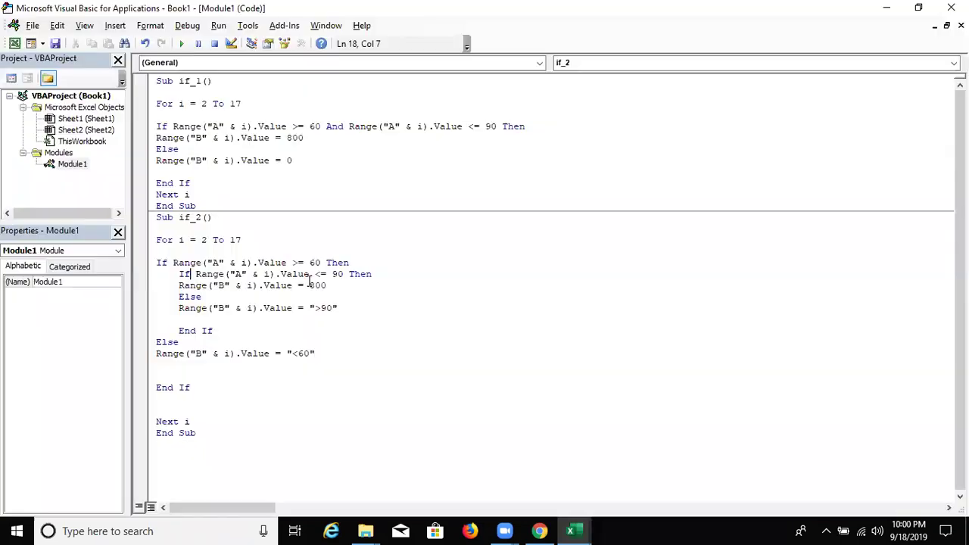
Start a new Sub if_3() with a For i = 2 To 6 … Next i loop.
click(236, 465)
key(Return)
key(Return)
key(Return)
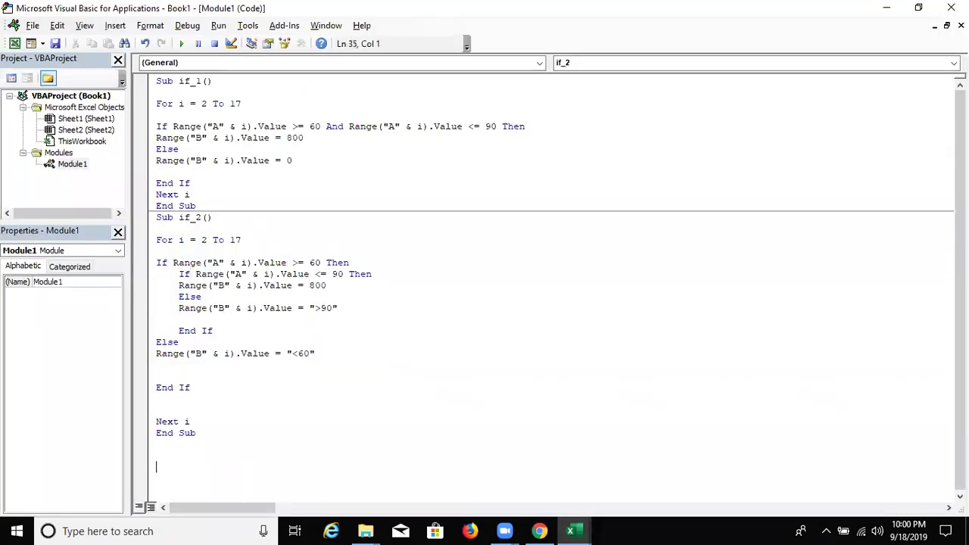
key(Return)
key(Return)
key(Return)
key(BackSpace)
key(BackSpace)
key(BackSpace)
key(BackSpace)
key(BackSpace)
key(BackSpace)
key(BackSpace)
key(BackSpace)
key(BackSpace)
text(sf)
key(BackSpace)
key(BackSpace)
text(sub if)
key(BackSpace)
text(_3())
key(Return)
key(Return)
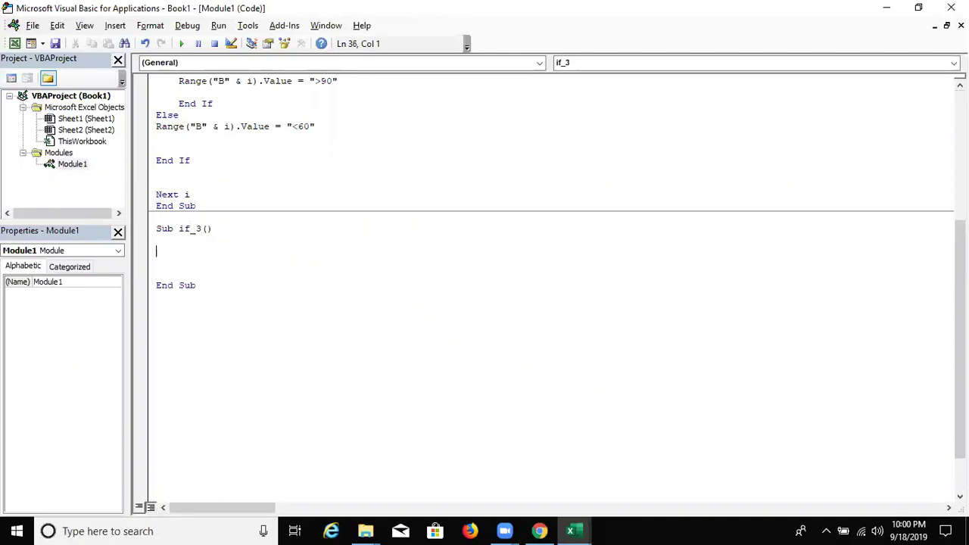
text(fori =)
text(2 to)
text( 6)
key(Return)
key(Return)
key(Return)
key(Return)
key(Return)
text(next )
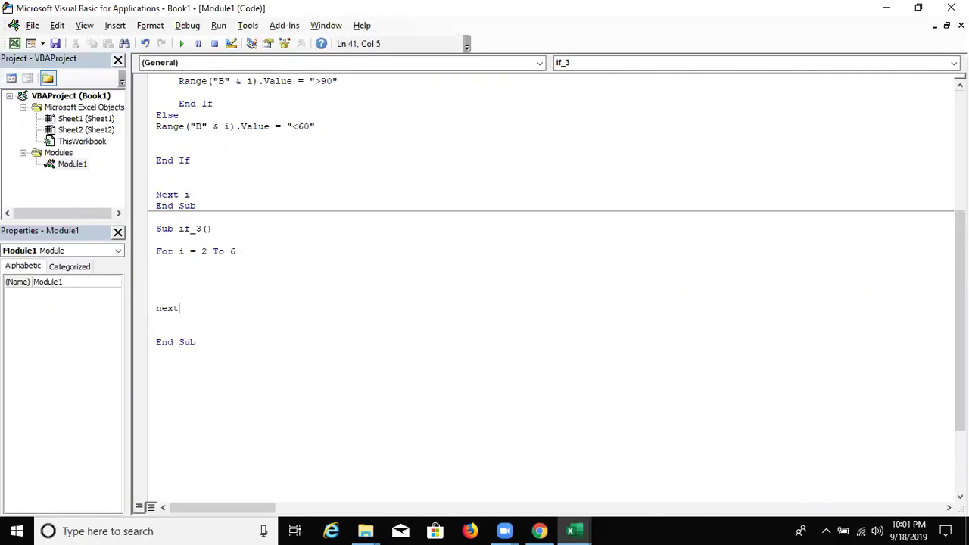
text(i)
Begin an If Range("B" & i).Value > condition inside the loop, then erase it.
key(Up)
key(Up)
key(Up)
key(Tab)
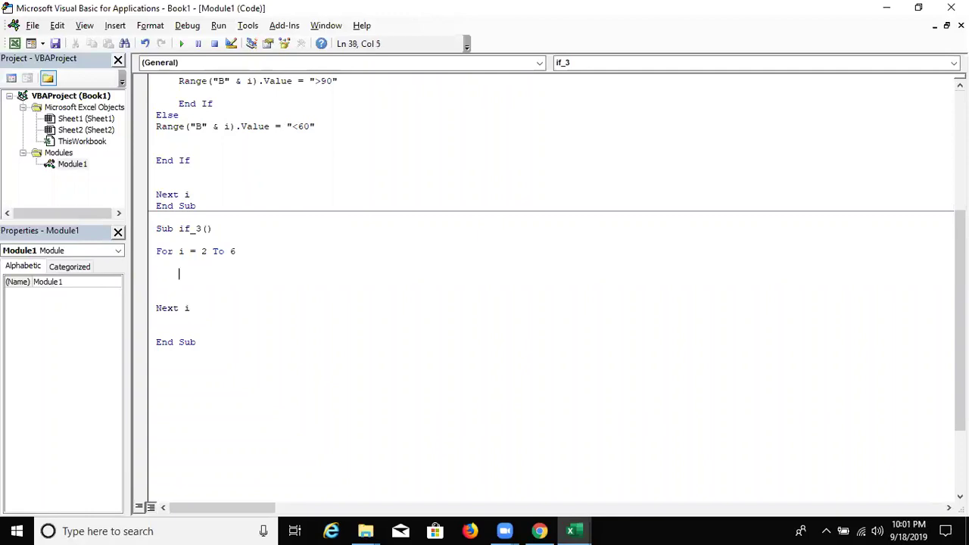
key(BackSpace)
key(BackSpace)
key(BackSpace)
key(BackSpace)
text(if )
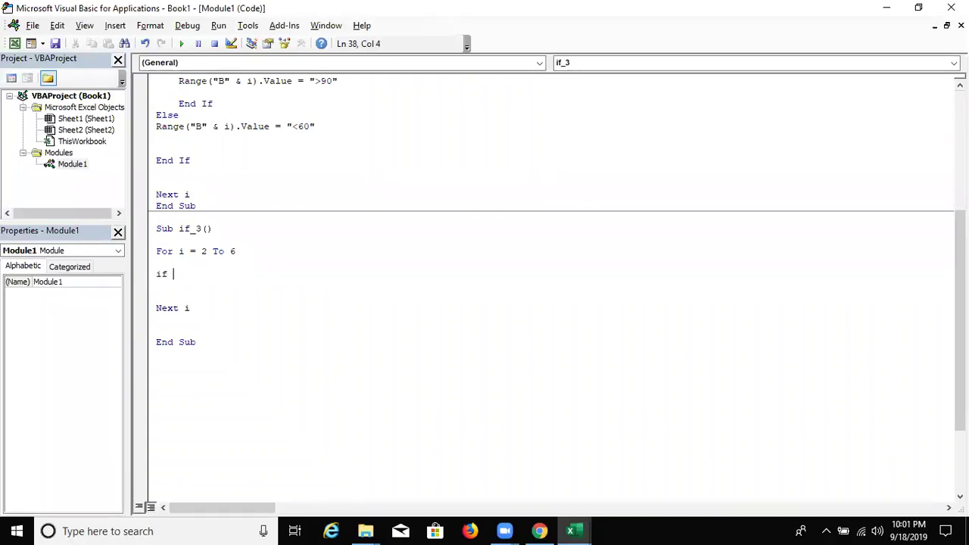
text(range)
text(("B" & )
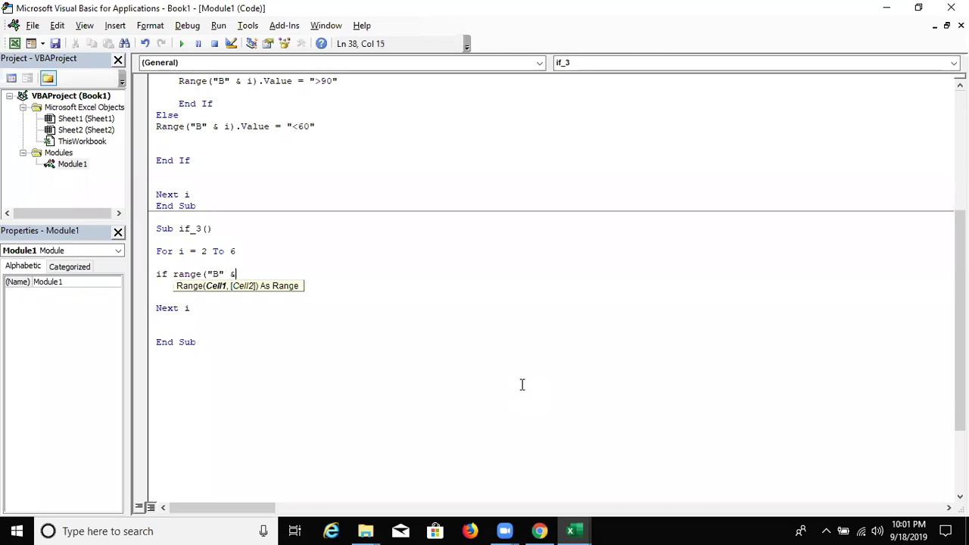
text(i)
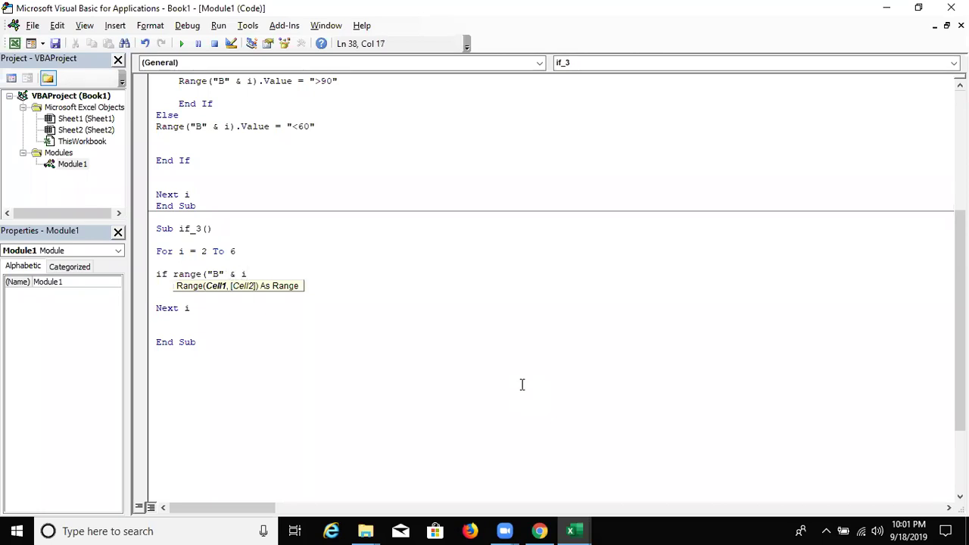
text())
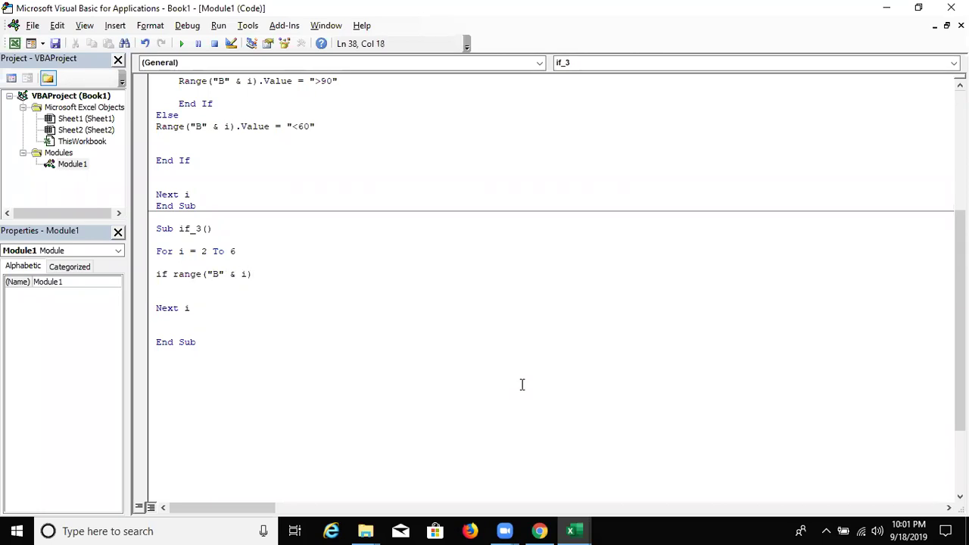
text(.v)
key(Tab)
text(>)
key(BackSpace)
key(BackSpace)
key(BackSpace)
key(BackSpace)
key(BackSpace)
key(BackSpace)
key(BackSpace)
key(BackSpace)
key(BackSpace)
key(BackSpace)
key(BackSpace)
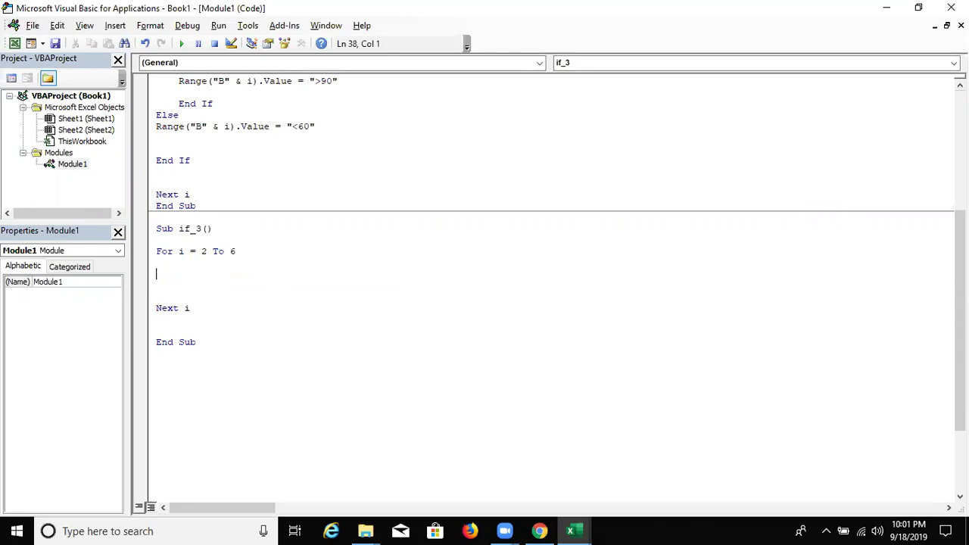
Declare Dim S1, S2, S3, S4 As Integer above the For loop.
key(Return)
key(Return)
key(Return)
key(Up)
key(Up)
key(Up)
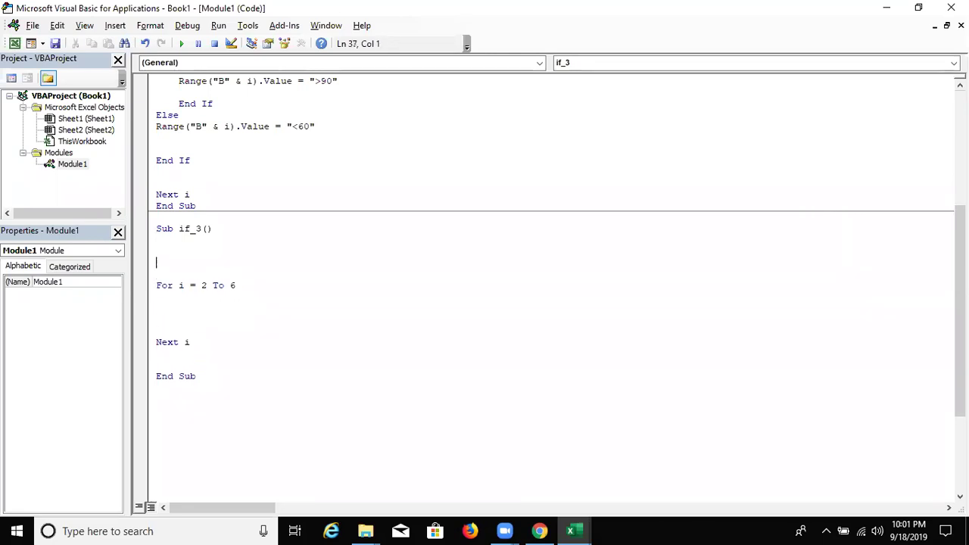
key(Up)
text(dim S1,S2,S3,S4)
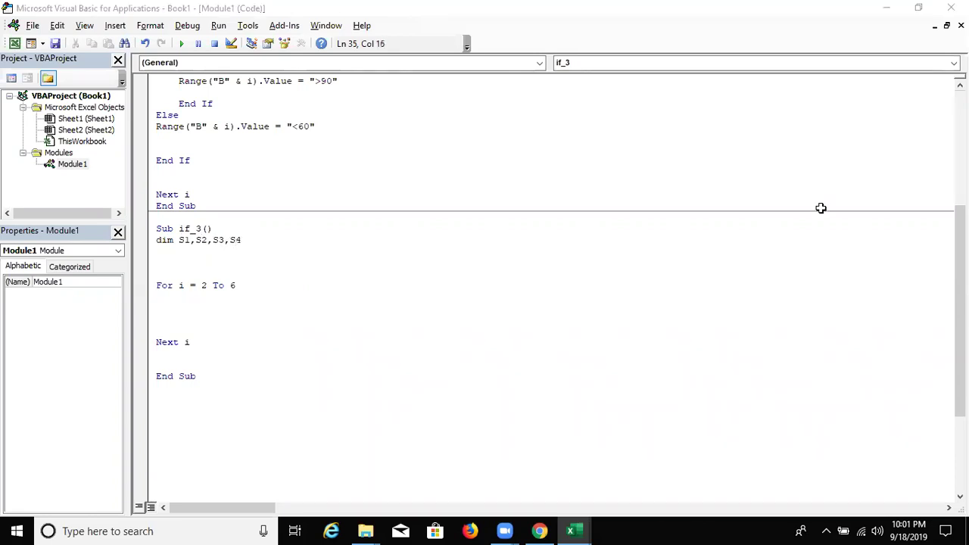
key(alt+F11)
key(alt+Tab)
key(Escape)
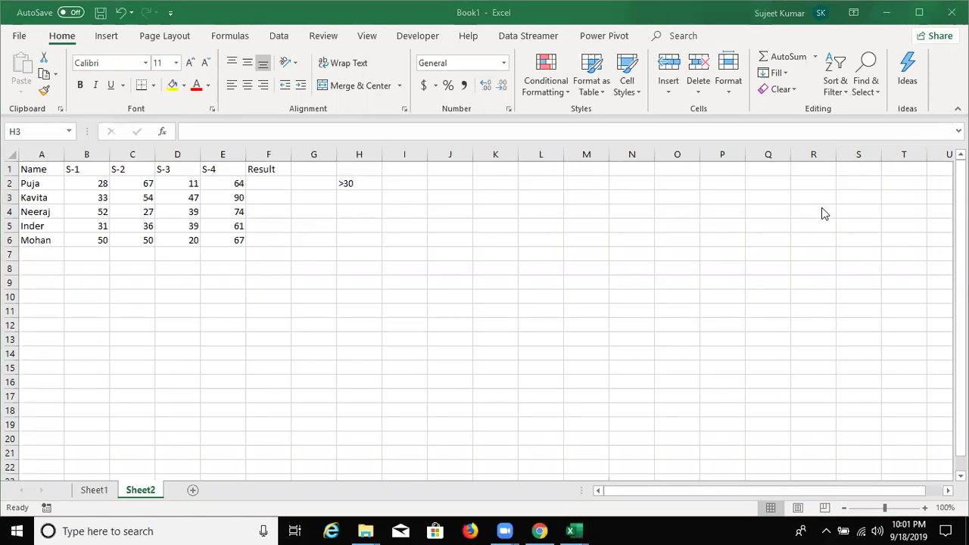
key(alt+Tab)
key(Tab)
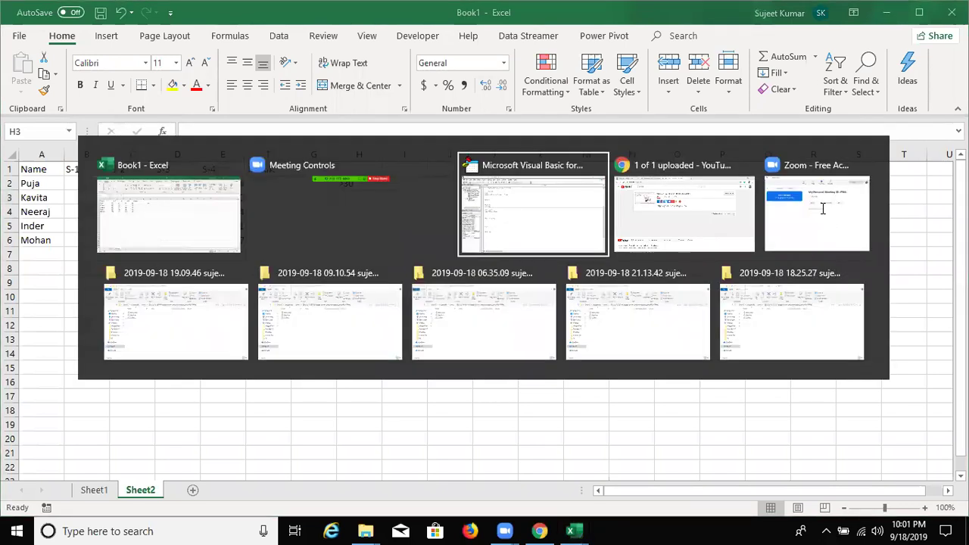
text(as )
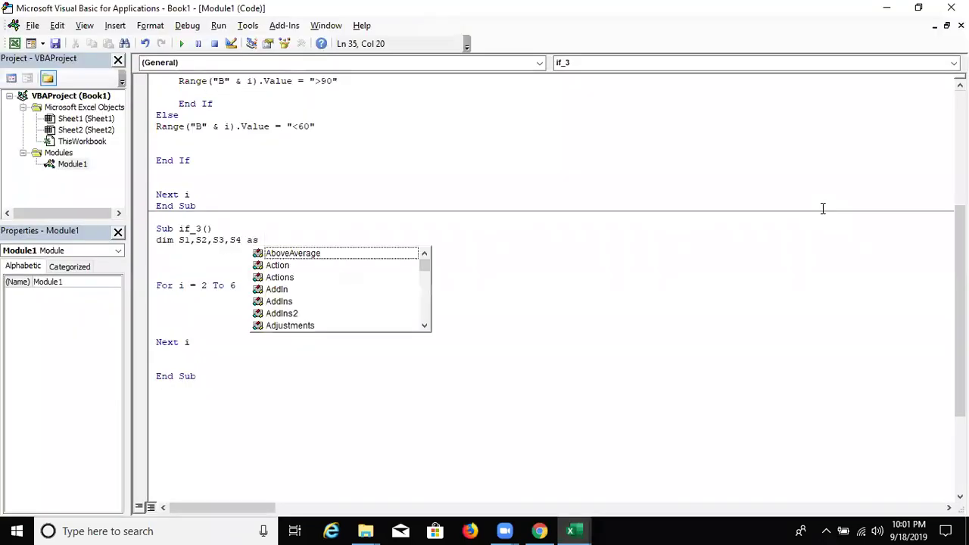
text(in)
key(Tab)
key(Down)
key(Down)
key(Down)
key(Down)
key(Down)
Start an S1 = Range("A assignment, delete it, and add blank lines inside the loop.
text(S1=range)
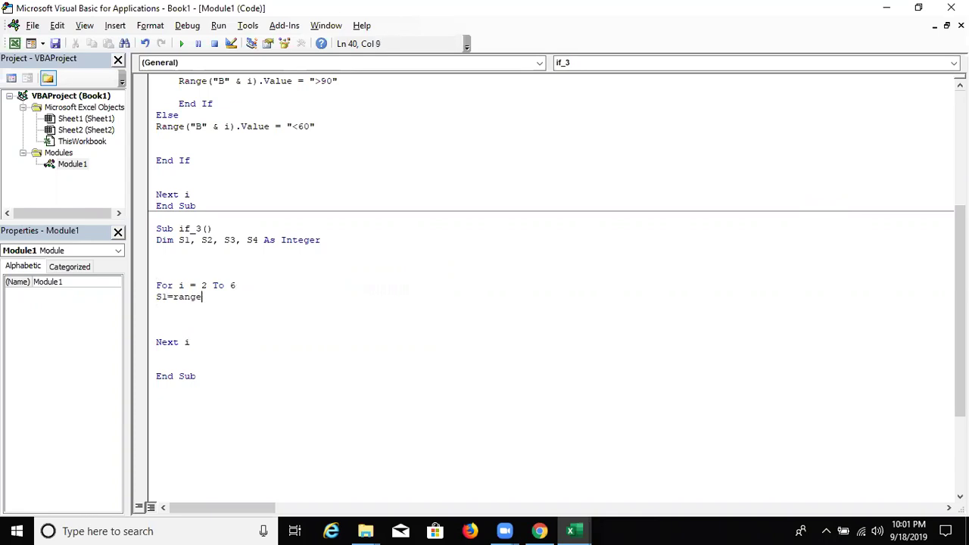
text(("A)
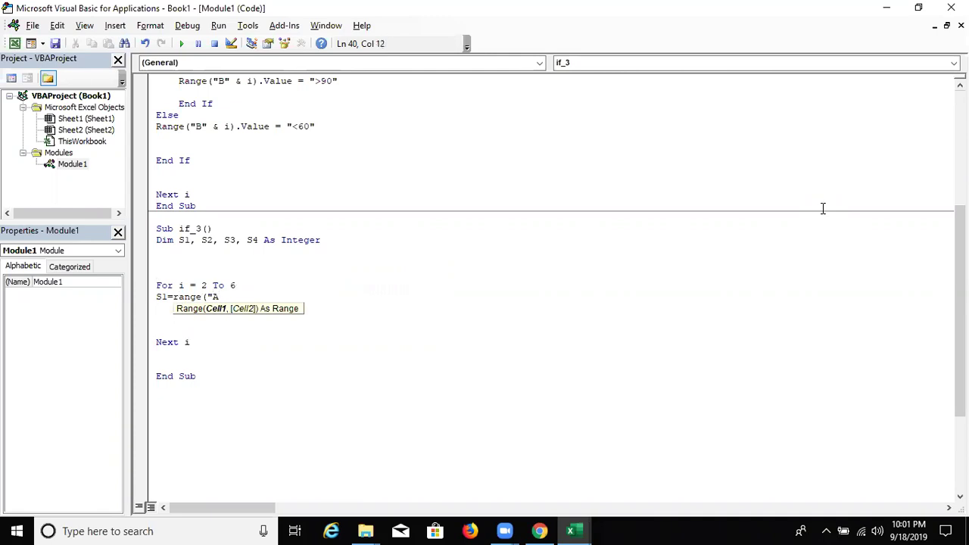
key(BackSpace)
key(BackSpace)
key(BackSpace)
key(BackSpace)
key(BackSpace)
key(BackSpace)
key(BackSpace)
key(BackSpace)
key(BackSpace)
key(BackSpace)
key(BackSpace)
key(Return)
key(Return)
key(Up)
key(Up)
key(Up)
key(Up)
key(Up)
key(Up)
key(Up)
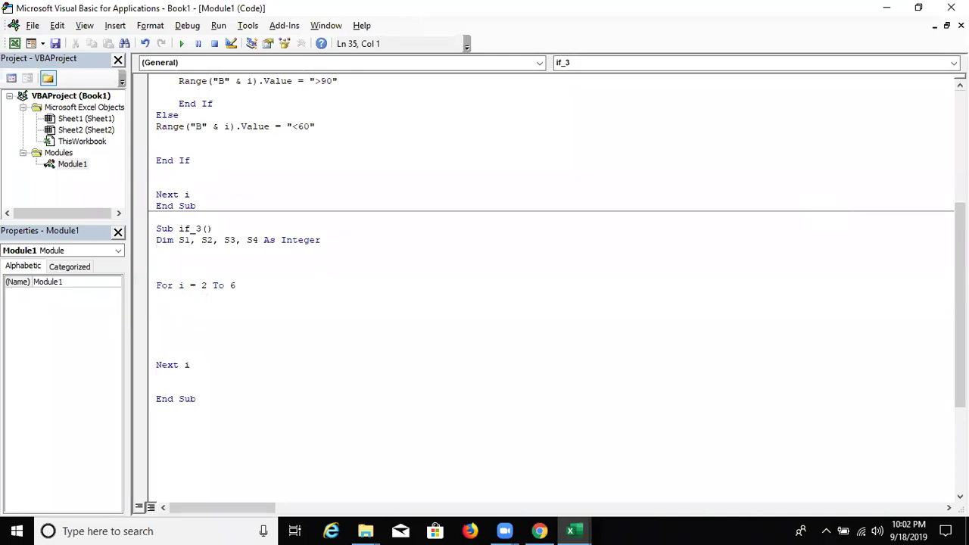
Comment out the S1–S4 declaration and declare Dim S(1 To 4) As Integer instead.
text(')
key(Down)
text(DIM)
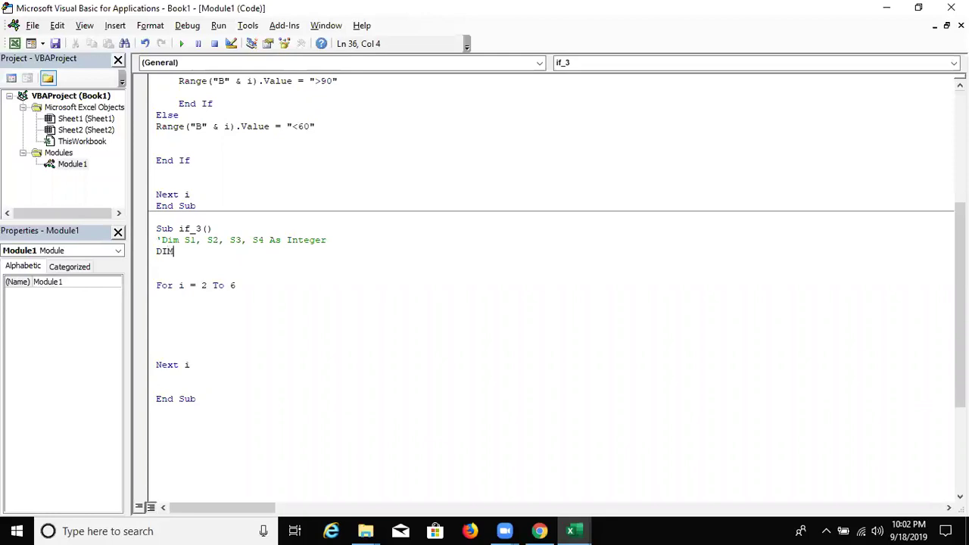
text( S(1 TO 4) AS Int)
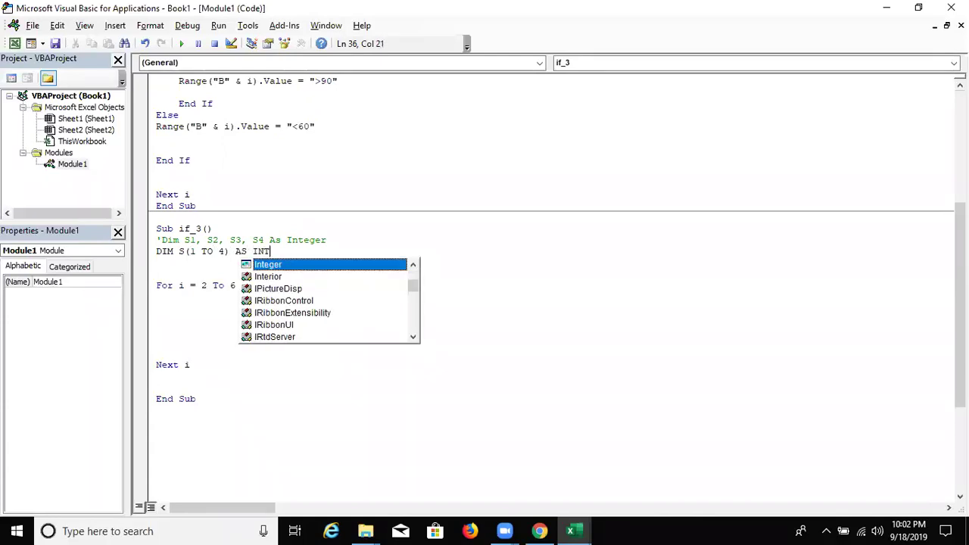
key(Tab)
key(Down)
key(Down)
key(Down)
key(Down)
key(Down)
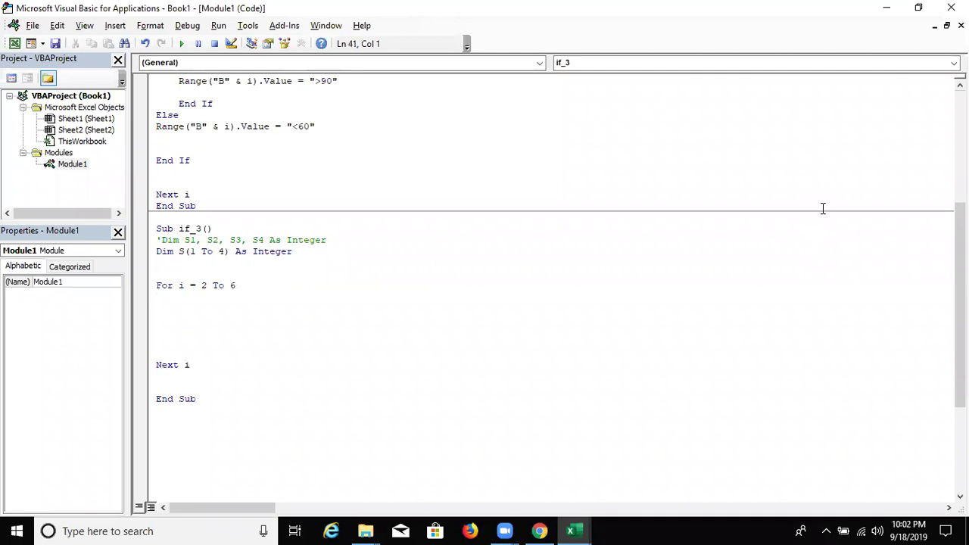
Add an indented For K = 1 To 4 line inside the For i loop.
key(Return)
key(Return)
key(Up)
key(Up)
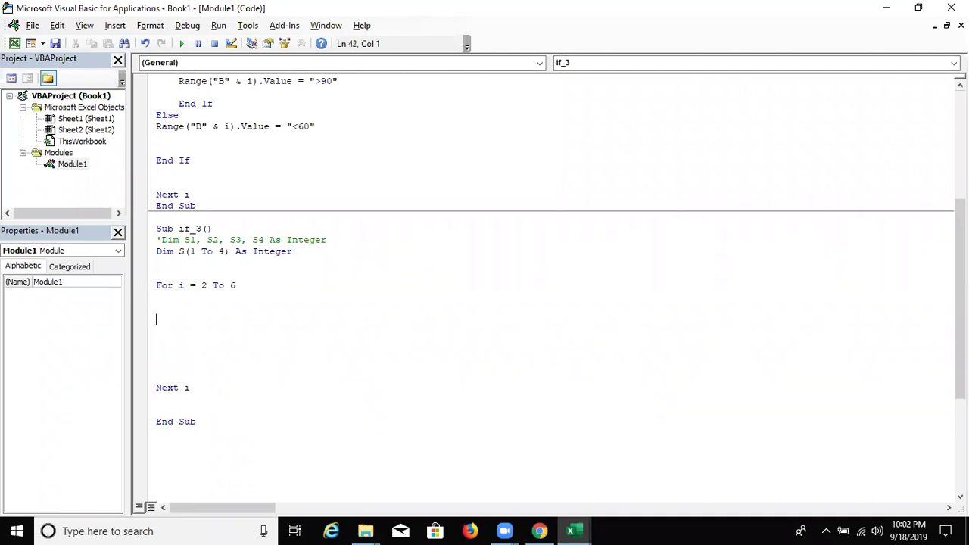
key(Tab)
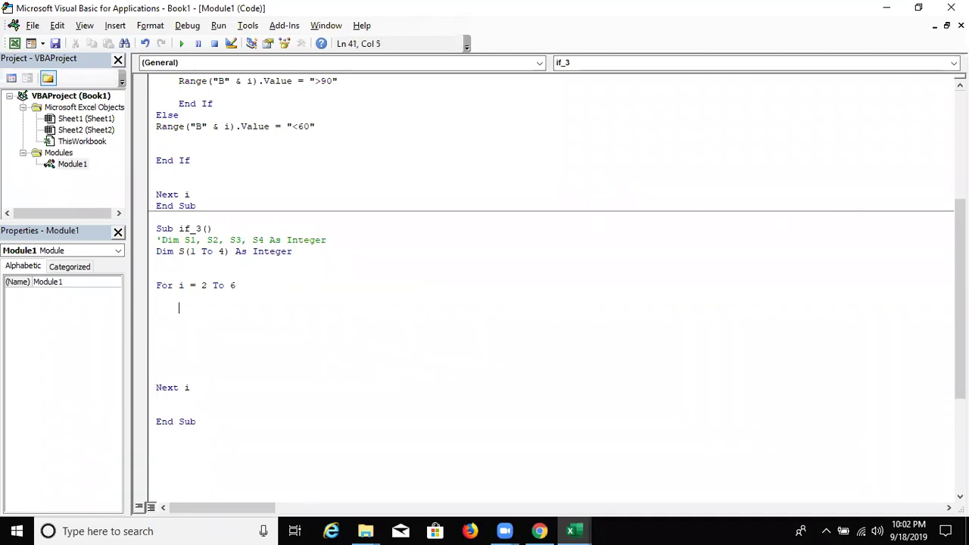
text(FOR )
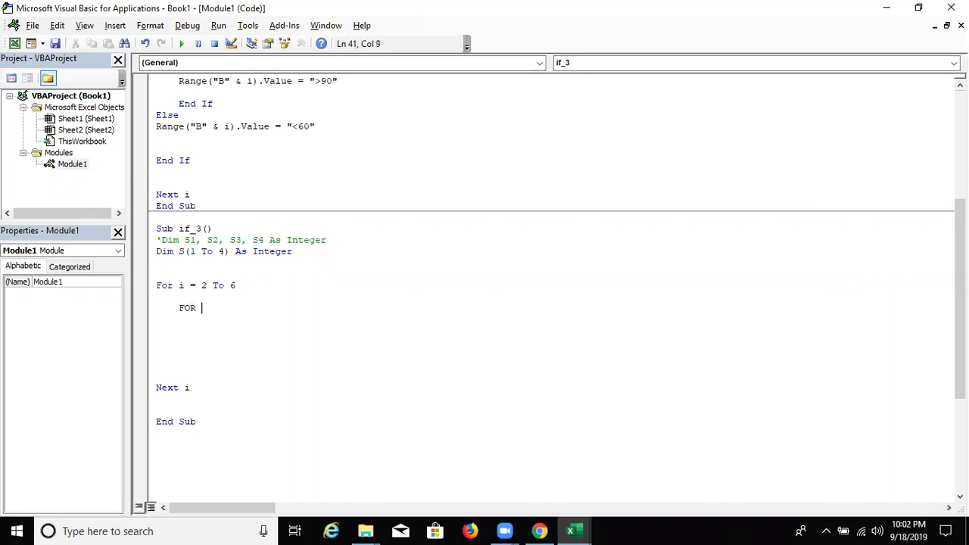
text(S)
key(BackSpace)
text(K=)
text(1 TO )
text(4)
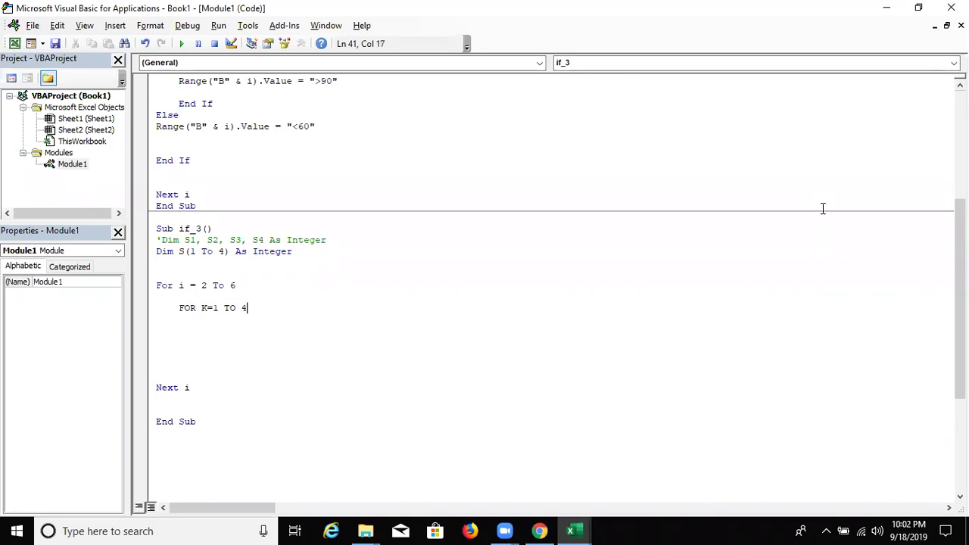
key(Return)
key(Return)
Fill the K loop with S(K) = Cells(I, K + 1).Value and close it with Next K.
click(178, 319)
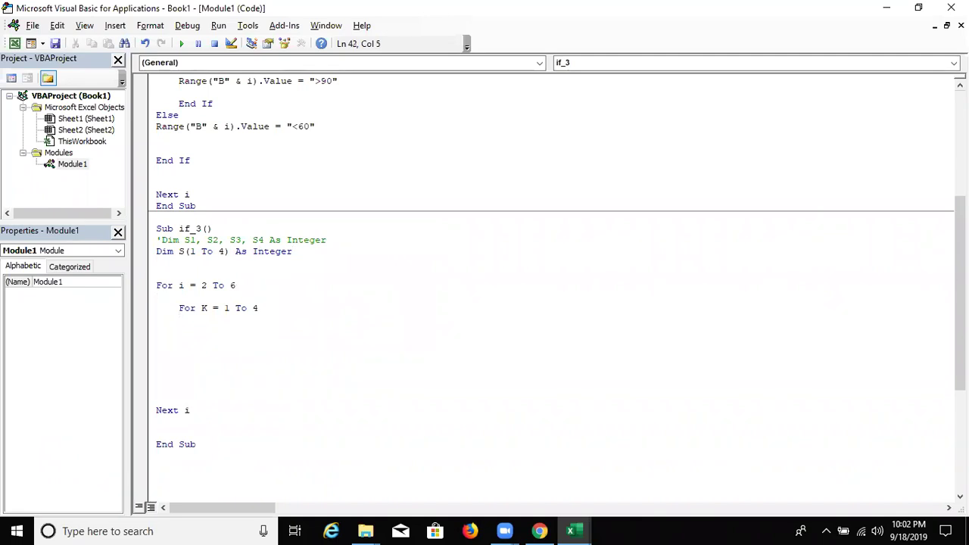
text(S()
text(K))
text(=)
text(RANGE)
text(()
text(b)
text(")
key(BackSpace)
key(BackSpace)
key(BackSpace)
key(BackSpace)
key(BackSpace)
key(BackSpace)
key(BackSpace)
key(BackSpace)
text(CELLS)
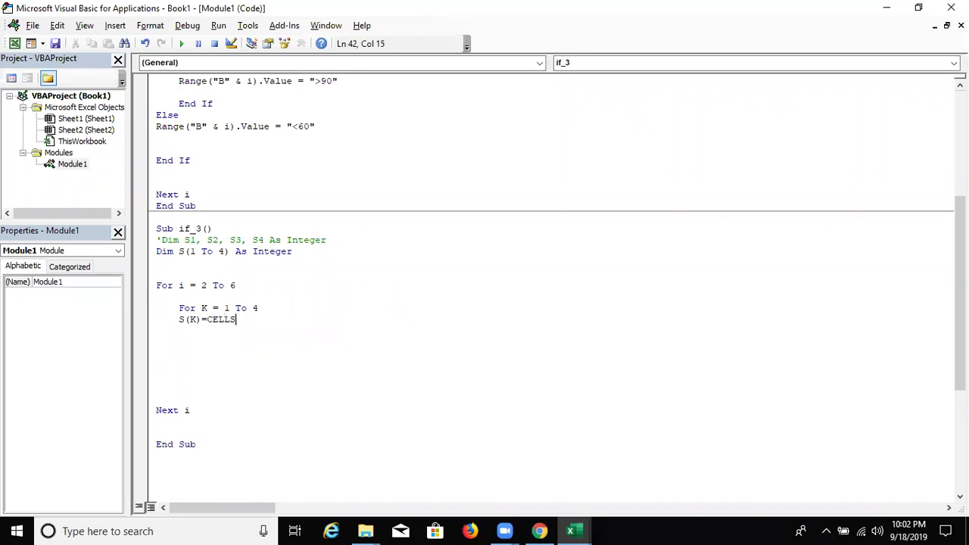
text(()
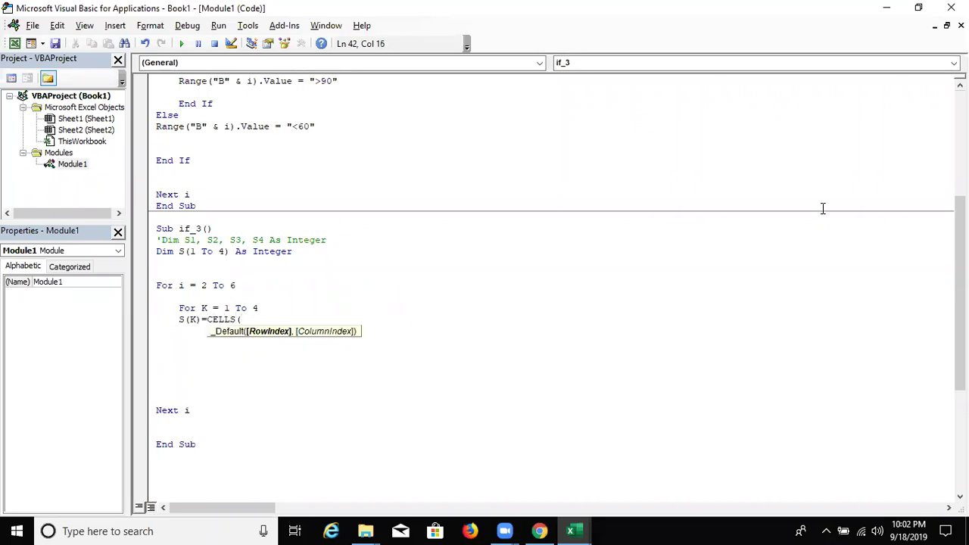
text(K)
key(BackSpace)
text(I,)
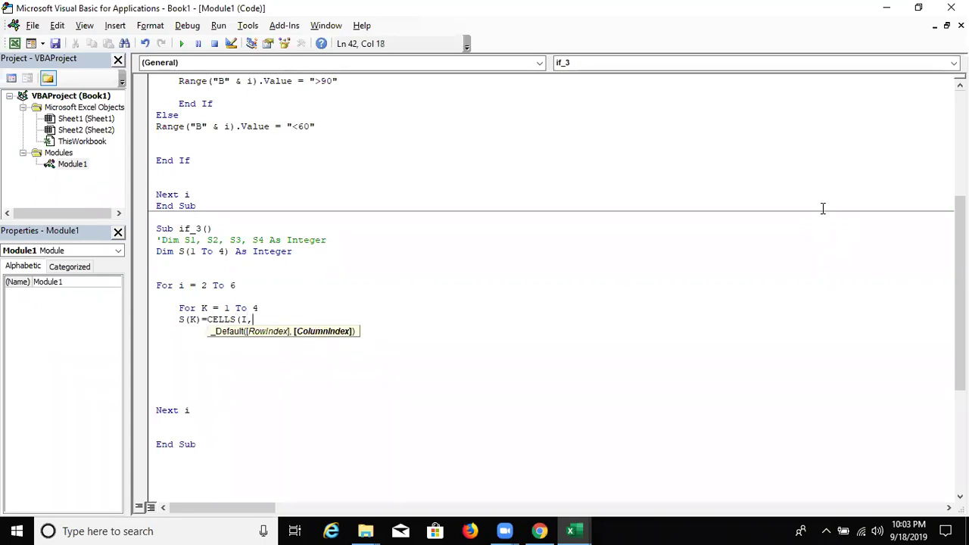
text(K+1)
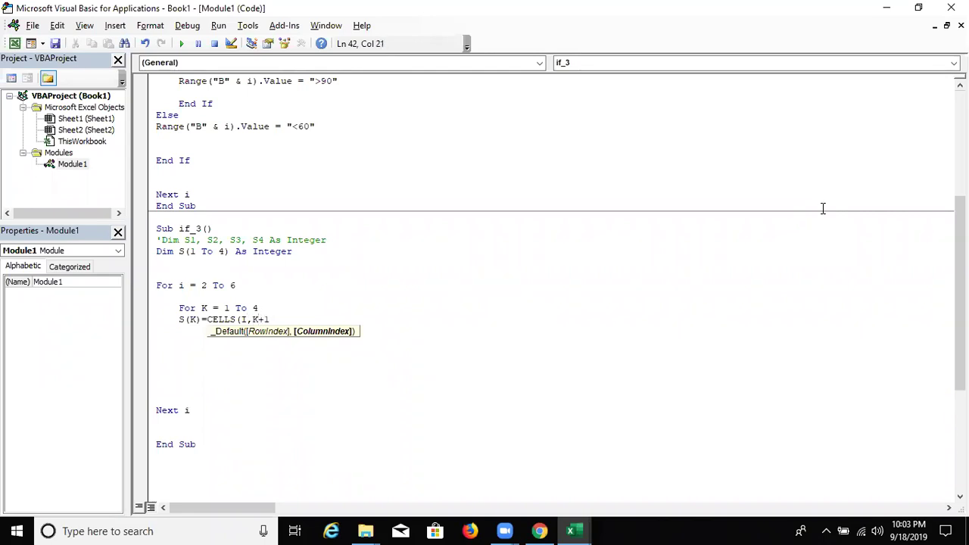
text().V)
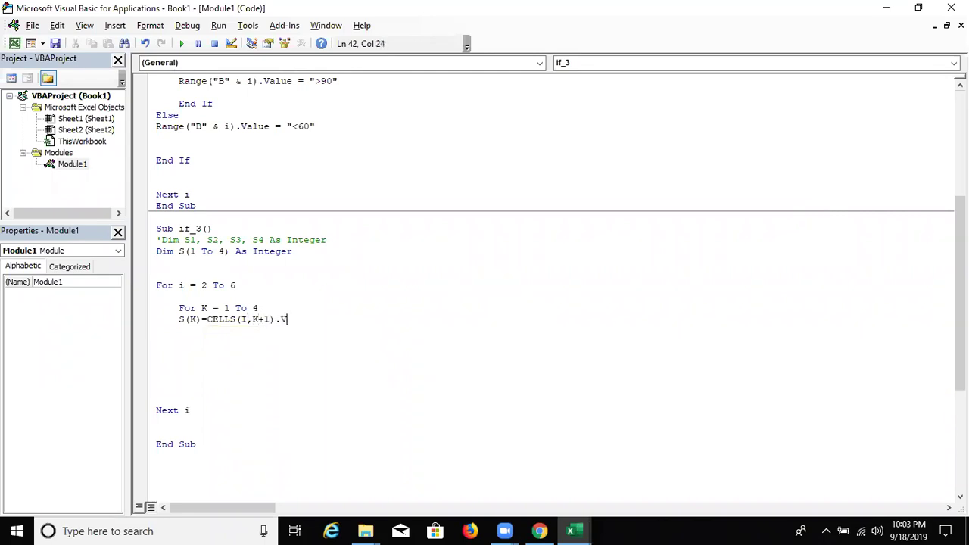
text(ALUE)
key(Return)
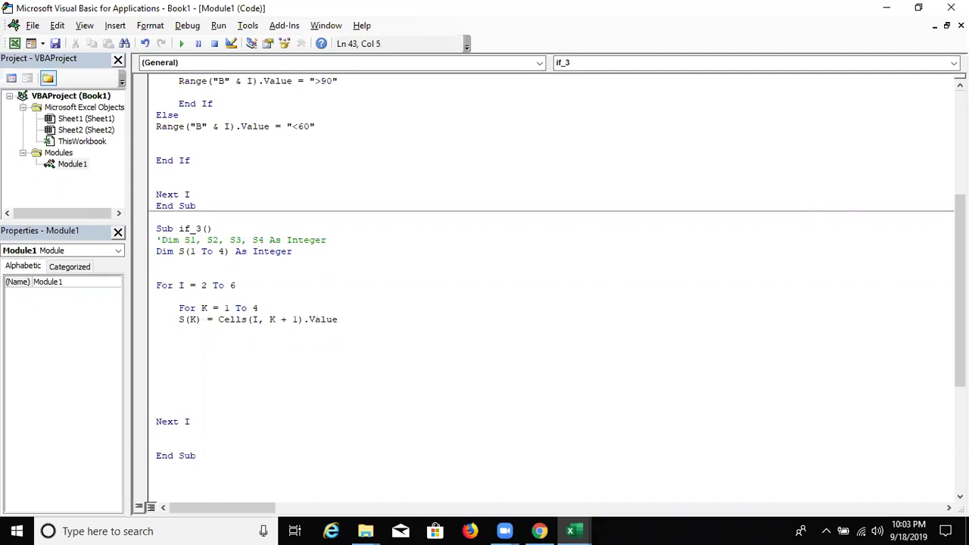
text(NEXT )
text(K)
click(157, 365)
click(184, 319)
click(189, 319)
click(157, 365)
Add nested If S(1) >= 33 Then and If S(2) >= 33 Then lines.
text(i)
text(s(1)
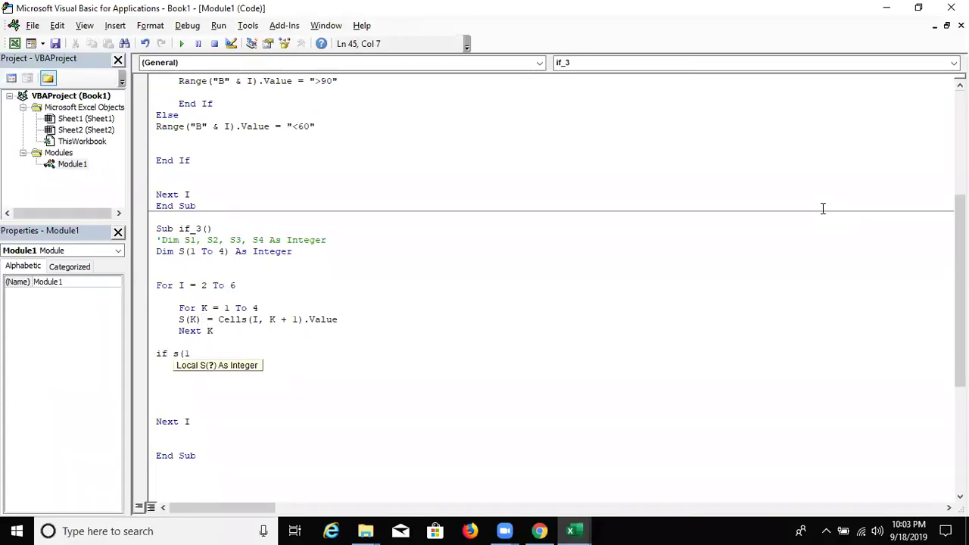
text()>)
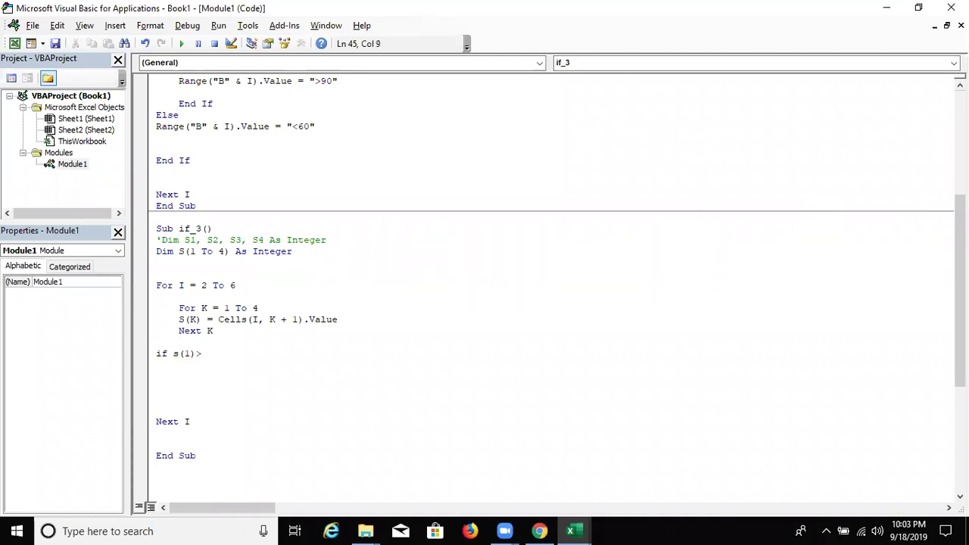
text(=33then)
key(Return)
key(Return)
key(Return)
key(Up)
text(if s(2)
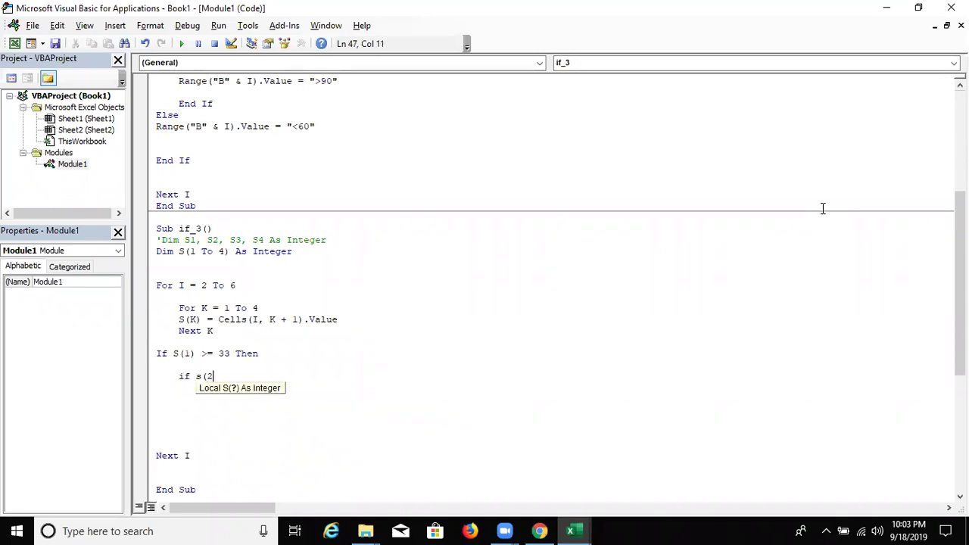
text()>= 33 )
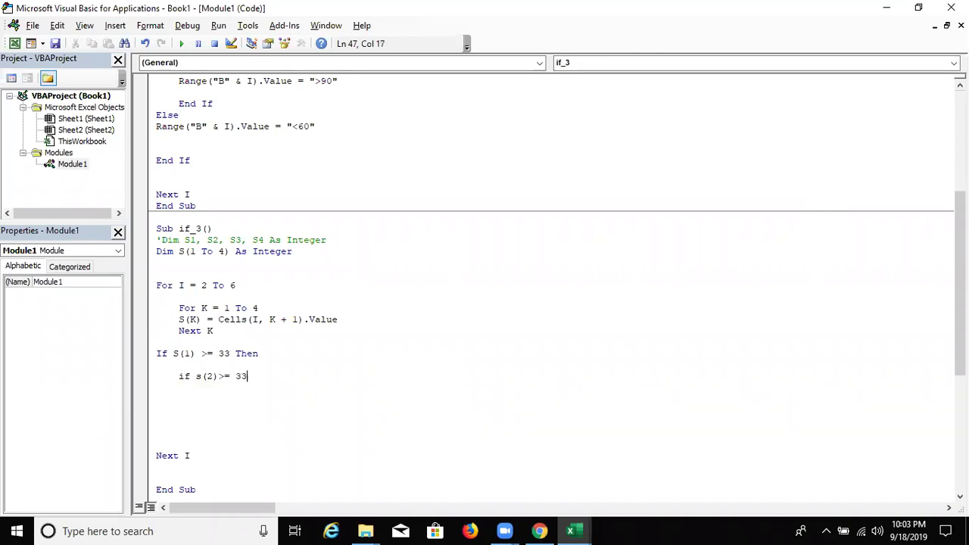
text(then)
key(Return)
key(Return)
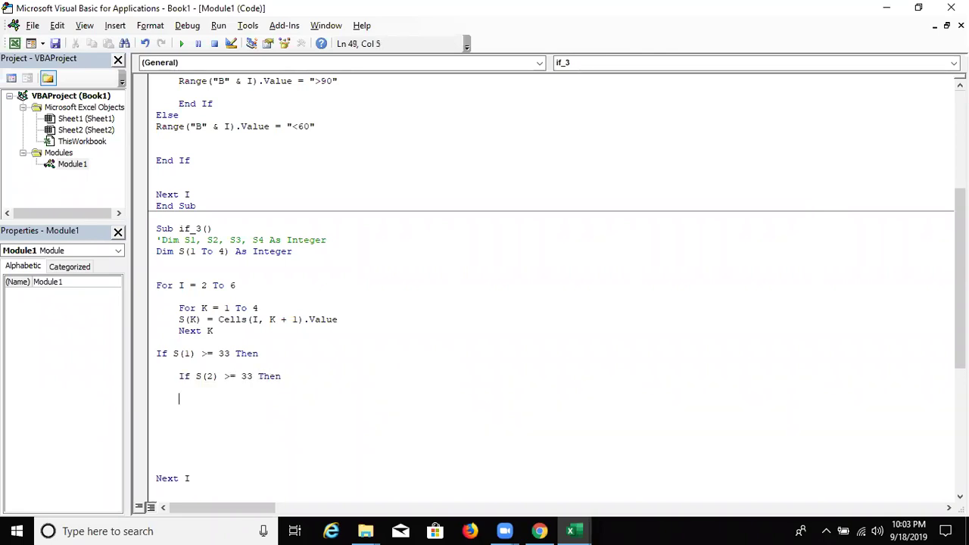
text(if s)
text((2)
Add nested If S(3) >= 33 Then and If S(4) >= 33 Then, then begin range(".
key(BackSpace)
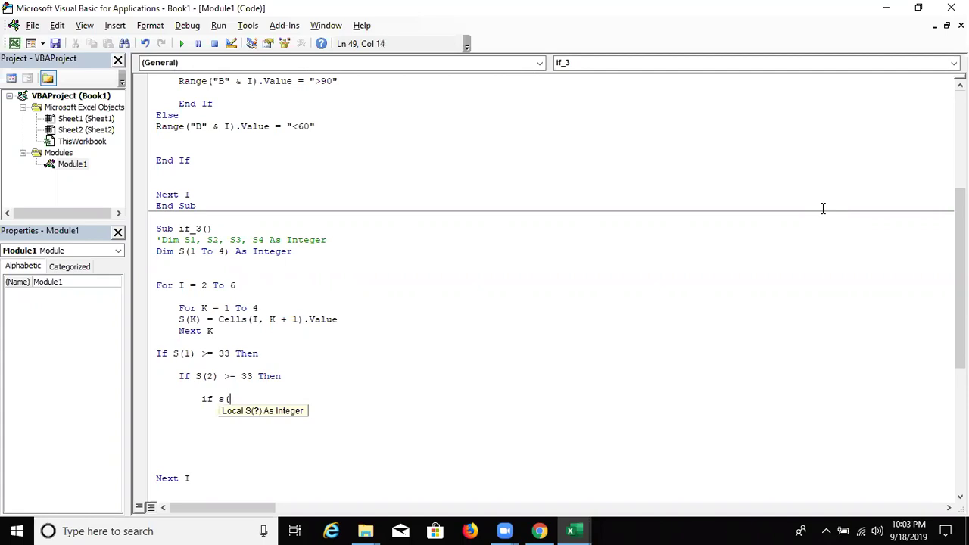
text(3))
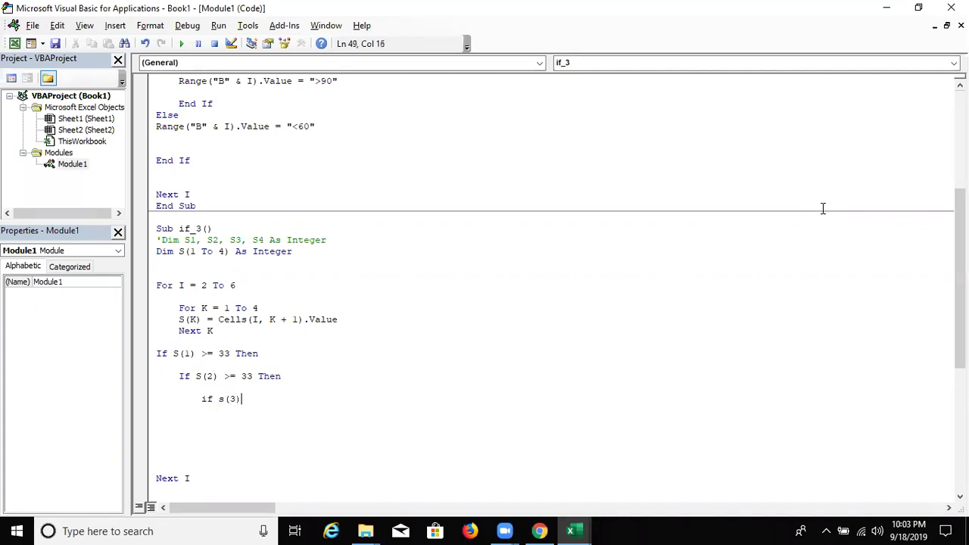
text( >= )
text(33 then)
key(Return)
key(Return)
key(Tab)
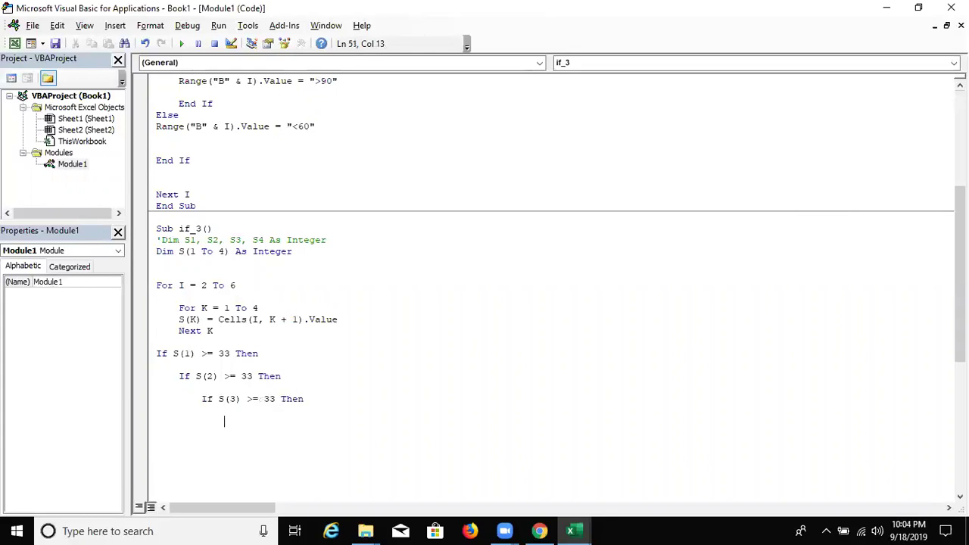
text(if)
text(  s()
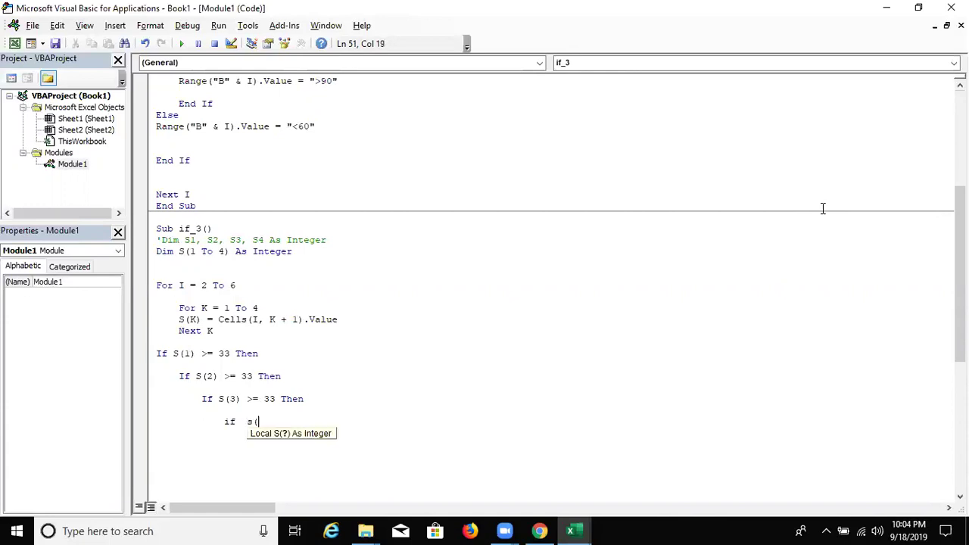
text(4))
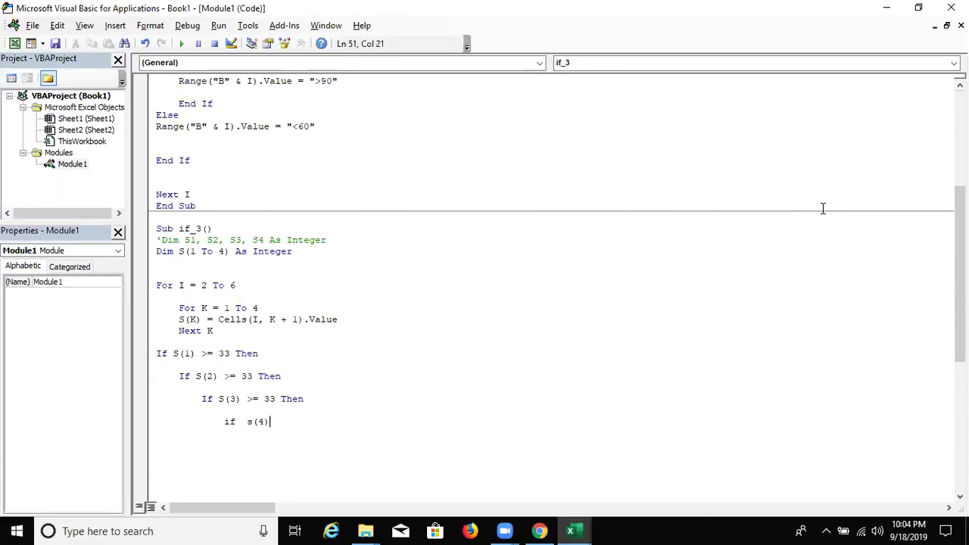
text(>=33 )
text(then)
key(Return)
key(Return)
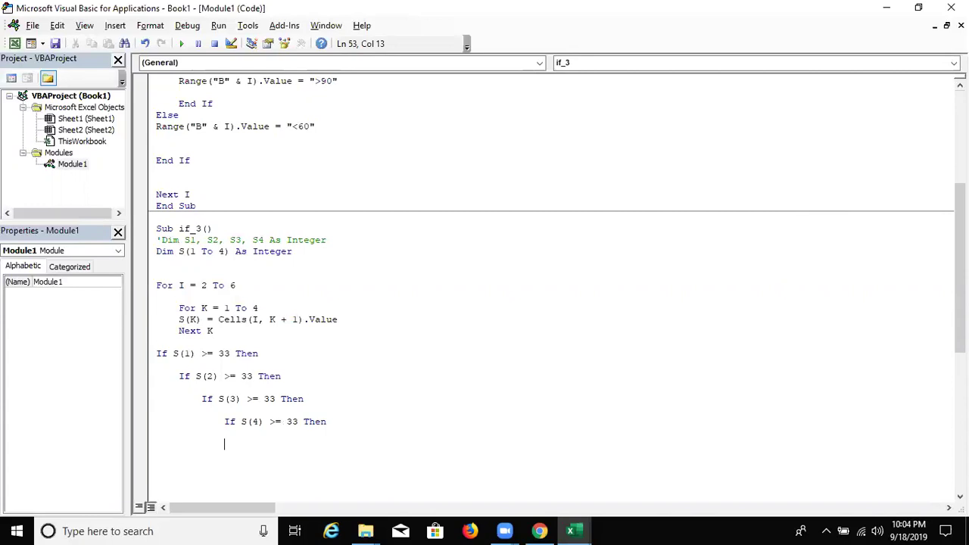
text(range)
text((")
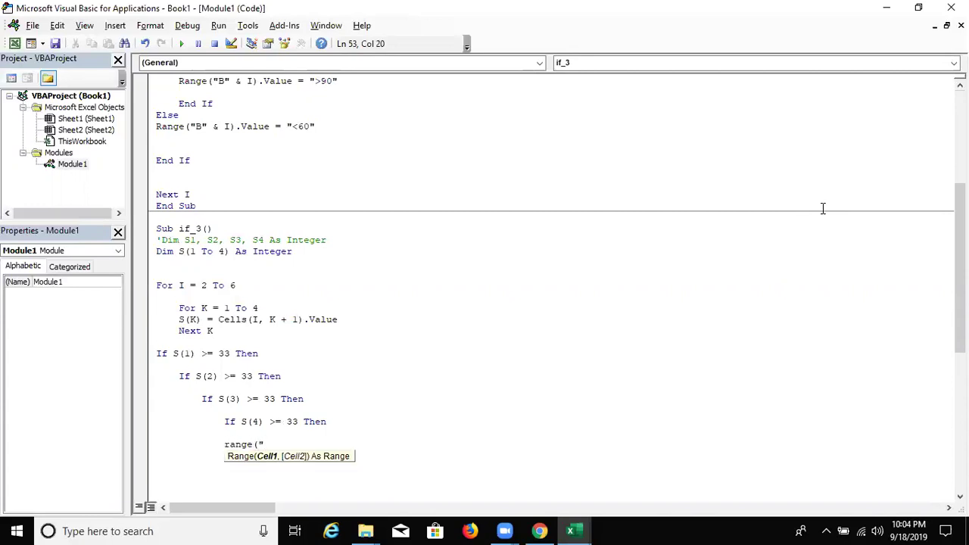
Complete the innermost line as Range("f" & i).Value = "Pass".
key(alt+F11)
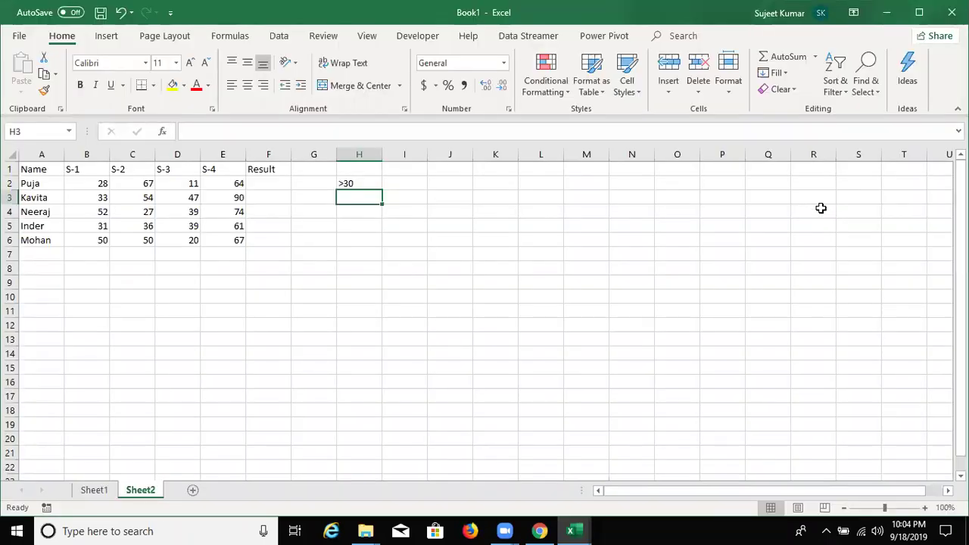
key(alt+F11)
text(range("f" & )
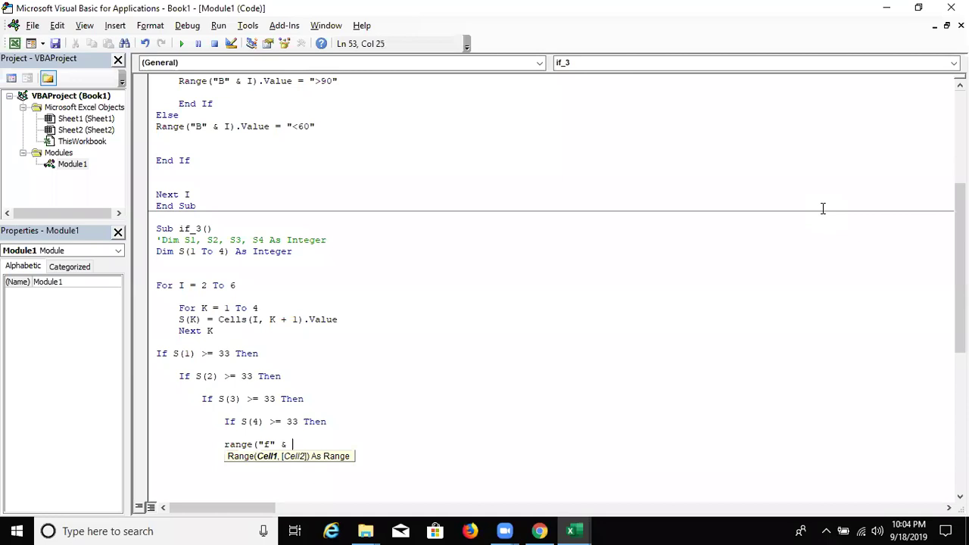
text(i))
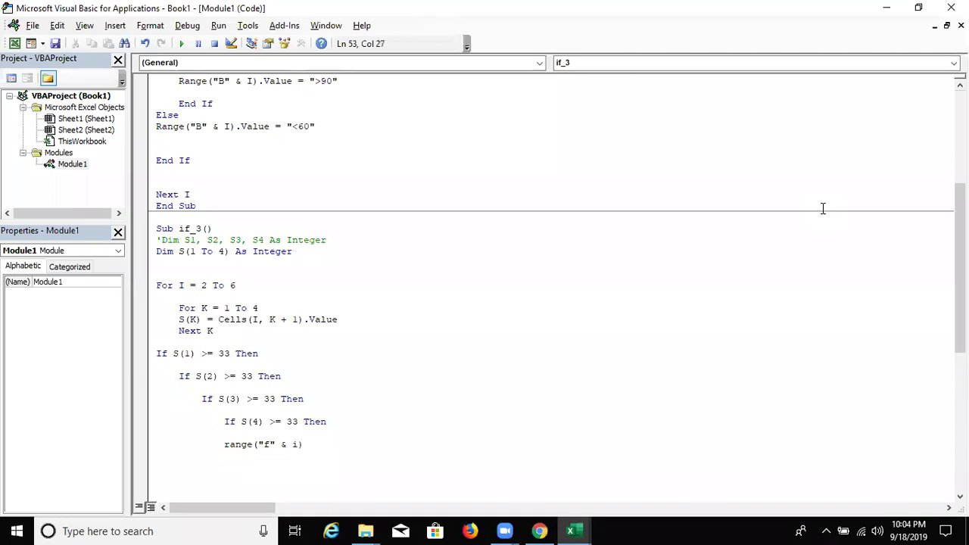
text(.v)
key(Down)
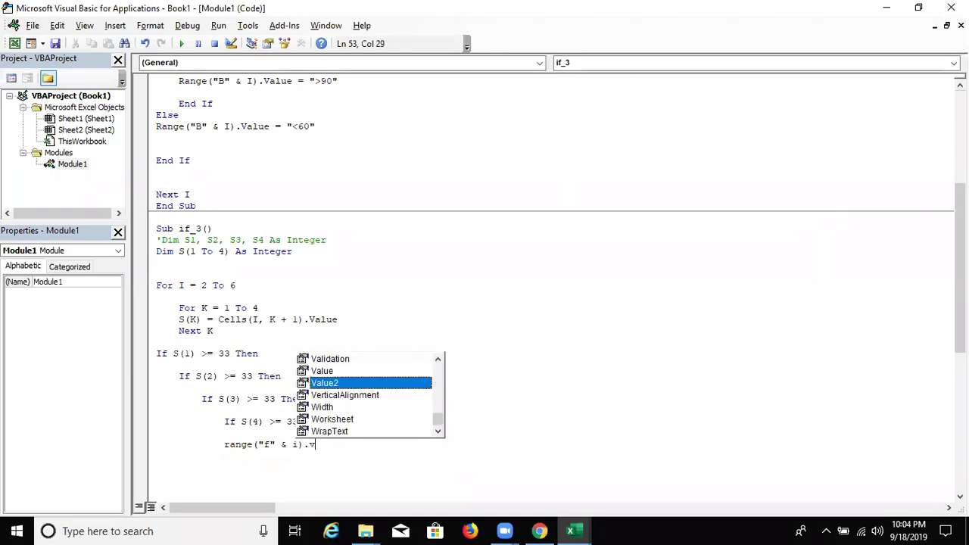
key(Up)
key(Tab)
text(=)
key(BackSpace)
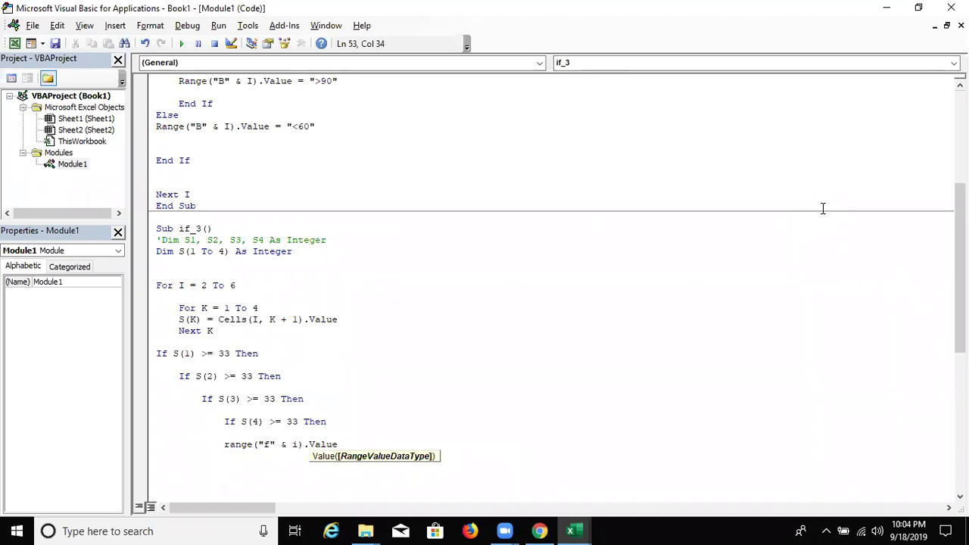
text(= "Pass")
key(Return)
Select the Range("f" & i).Value = "Pass" line for copying.
key(Up)
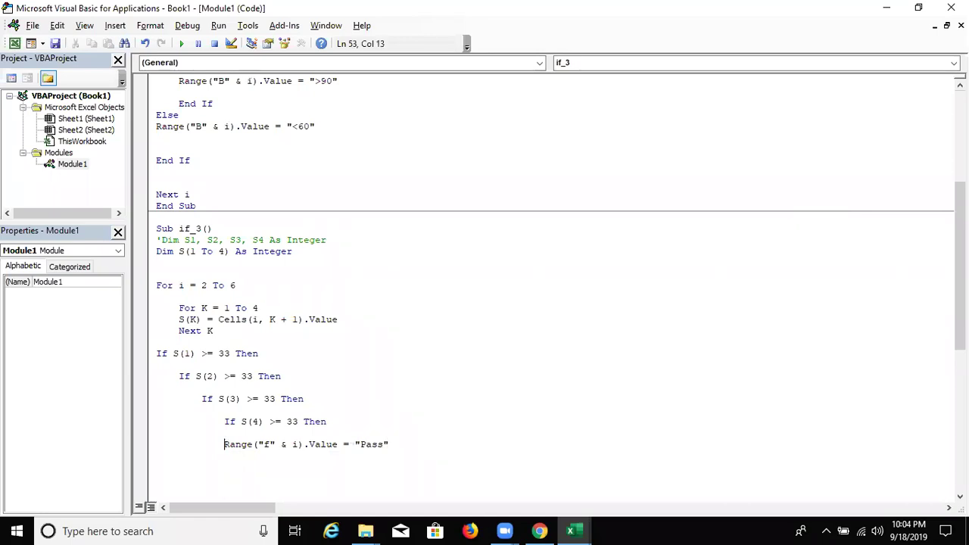
key(shift+Down)
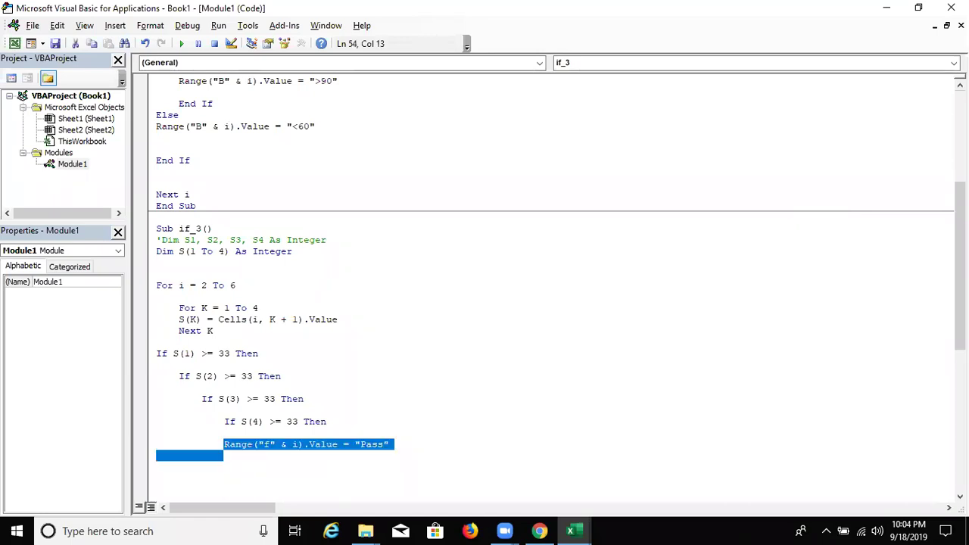
key(shift+Left)
key(shift+Left)
key(shift+Left)
key(ctrl+c)
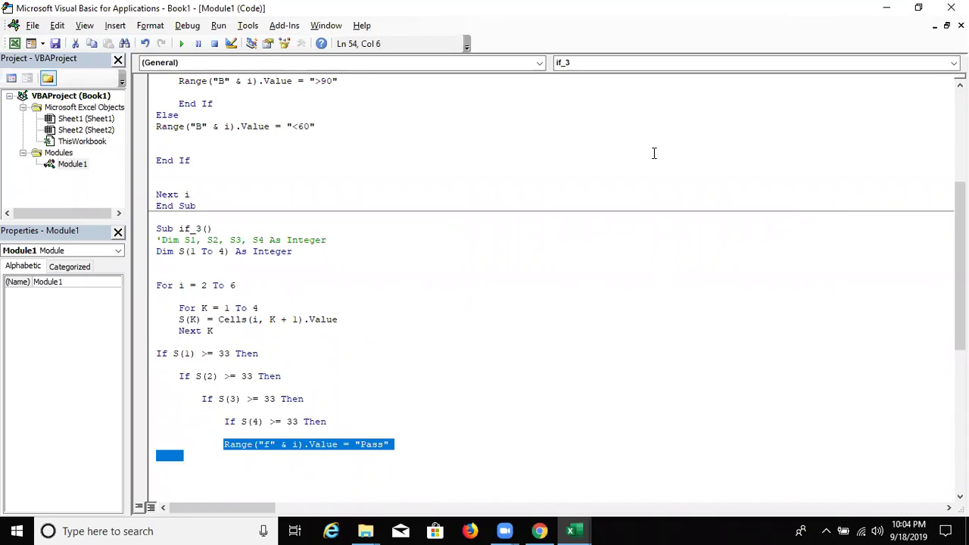
key(alt+F11)
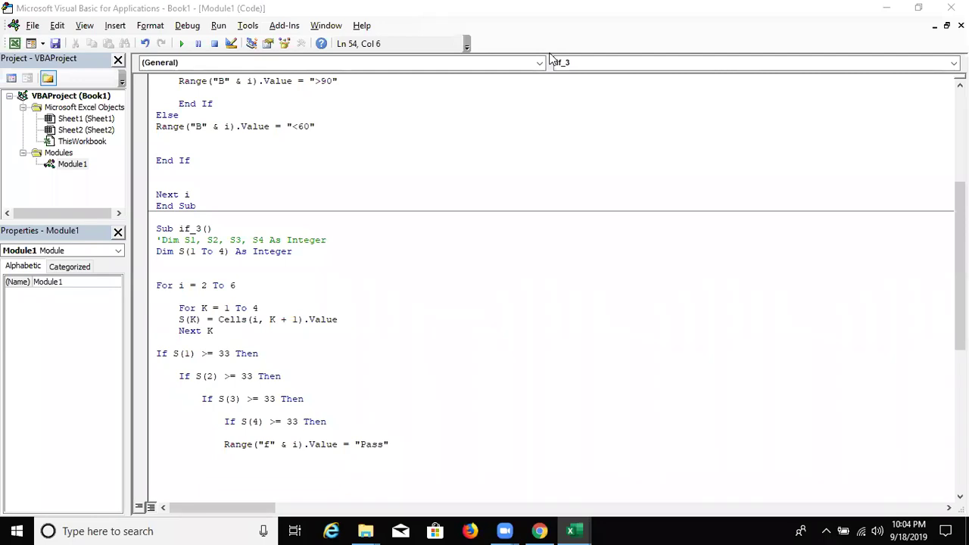
click(351, 477)
drag(390, 444, 224, 446)
Add an Else branch with the pasted Range line changed to "Fail", closed by End If.
scroll(292, 388, down, 6)
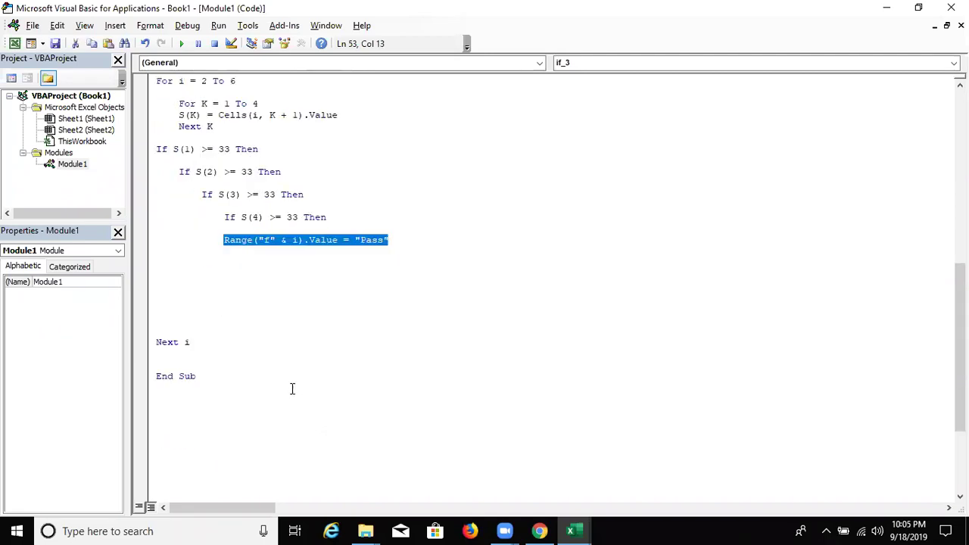
click(254, 255)
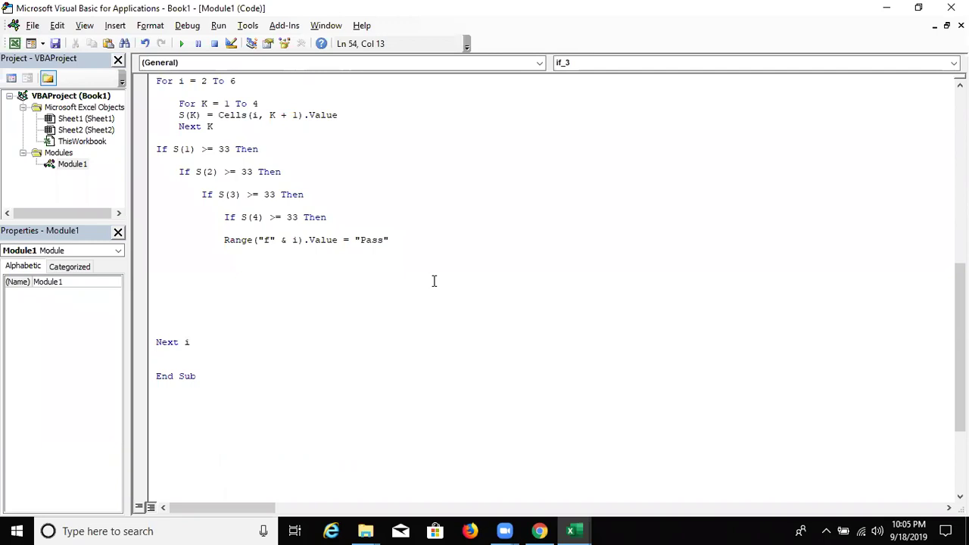
text(esle)
key(Return)
key(BackSpace)
key(BackSpace)
key(BackSpace)
key(BackSpace)
key(BackSpace)
key(BackSpace)
text(Else)
key(Return)
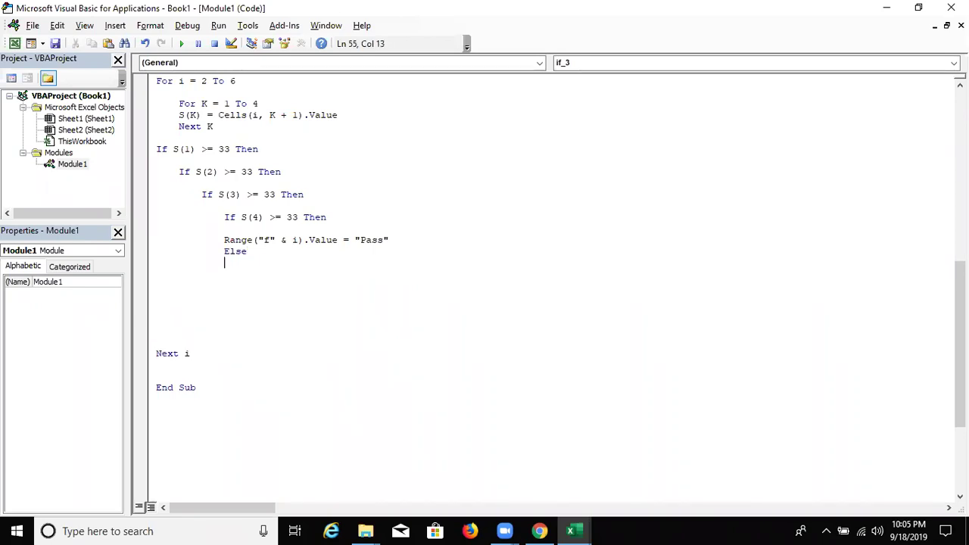
key(ctrl+v)
key(BackSpace)
key(BackSpace)
key(BackSpace)
key(BackSpace)
key(BackSpace)
text(Fail)
click(219, 274)
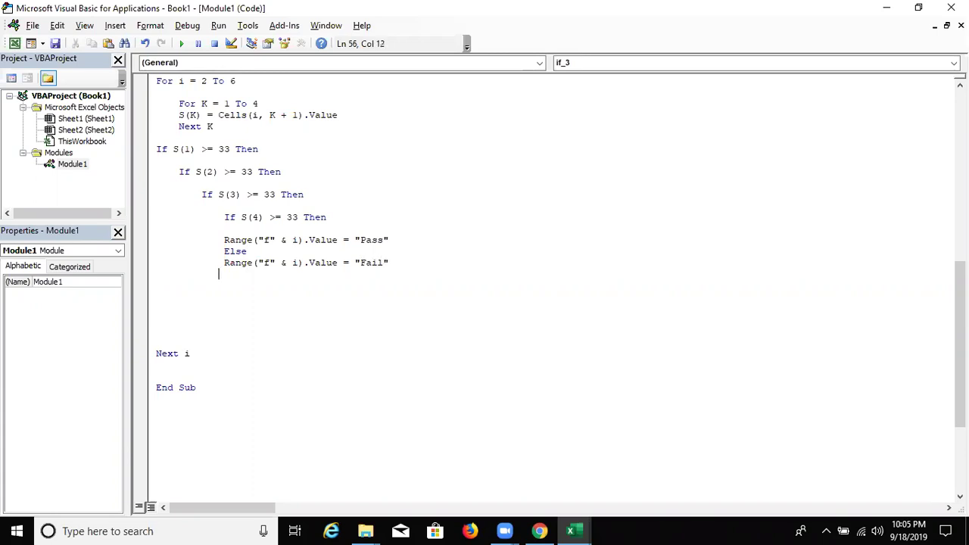
text(end if)
Add another Else branch with the pasted Range line writing "S3 Fail".
click(157, 285)
key(Up)
key(Up)
key(Up)
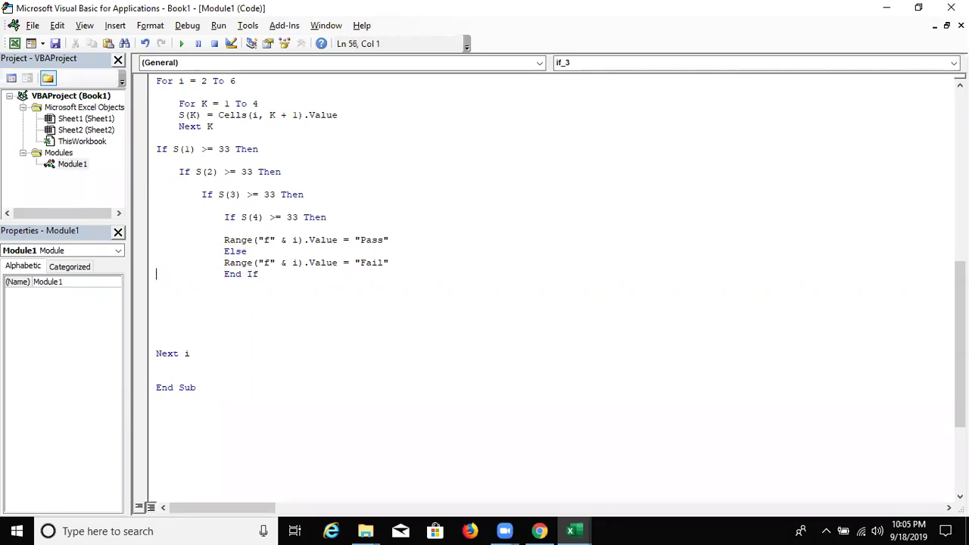
click(269, 274)
key(Return)
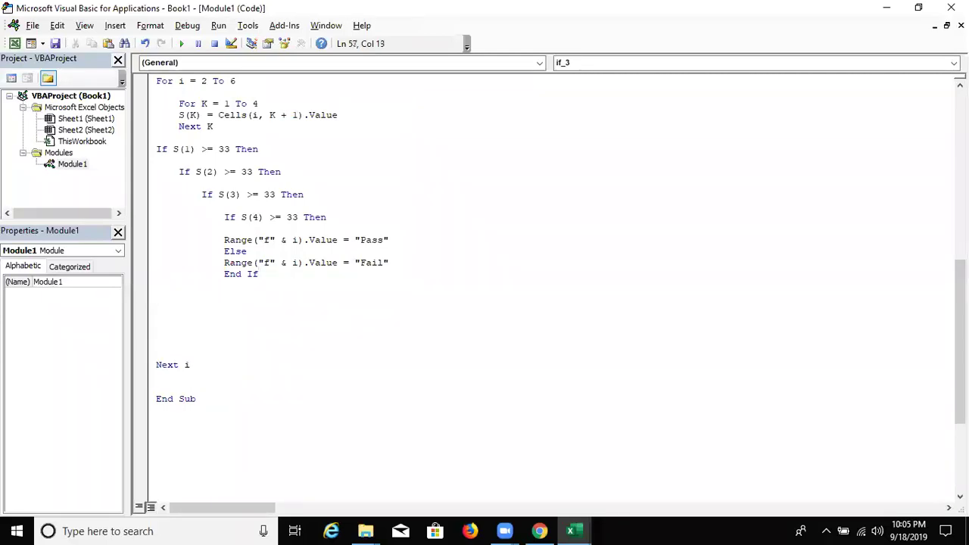
key(BackSpace)
text(esle)
key(Return)
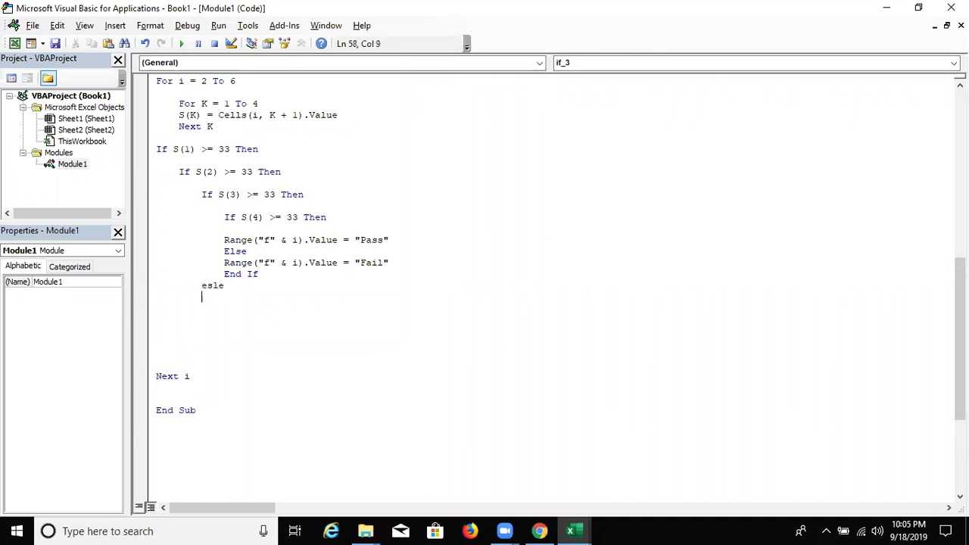
key(BackSpace)
key(BackSpace)
key(BackSpace)
key(BackSpace)
key(BackSpace)
text(lse)
key(Return)
key(ctrl+v)
key(BackSpace)
key(BackSpace)
key(BackSpace)
key(BackSpace)
key(BackSpace)
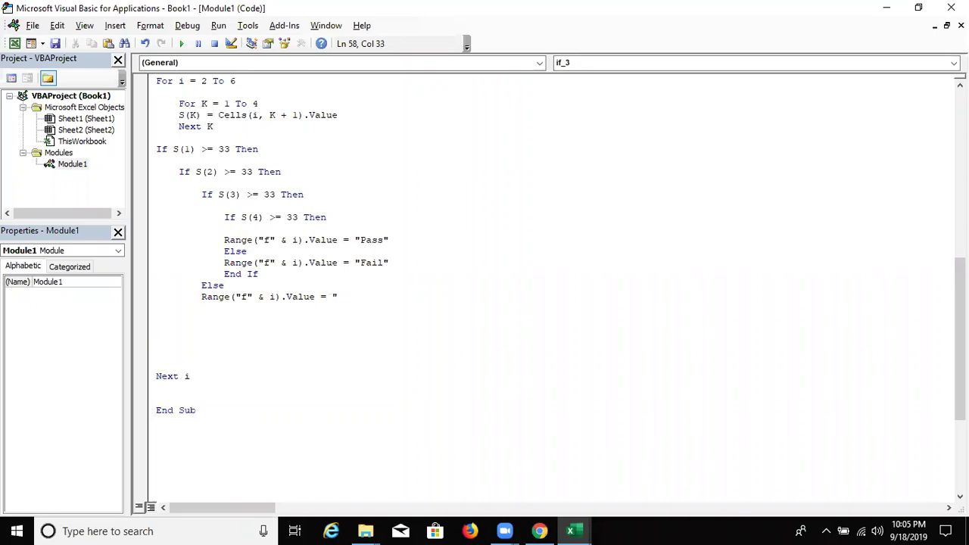
text(")
key(Left)
text(S3 )
text(Fail)
Change the first message to "S1 Fail" and close the S3 Fail branch with End If.
click(367, 262)
key(Left)
text(S1)
click(219, 309)
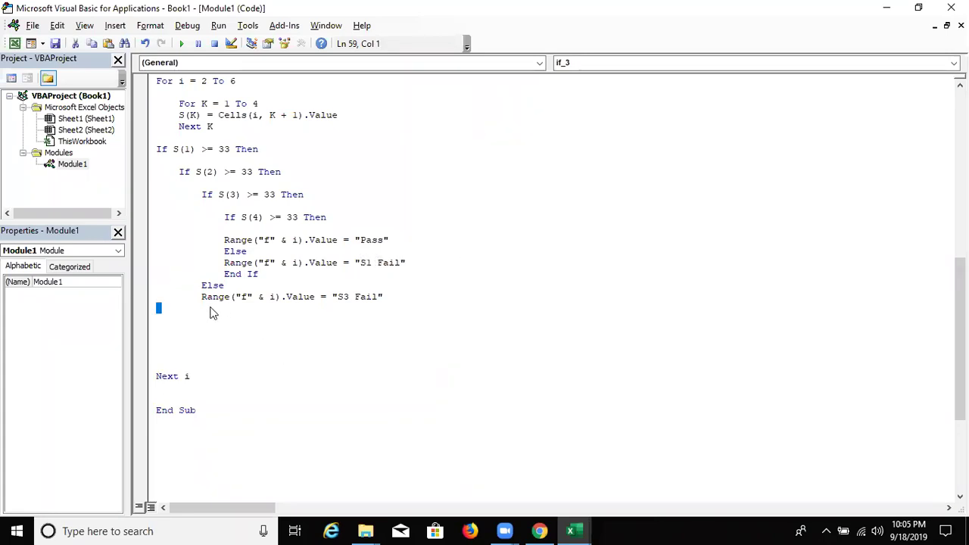
click(404, 301)
key(Return)
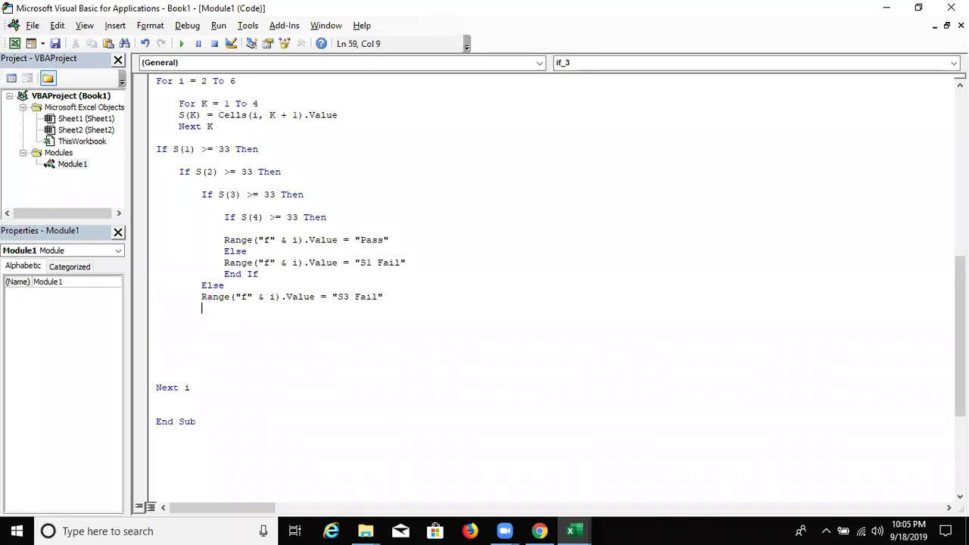
text(end if)
key(Return)
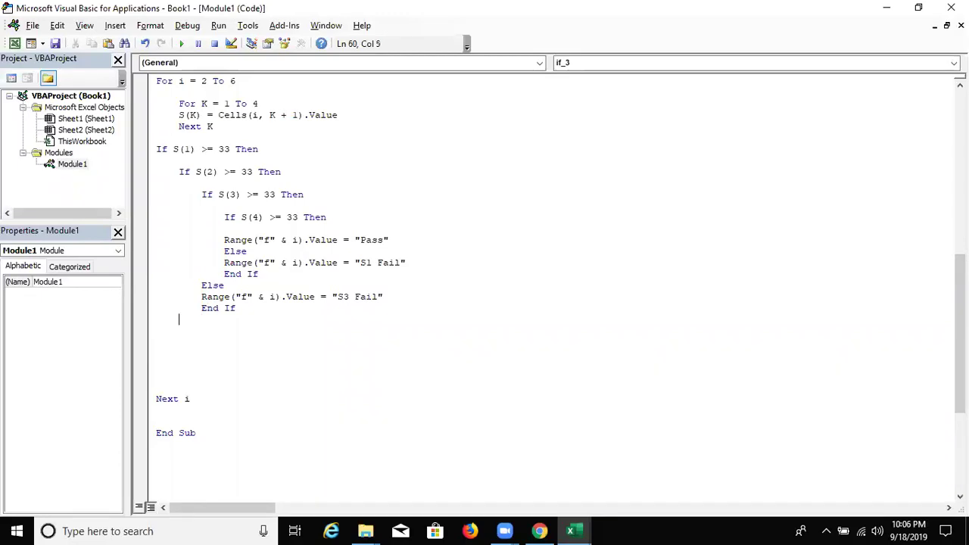
Give the S(2) check an Else writing "S2 Fail" to column F, closed with End If.
text(re)
key(BackSpace)
key(BackSpace)
text(Else)
key(Return)
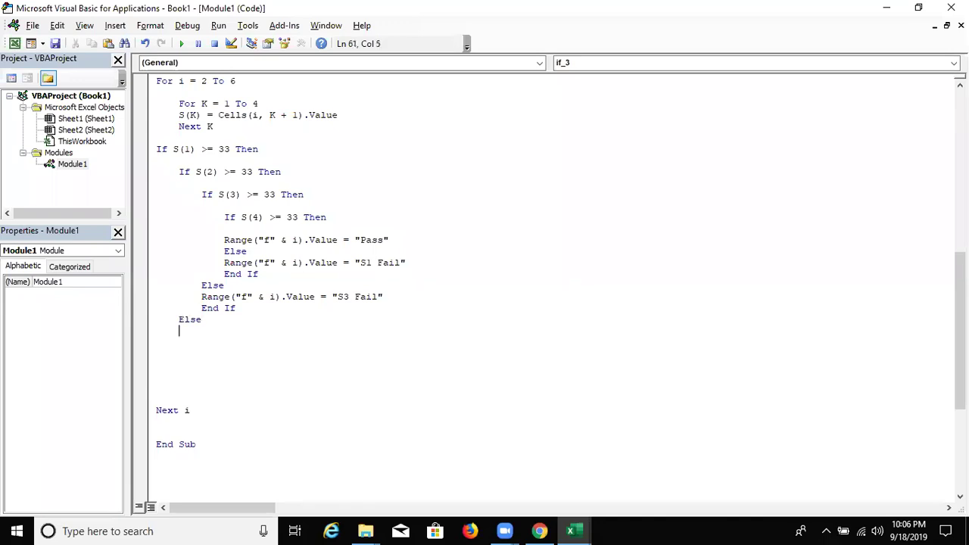
key(ctrl+v)
key(BackSpace)
key(BackSpace)
key(BackSpace)
key(BackSpace)
key(BackSpace)
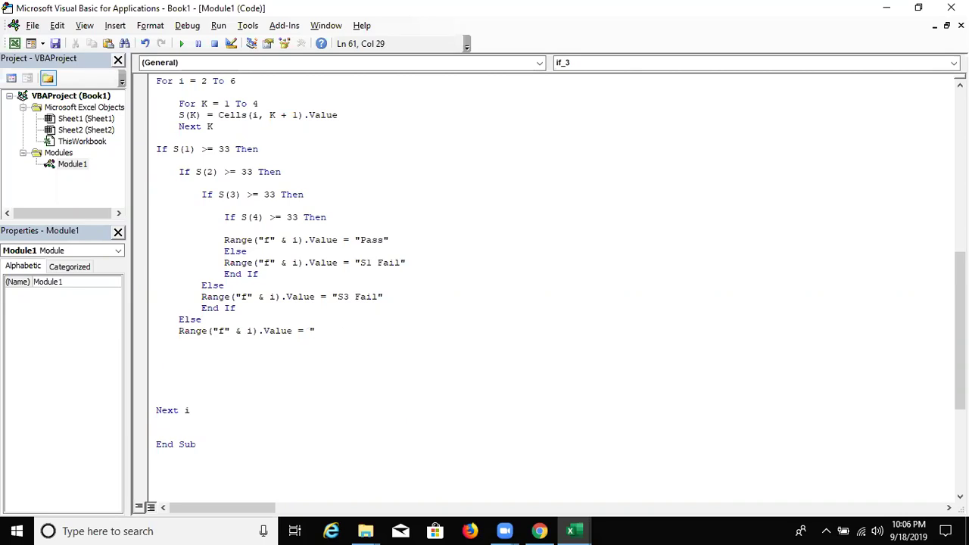
text(S2 )
text(Fail")
key(Return)
text(end if)
key(Return)
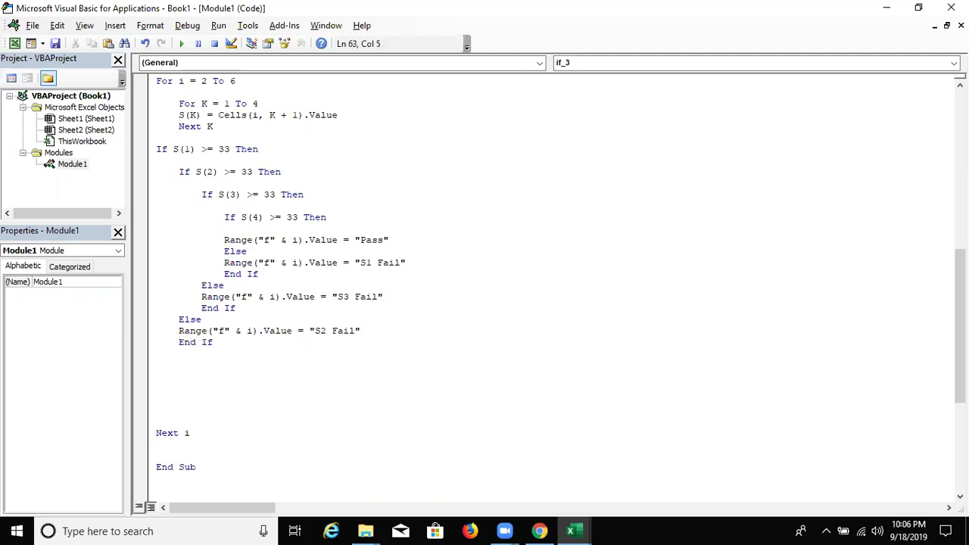
Add the outer Else writing "S1 Fail" in place of "Pass", closed with End If.
text(end)
key(Return)
key(BackSpace)
key(BackSpace)
key(BackSpace)
text(lse)
key(Return)
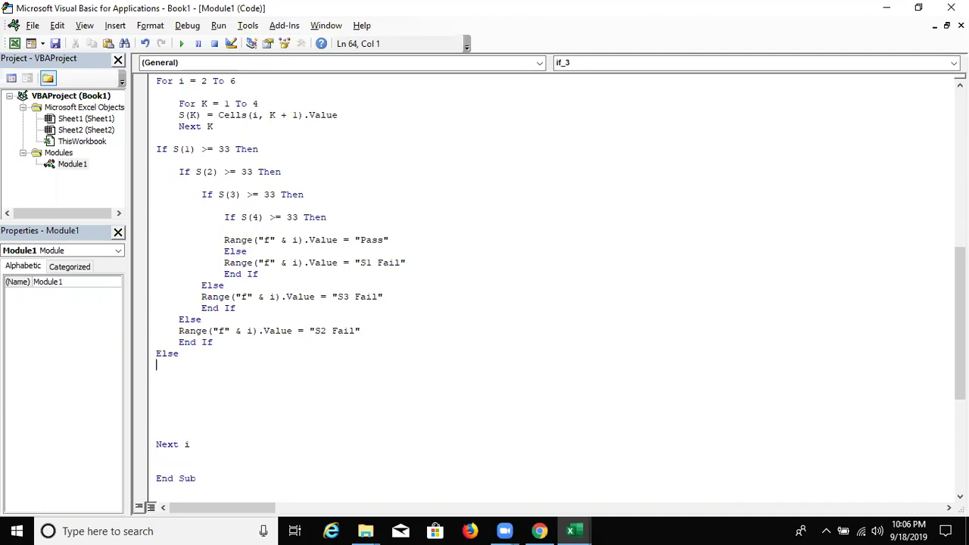
key(ctrl+v)
key(Left)
key(BackSpace)
key(BackSpace)
key(BackSpace)
key(BackSpace)
text(S1 Fail)
click(157, 387)
text(end if)
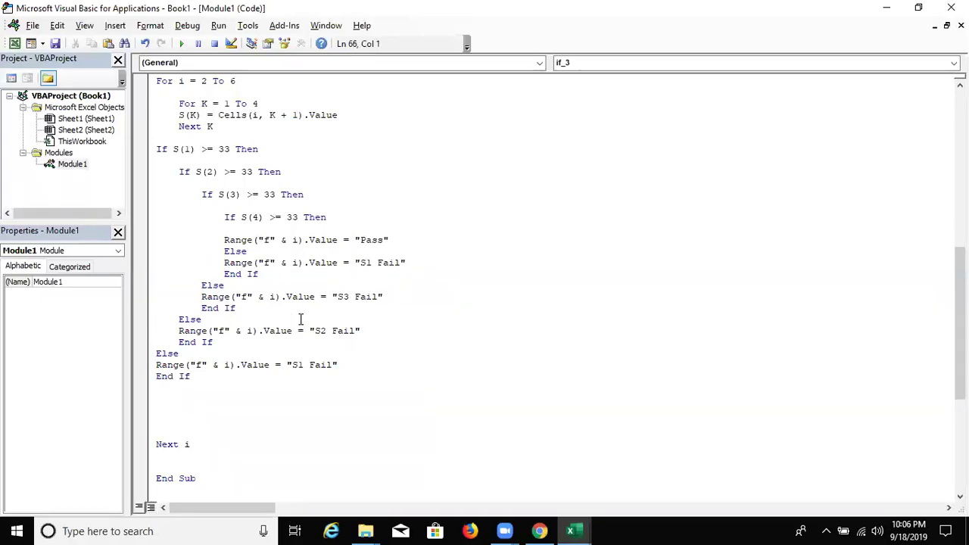
scroll(280, 310, up, 2)
scroll(257, 295, up, 9)
scroll(318, 242, up, 2)
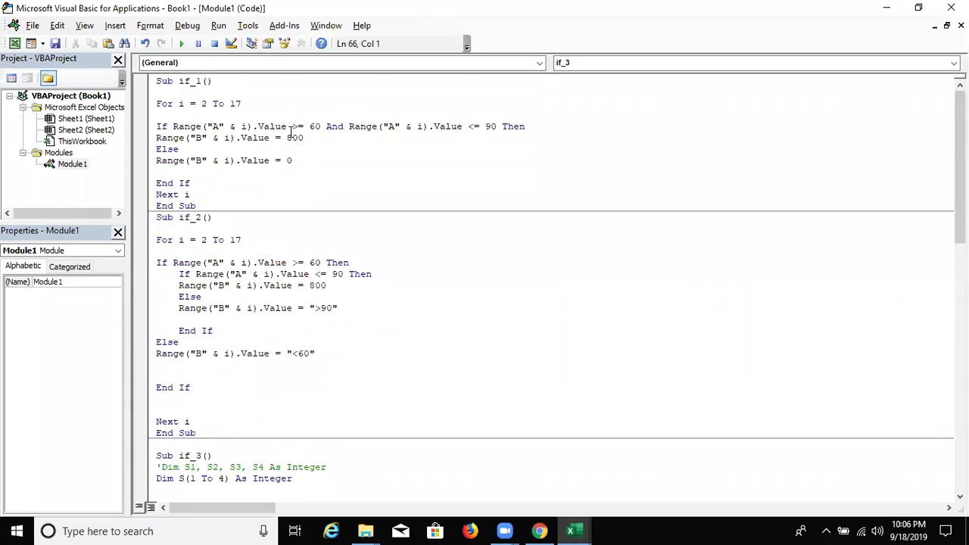
click(478, 126)
drag(479, 127, 392, 138)
click(324, 161)
shift+click(156, 160)
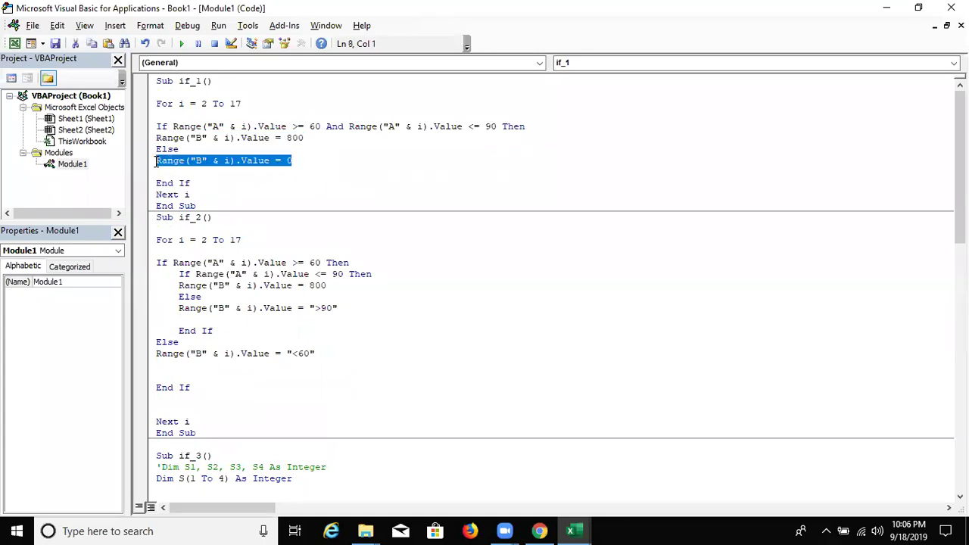
scroll(462, 275, down, 5)
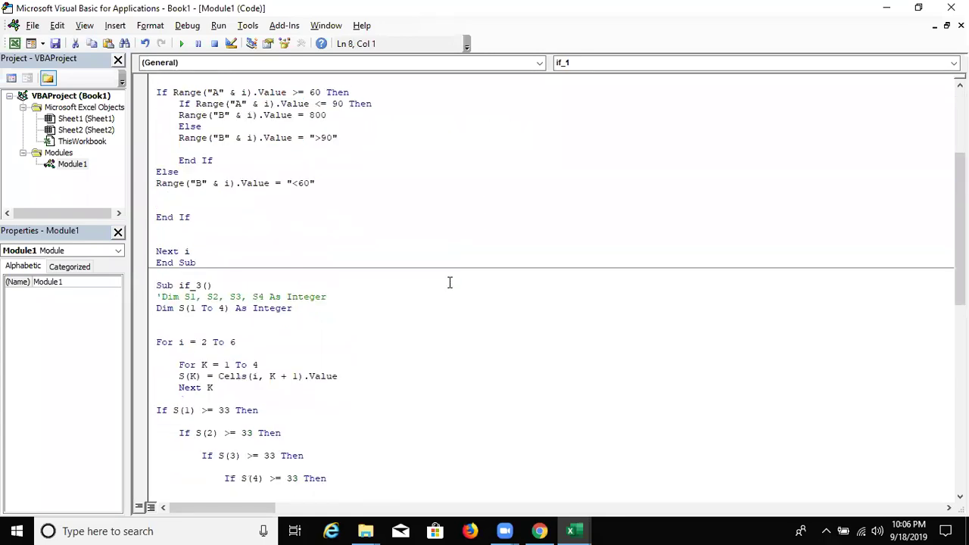
scroll(450, 280, down, 6)
click(408, 319)
click(398, 353)
click(366, 387)
click(341, 422)
click(209, 445)
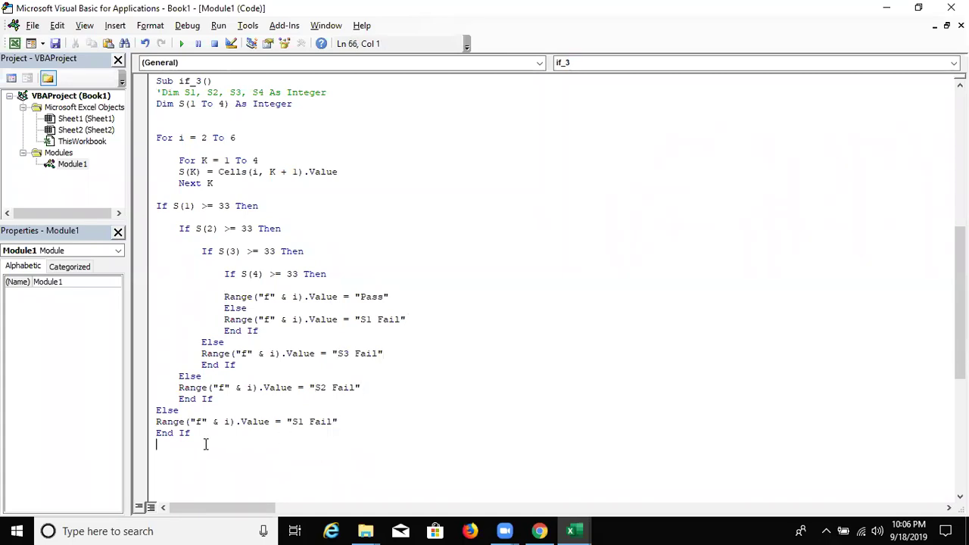
mouse_move(245, 432)
mouse_down()
mouse_move(242, 289)
mouse_move(163, 201)
mouse_up()
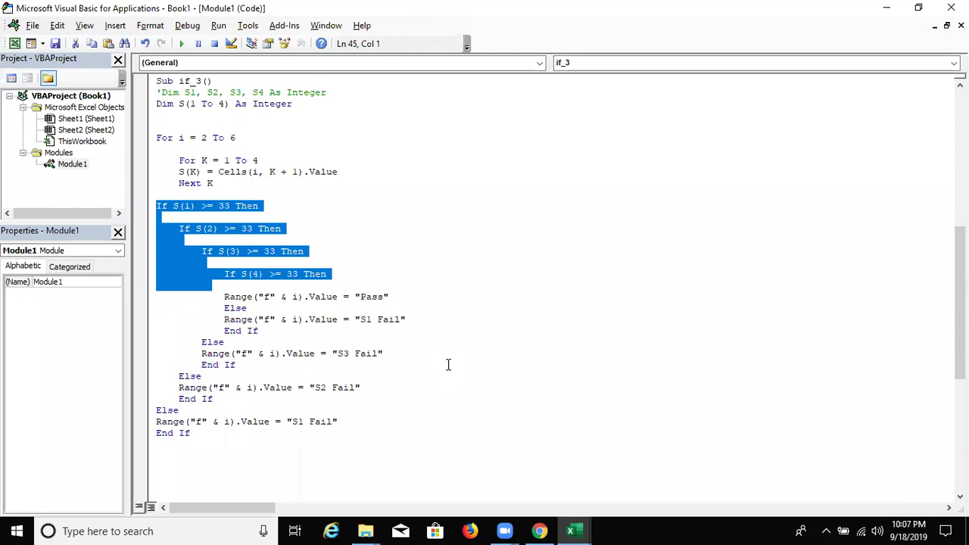
scroll(331, 424, down, 3)
scroll(300, 420, down, 2)
scroll(301, 414, up, 2)
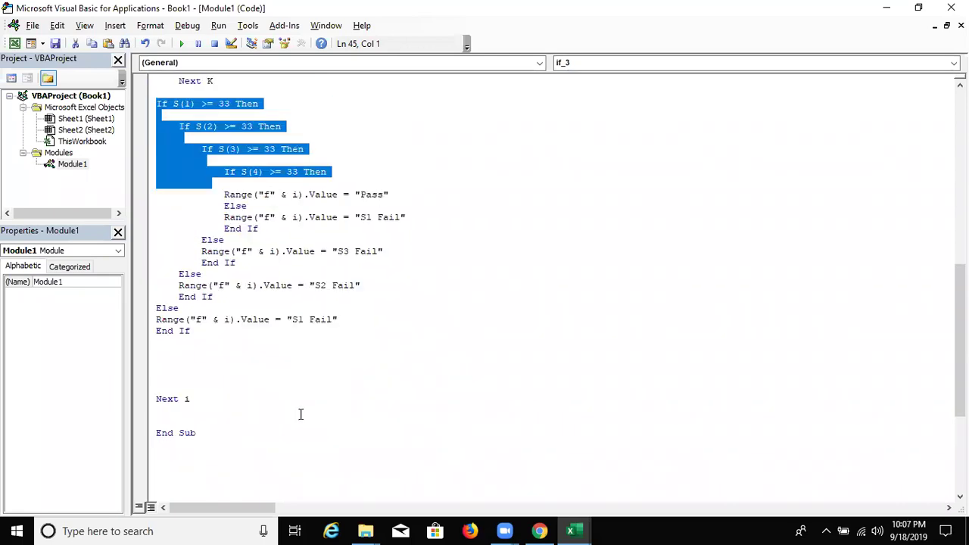
scroll(381, 307, up, 3)
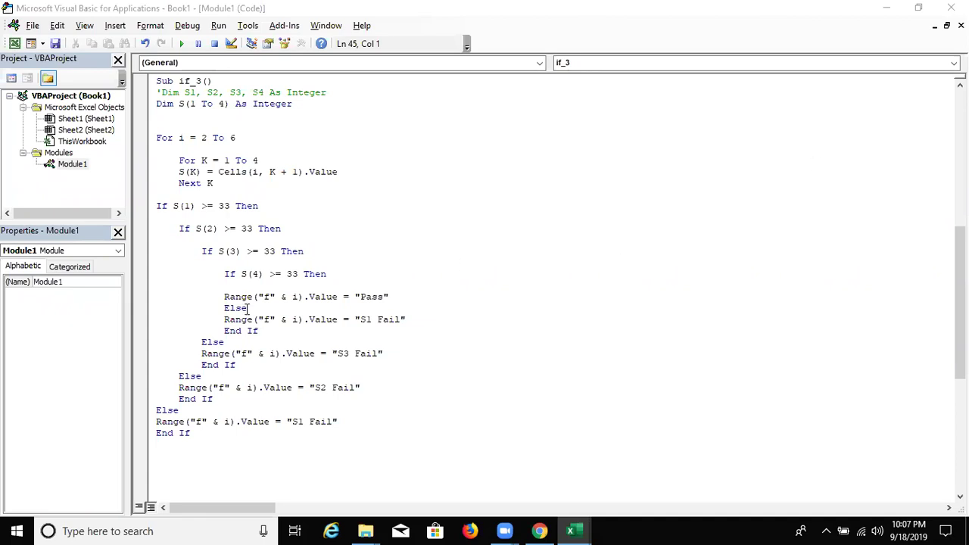
key(shift+Down)
key(shift+Down)
key(shift+Down)
click(196, 228)
click(213, 251)
click(230, 268)
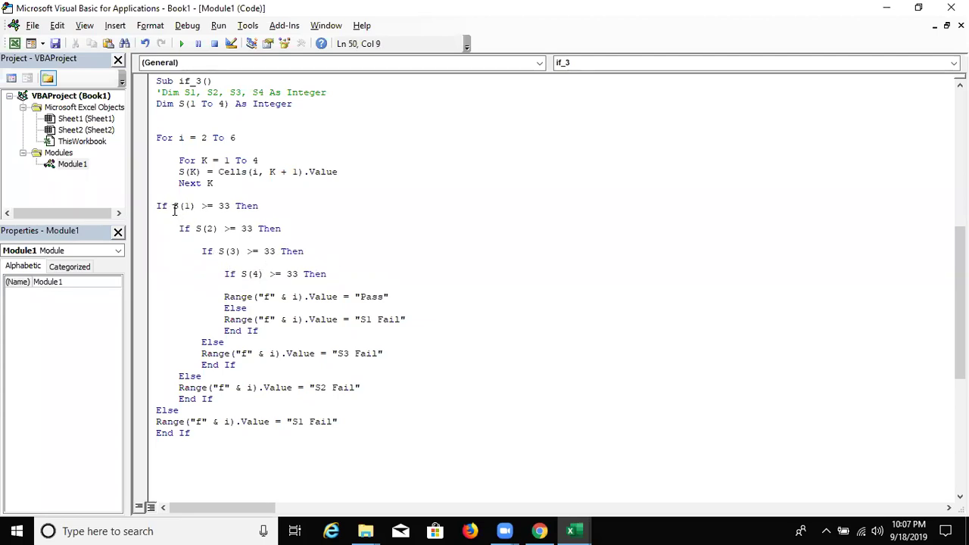
scroll(173, 210, up, 3)
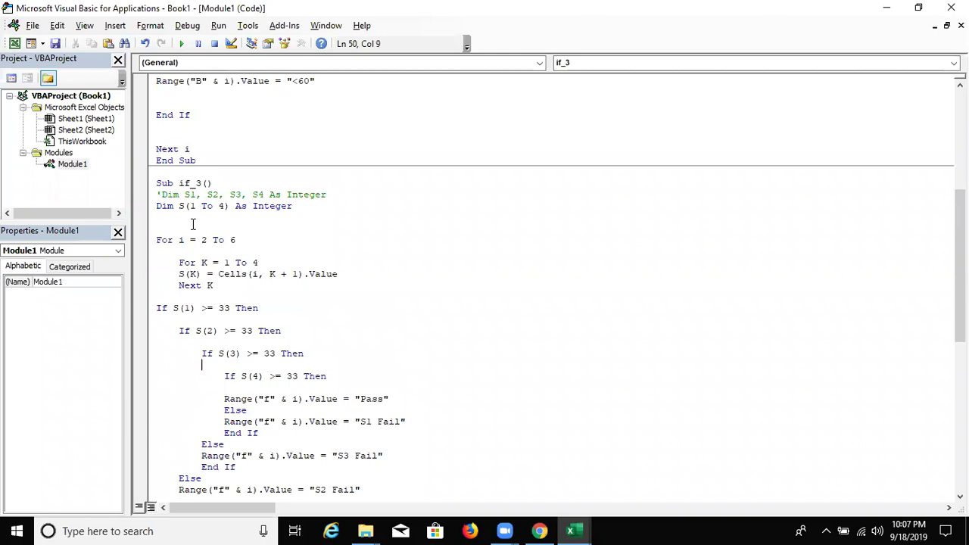
scroll(209, 256, down, 3)
scroll(197, 251, up, 1)
scroll(195, 250, up, 1)
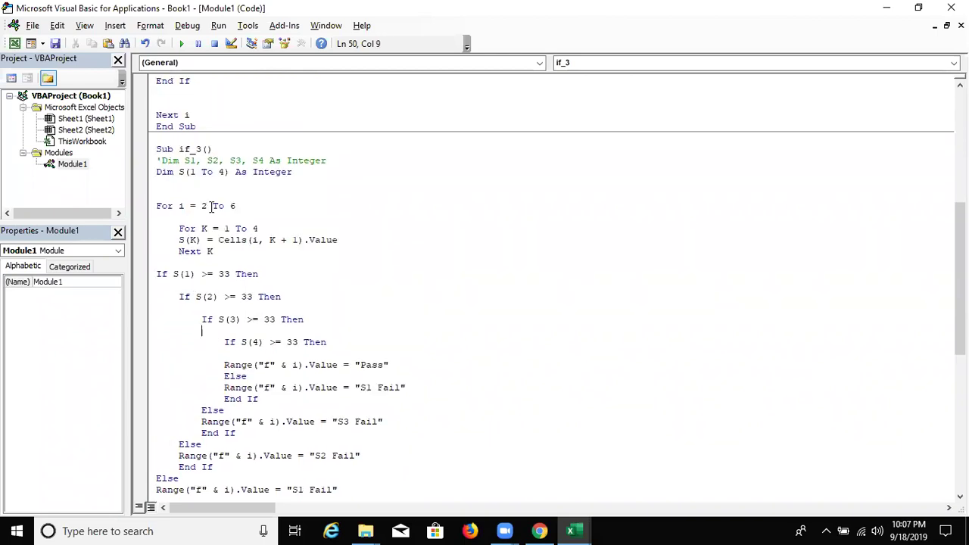
click(150, 172)
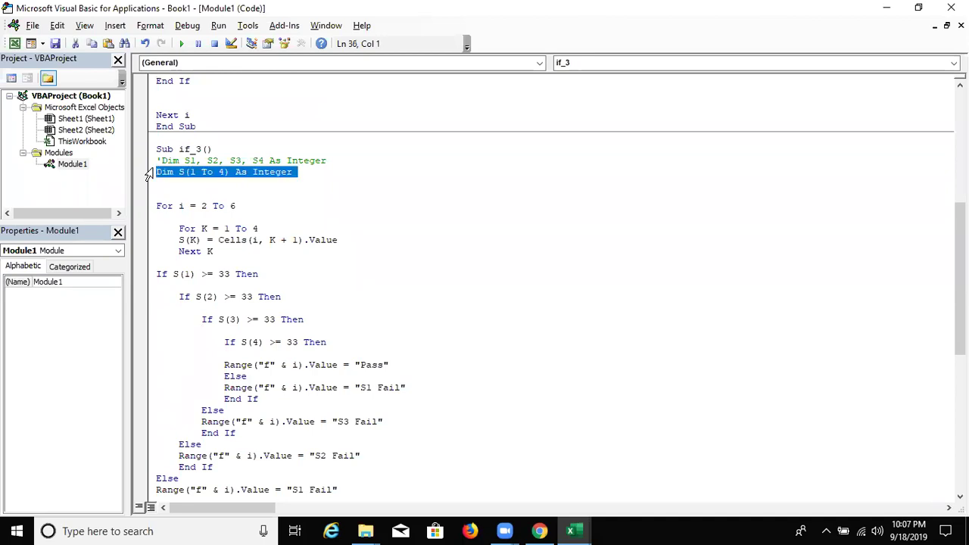
click(185, 173)
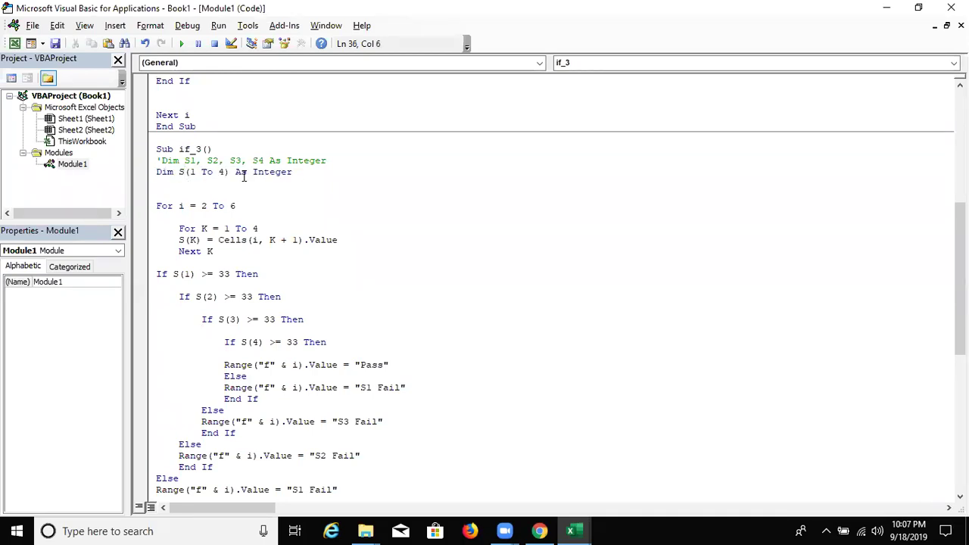
double_click(248, 173)
double_click(257, 172)
click(202, 194)
drag(203, 174, 225, 174)
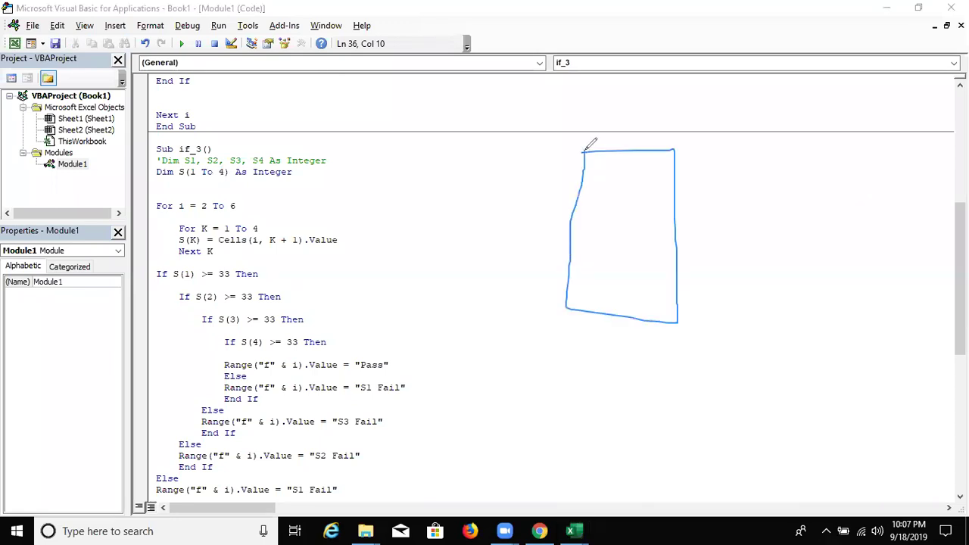
drag(582, 187, 674, 188)
drag(564, 225, 668, 222)
drag(569, 257, 668, 257)
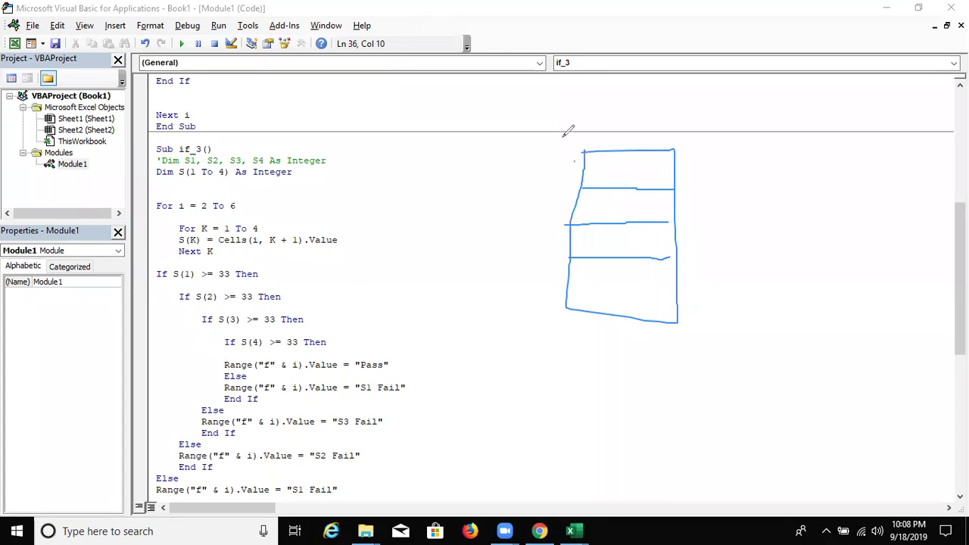
drag(569, 130, 565, 152)
mouse_move(570, 165)
mouse_down()
mouse_move(542, 257)
mouse_move(564, 264)
mouse_move(564, 305)
mouse_up()
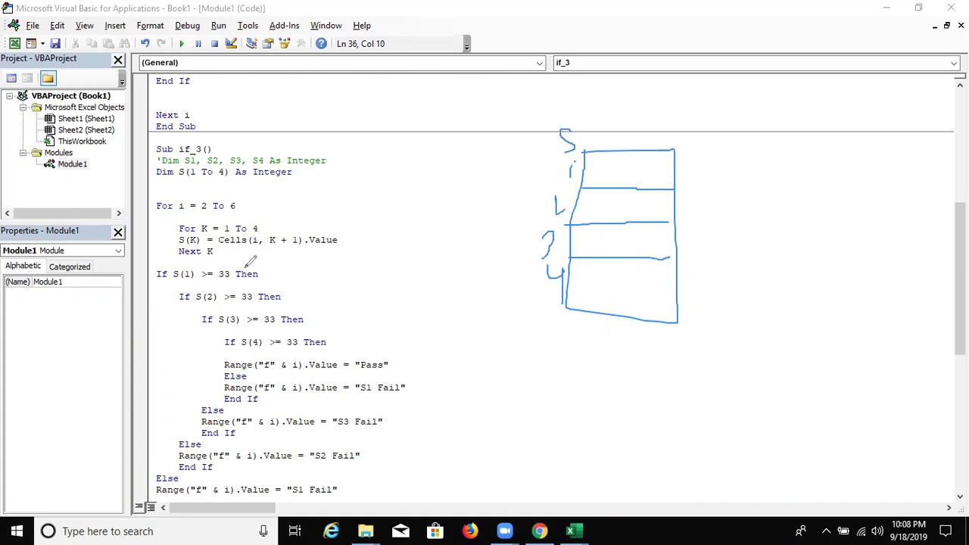
key(alt+Tab)
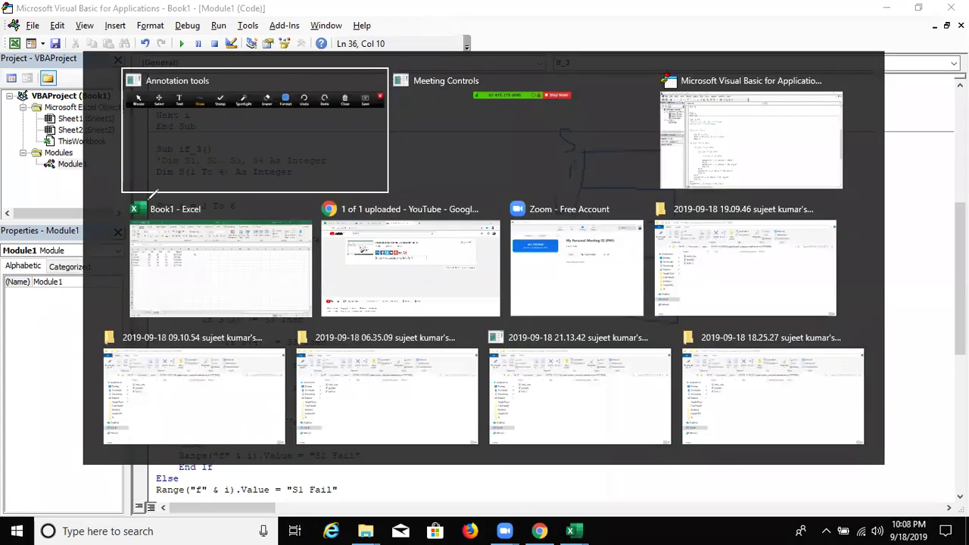
key(alt+Tab)
key(alt+Tab)
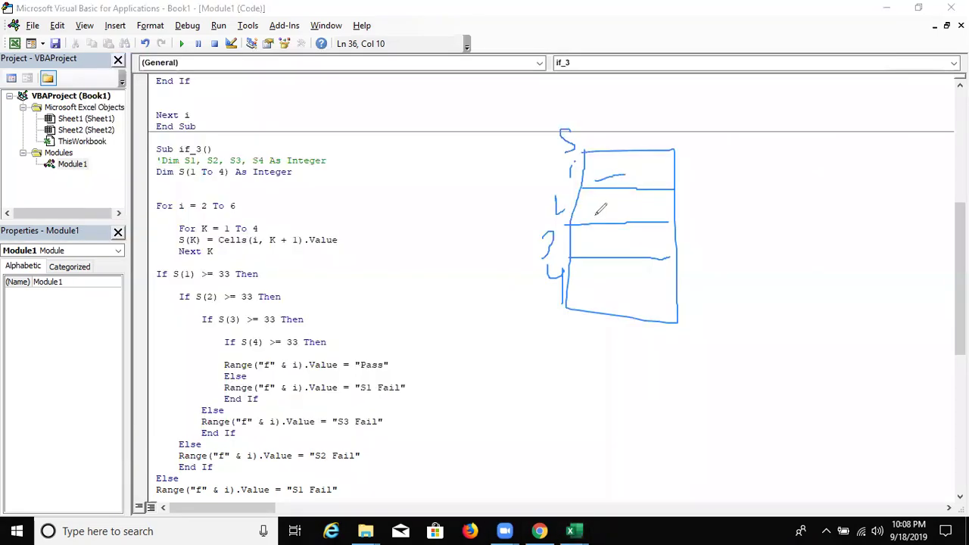
drag(585, 213, 617, 203)
drag(582, 244, 611, 238)
drag(589, 289, 614, 281)
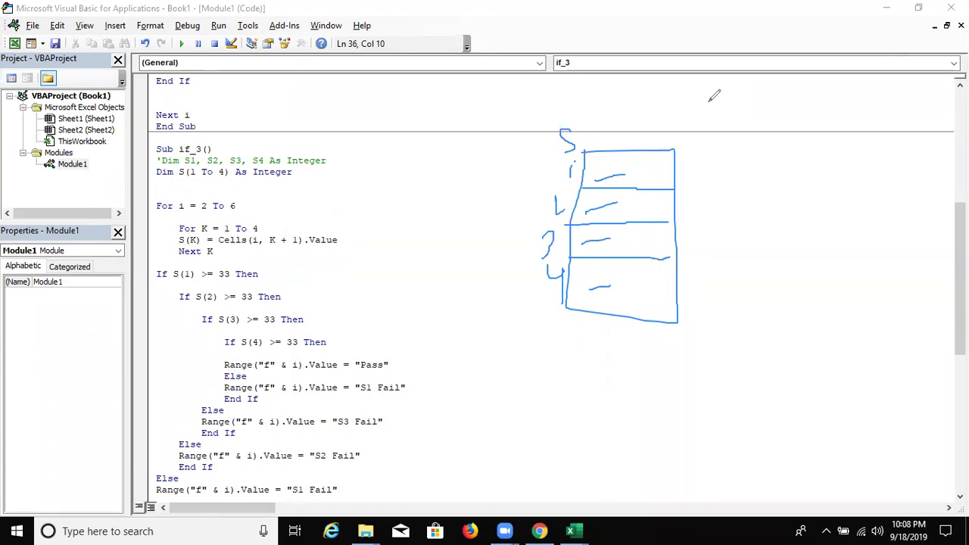
key(e)
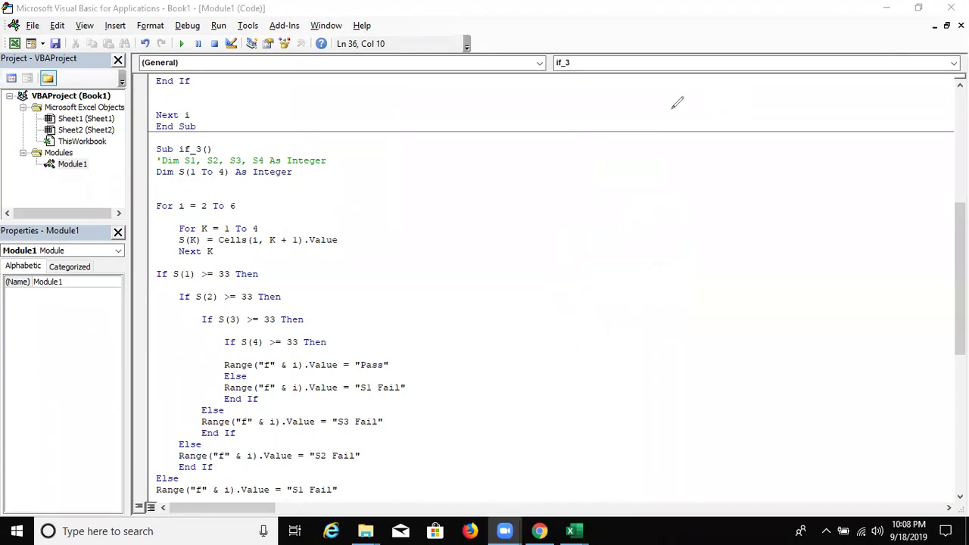
Walk through if_3's nested If S(1) to S(4) >= 33 conditions.
click(173, 274)
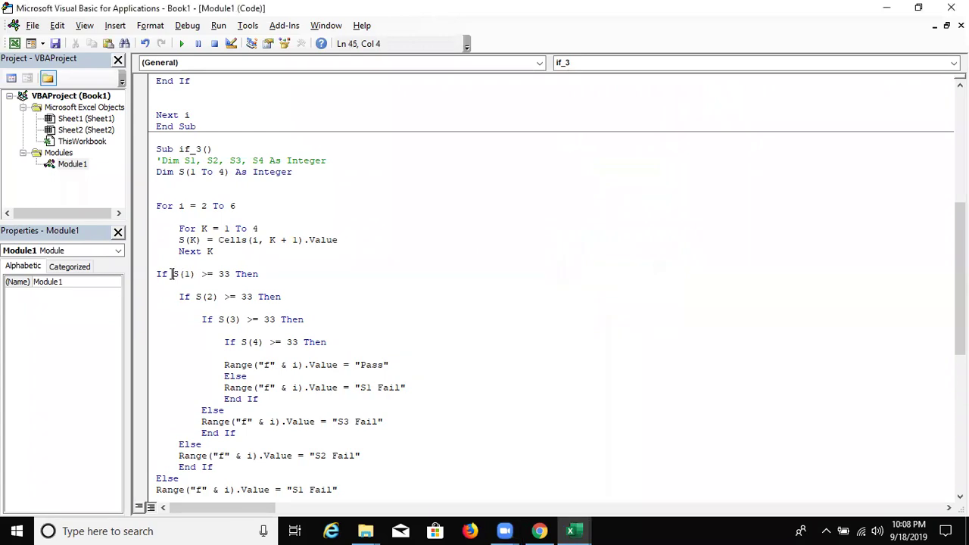
drag(173, 274, 199, 274)
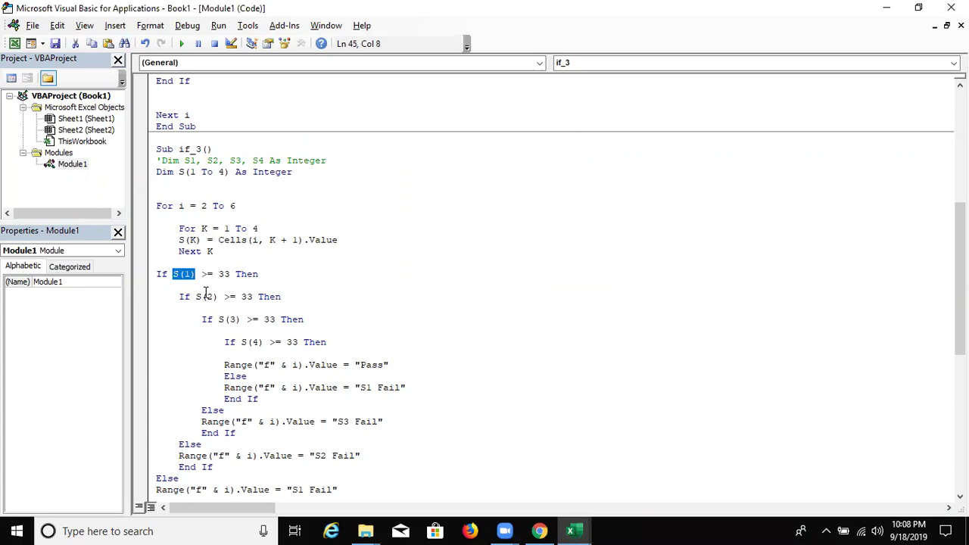
drag(202, 275, 230, 273)
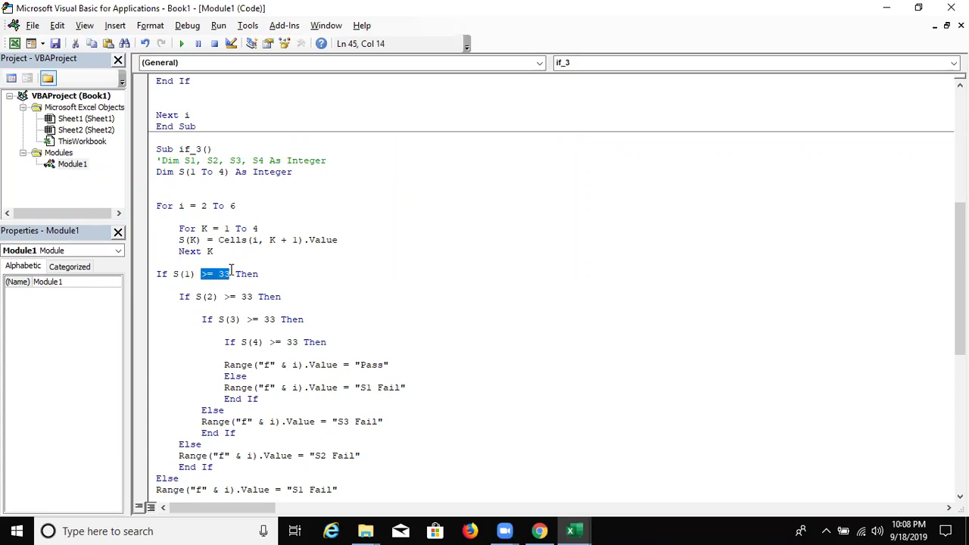
click(199, 304)
drag(196, 297, 219, 296)
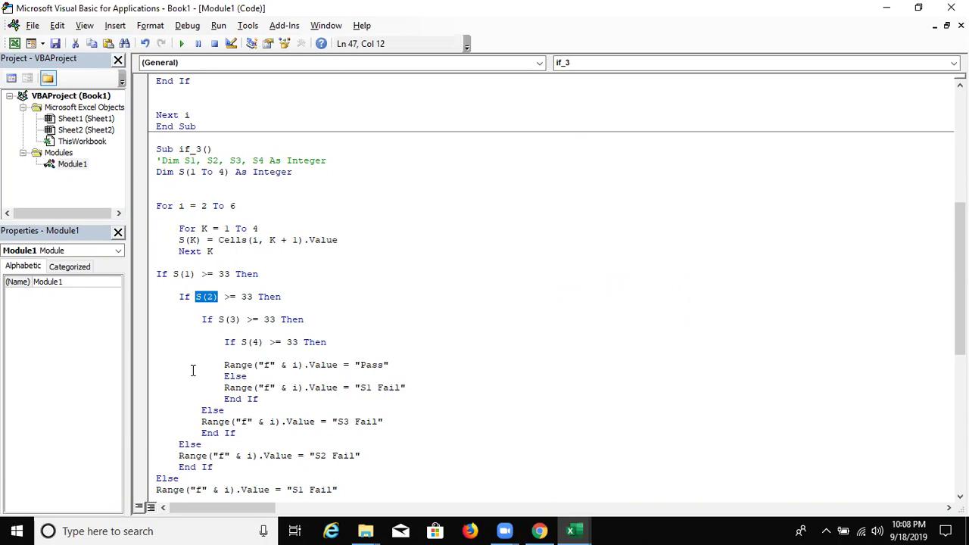
drag(196, 320, 304, 319)
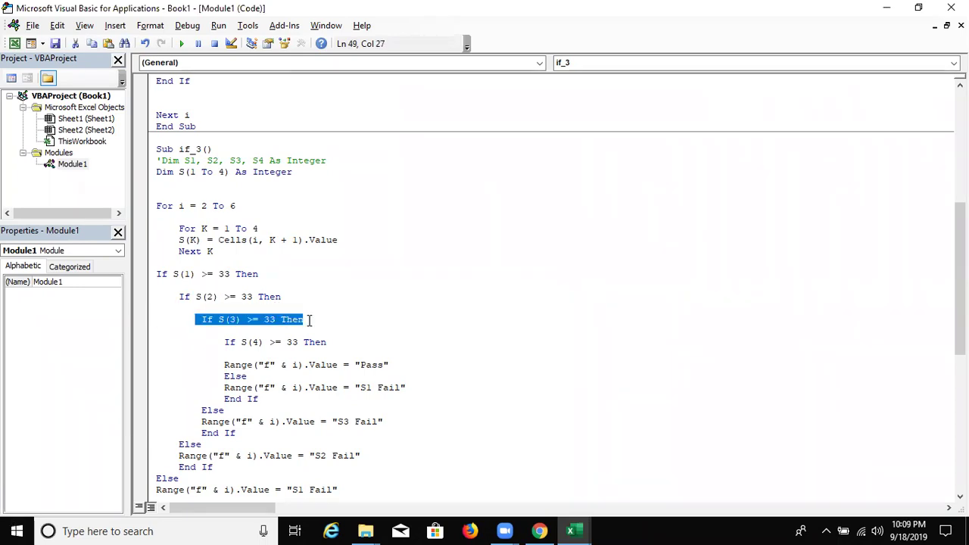
drag(224, 342, 328, 344)
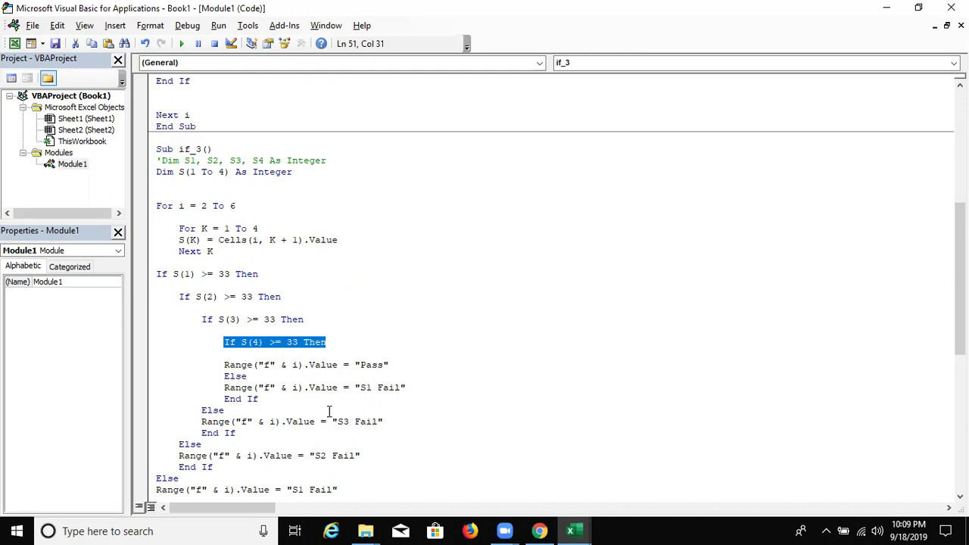
Point out the Pass assignment, then delete the 1 from the innermost "S1 Fail" message.
click(259, 374)
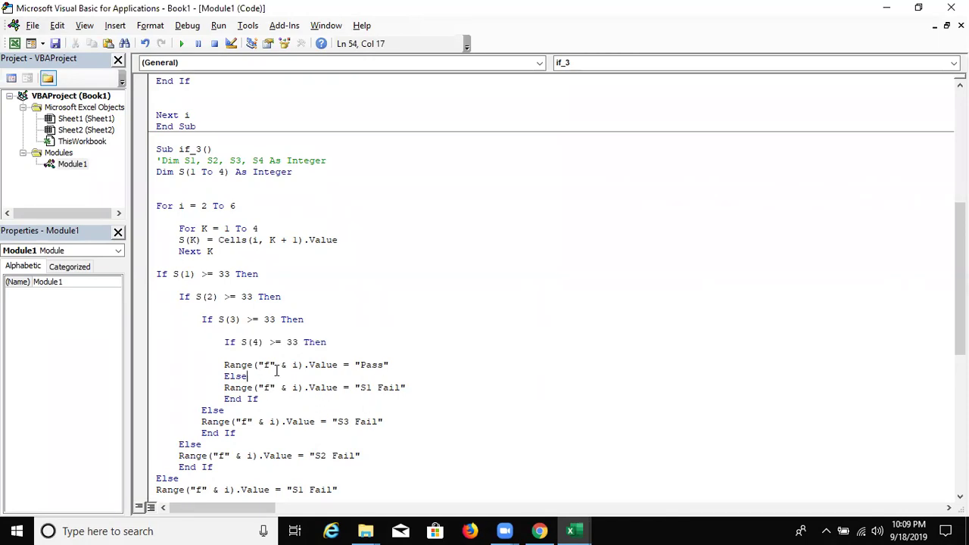
drag(388, 365, 263, 365)
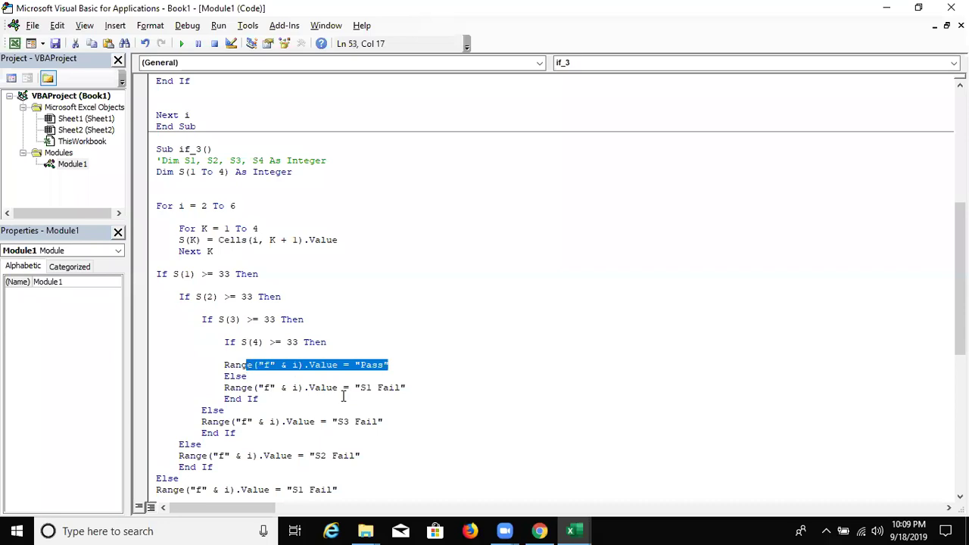
click(385, 388)
key(BackSpace)
Finish the message as "S4 Fail", then review the S(3) and S(2) checks and their failure lines.
text(4)
click(338, 444)
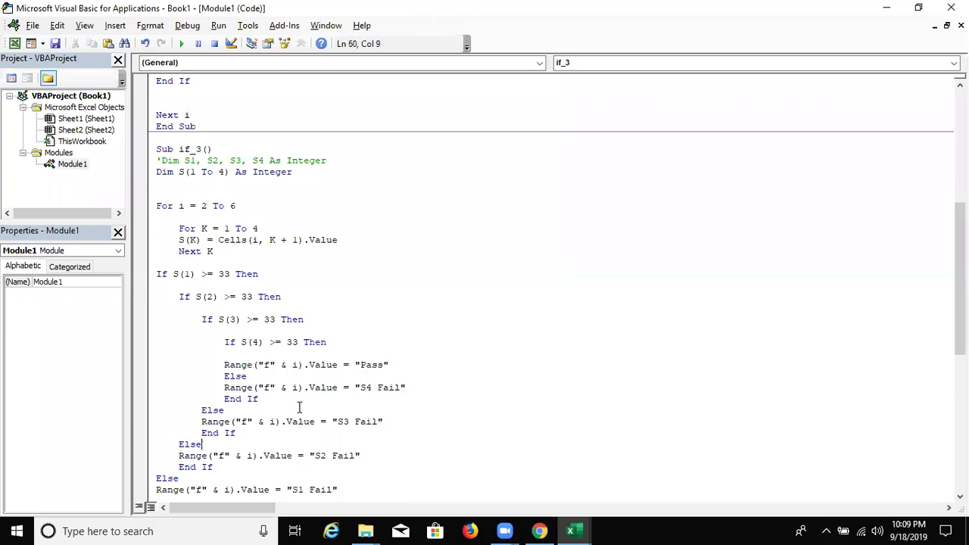
click(339, 421)
drag(201, 320, 303, 319)
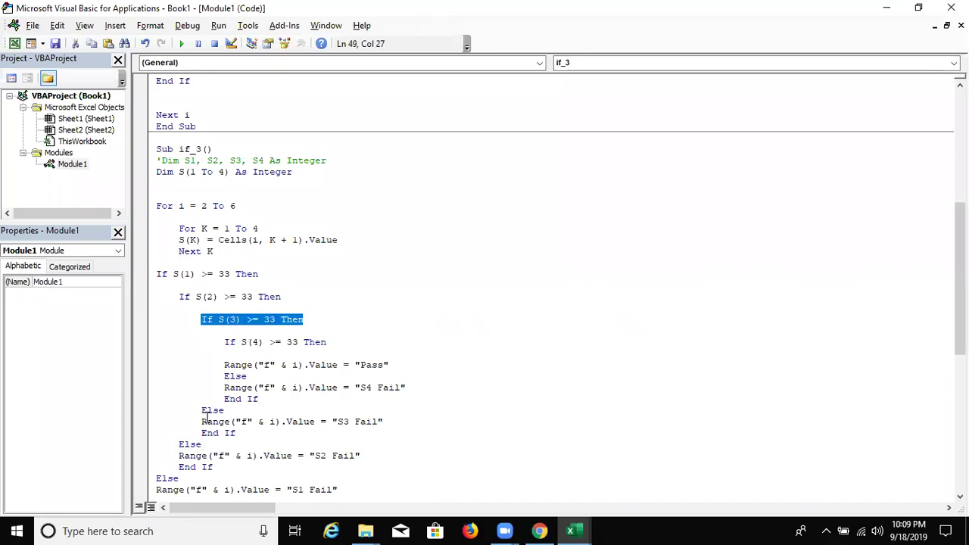
click(179, 297)
drag(184, 300, 292, 303)
mouse_move(179, 455)
mouse_down()
mouse_move(287, 464)
mouse_move(352, 449)
mouse_up()
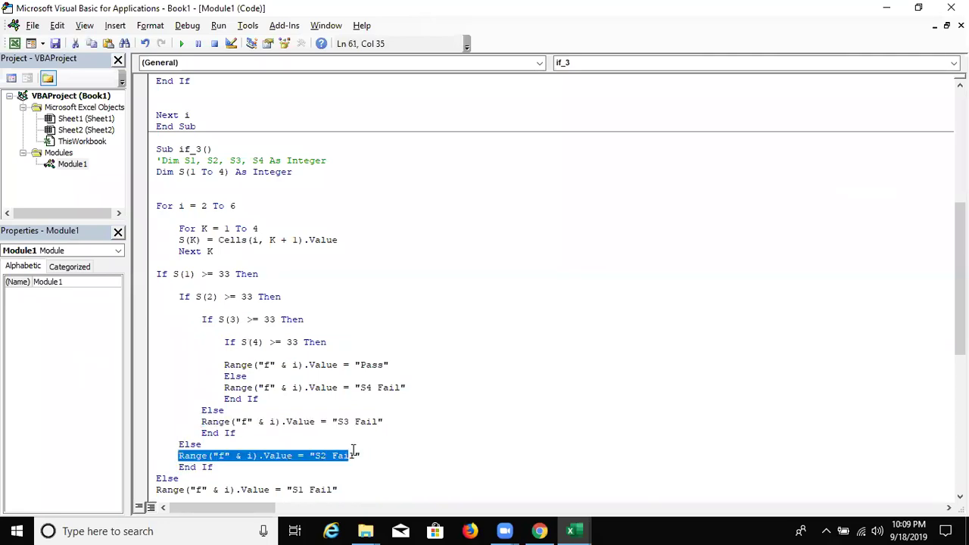
click(159, 286)
drag(157, 489, 333, 490)
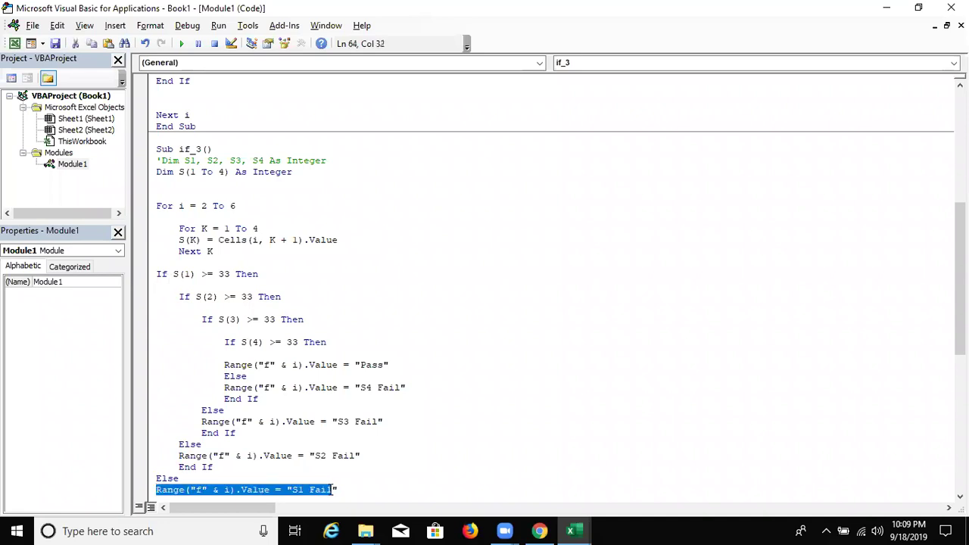
Delete the extra blank line between End If and Next i in if_3.
scroll(340, 495, down, 4)
scroll(333, 495, down, 2)
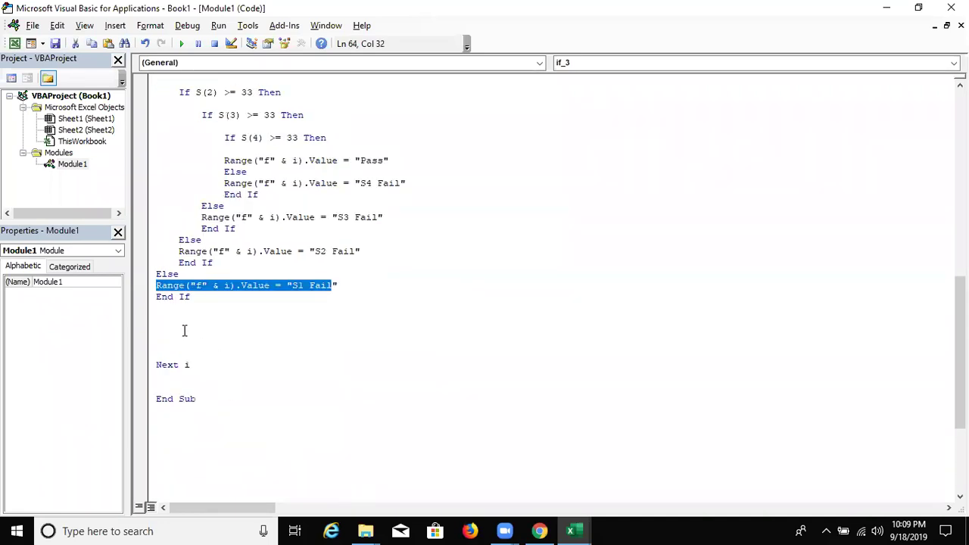
click(169, 312)
key(Delete)
key(Delete)
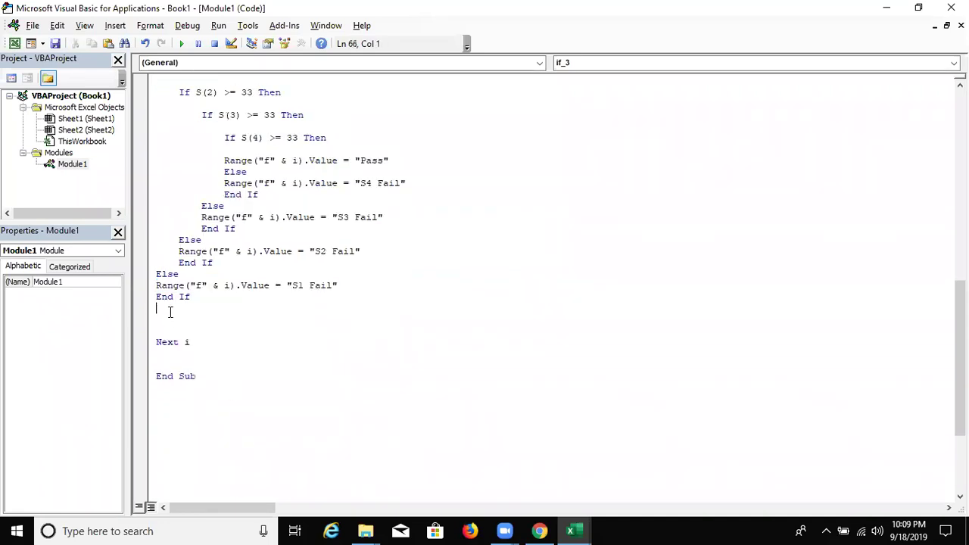
click(199, 410)
Switch to the Excel workbook and show Sheet1's Sales data.
key(alt+Tab)
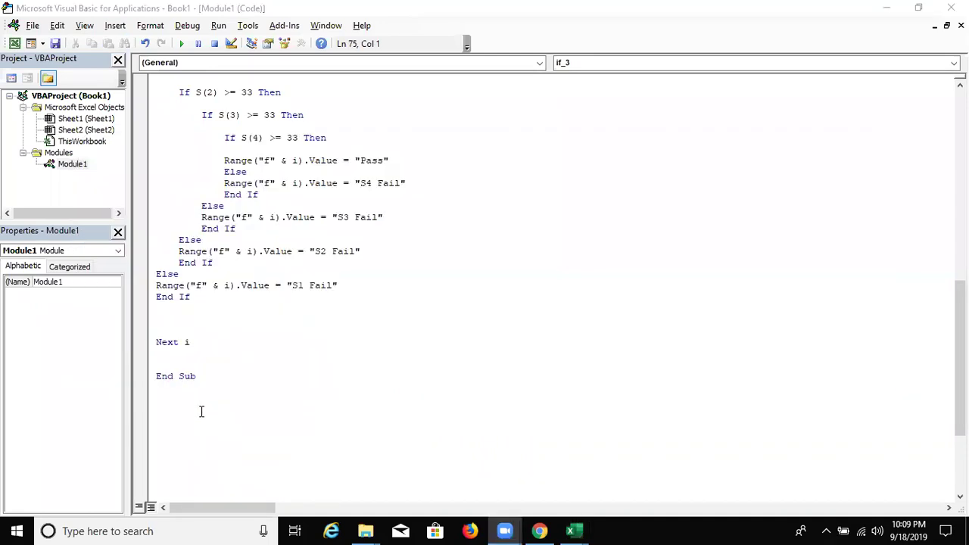
key(alt+Tab)
key(alt+Tab)
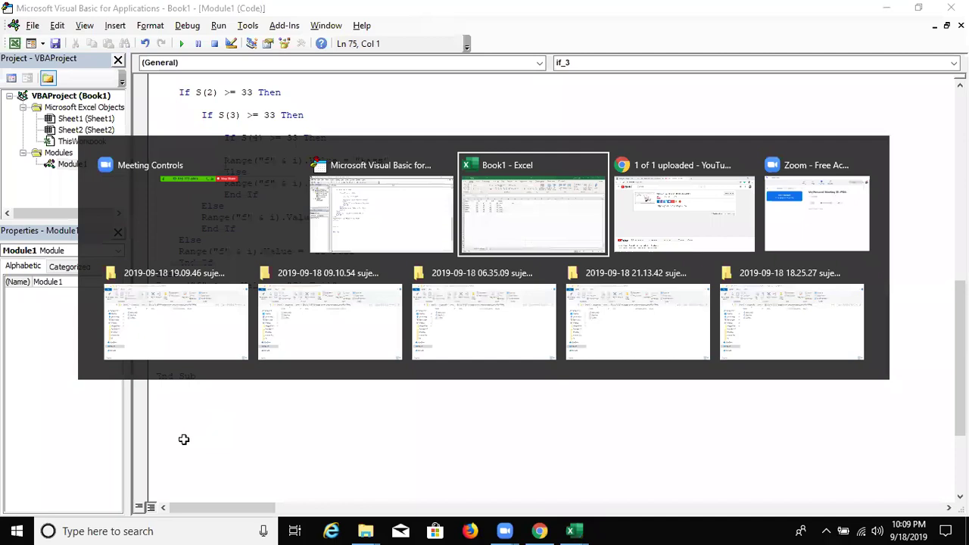
click(188, 493)
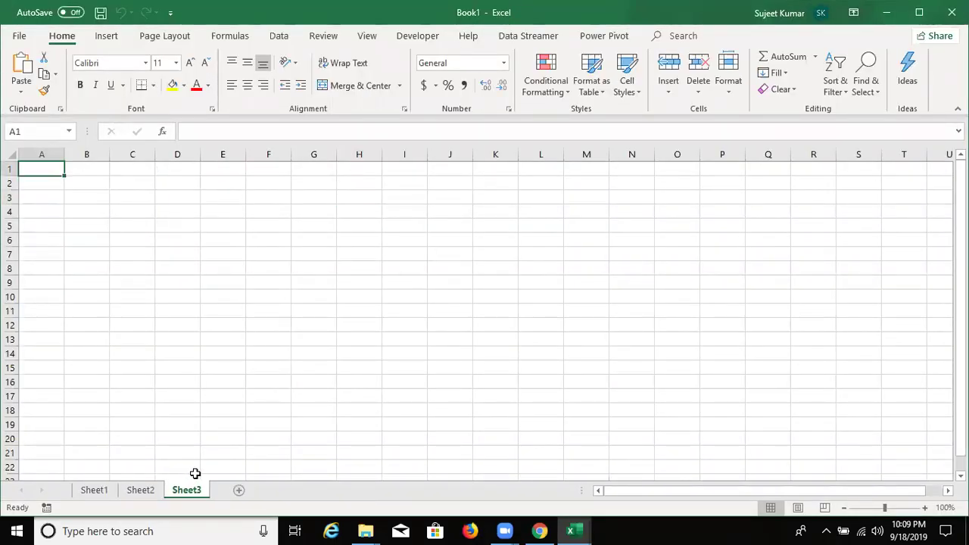
click(93, 489)
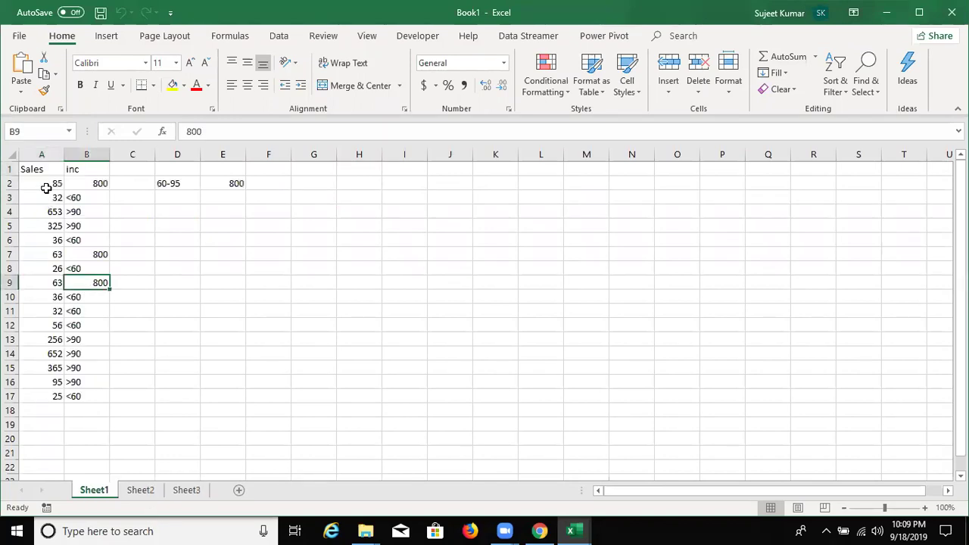
Copy the Sales column A1:A17 from Sheet1 into Sheet3.
drag(39, 170, 47, 392)
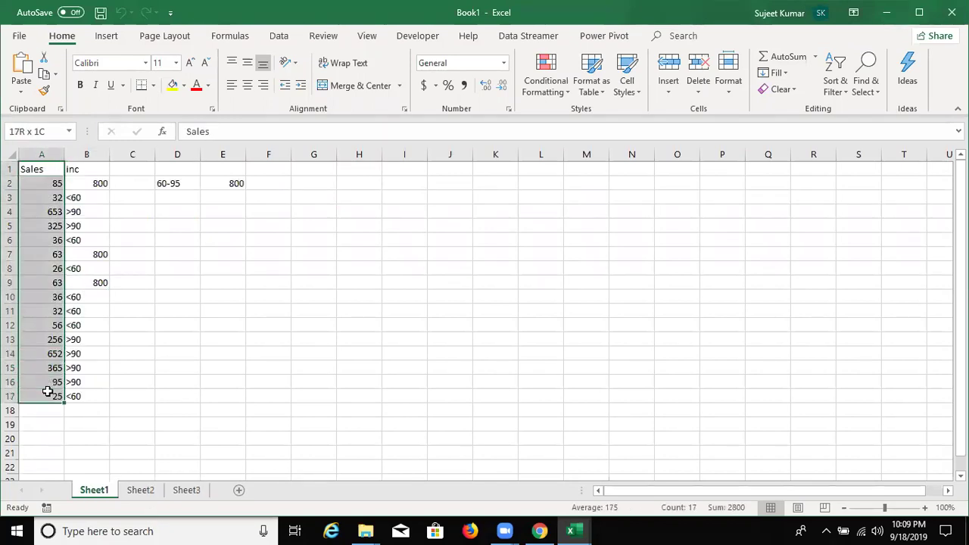
key(ctrl+c)
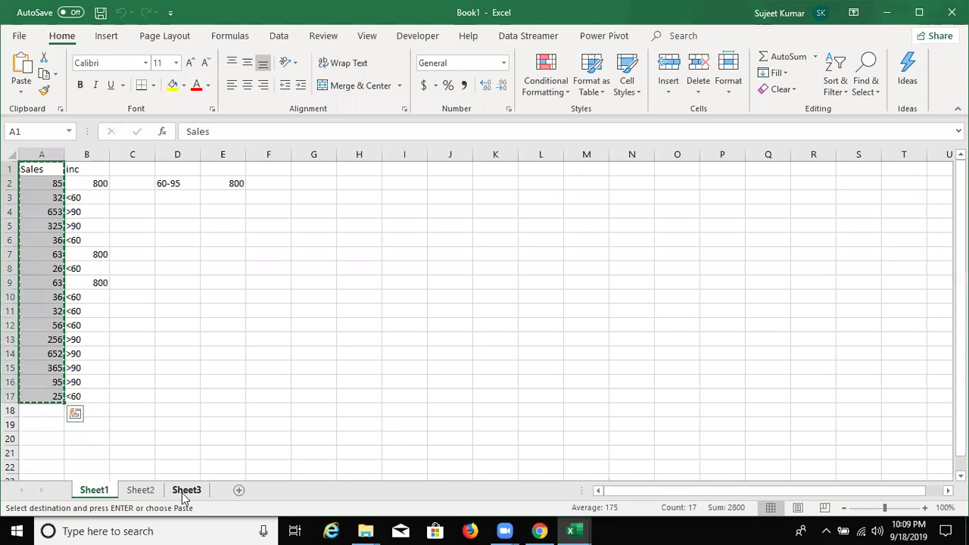
click(181, 491)
key(ctrl+v)
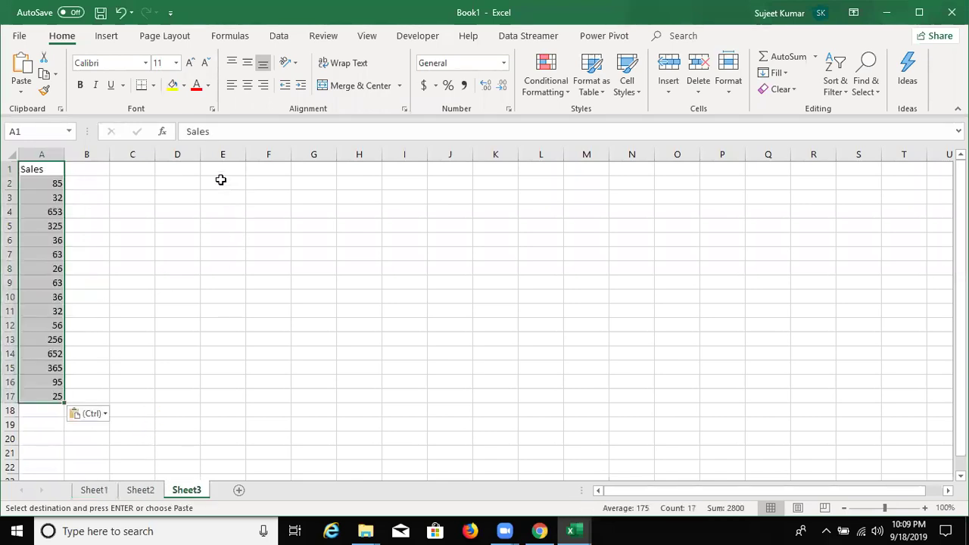
Enter slabs 0-40 with incentive 500 and 41-80 with 1000 in E2:F3.
click(220, 180)
text(0-40)
click(264, 180)
text(5000)
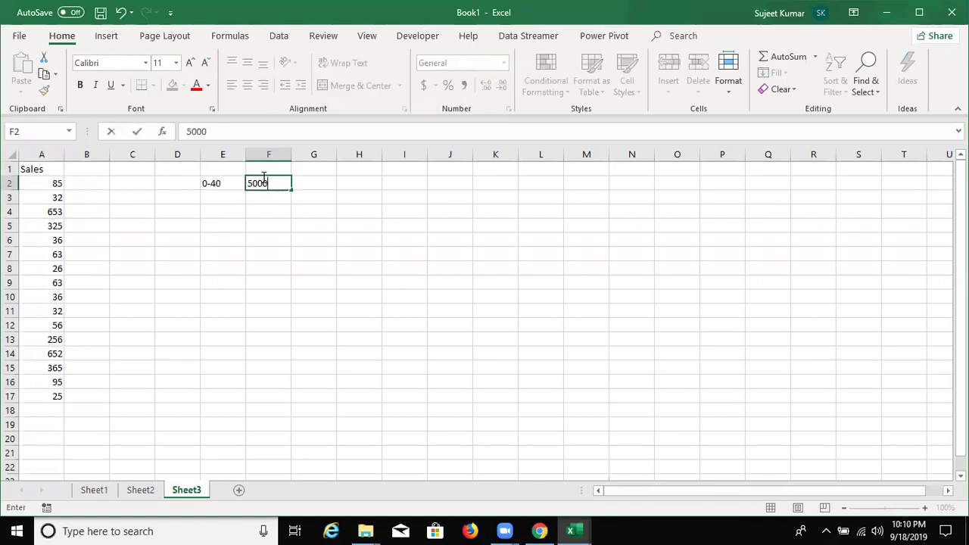
key(BackSpace)
key(Return)
key(Left)
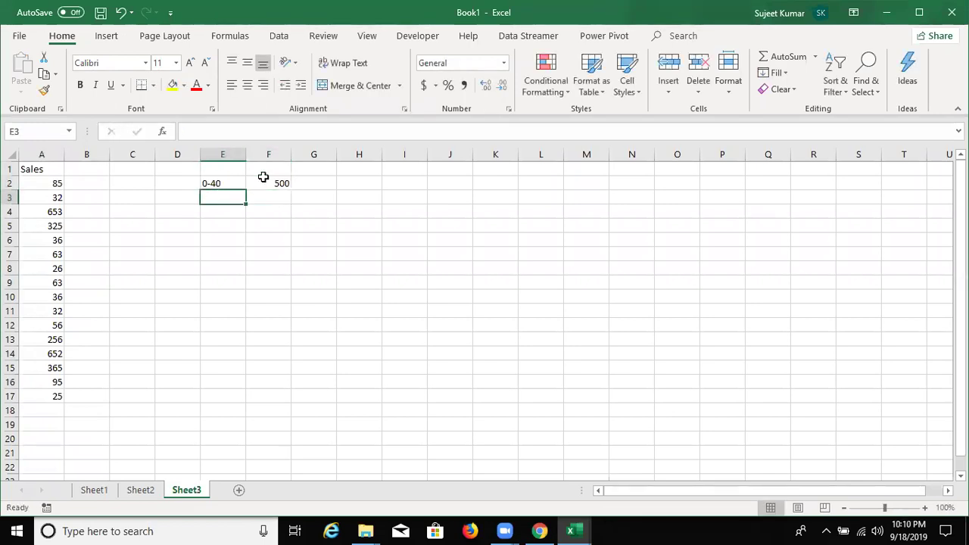
text(41-6)
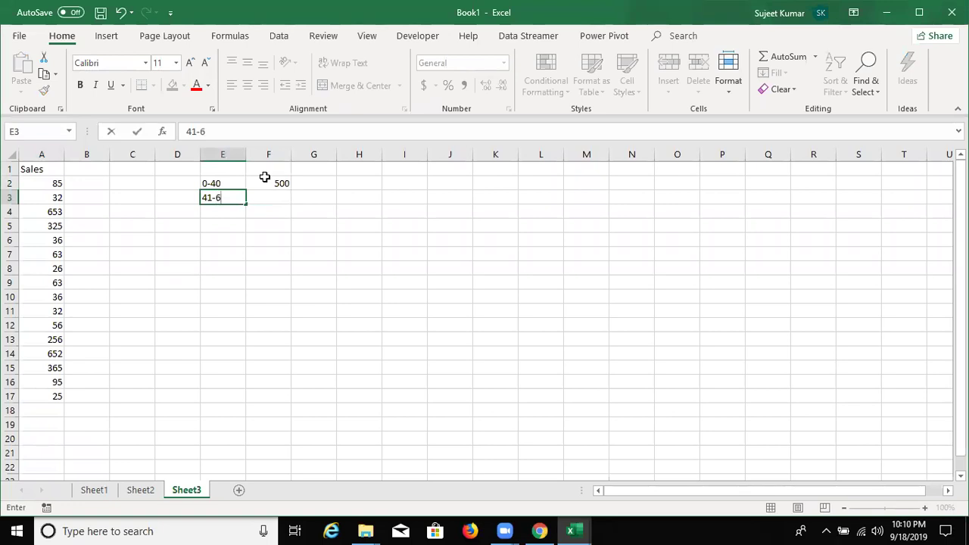
key(BackSpace)
text(80)
key(Tab)
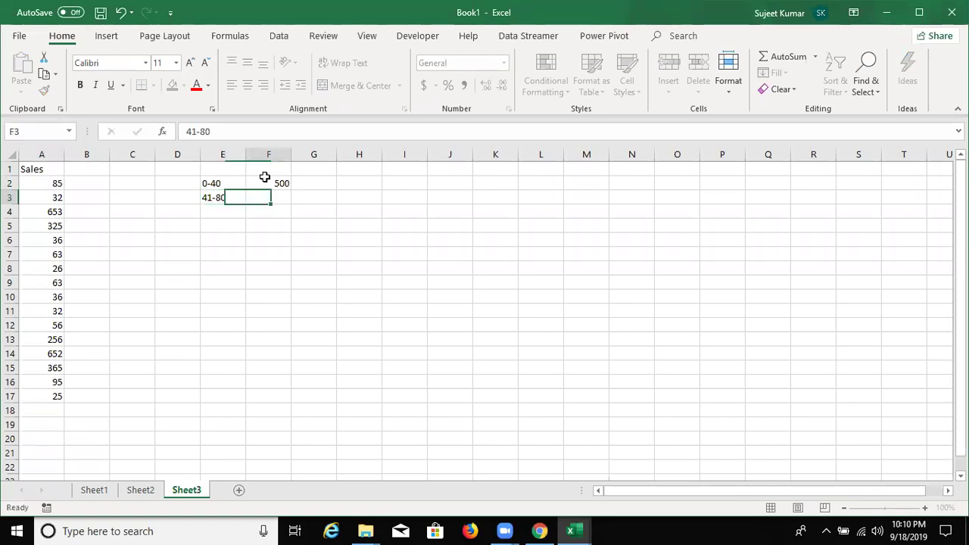
text(1000)
key(Return)
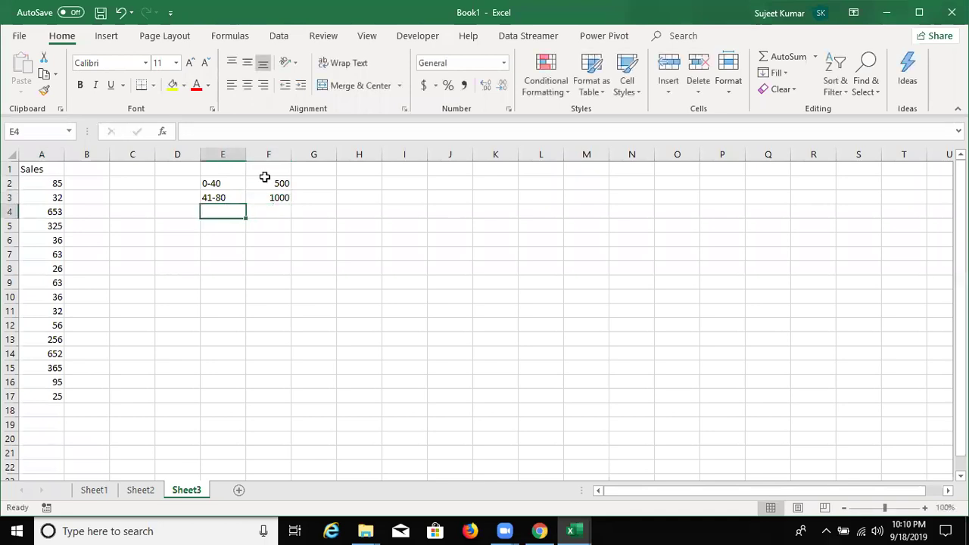
Enter slabs 81-100 with 2000 and >100 with 5000 in E4:F5.
text(81-100)
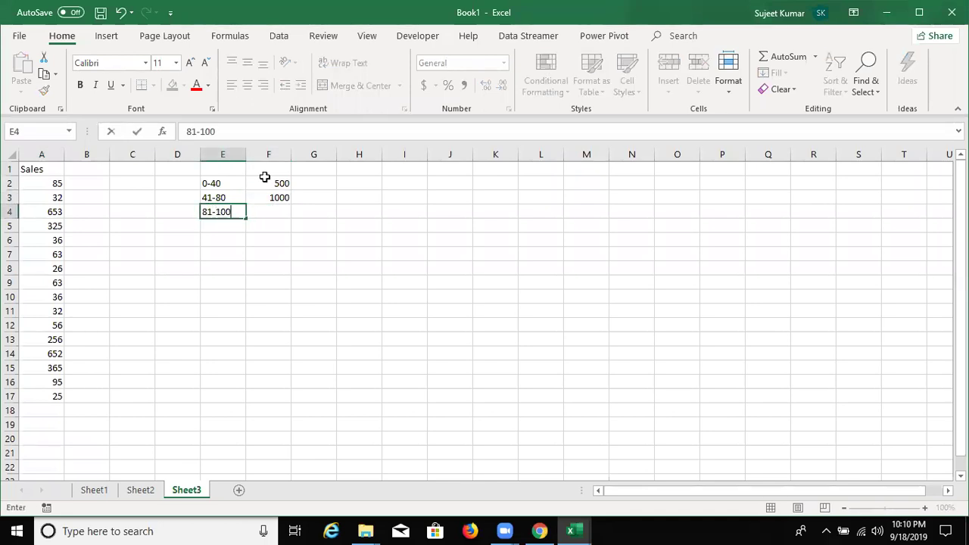
key(Tab)
text(2000)
key(Return)
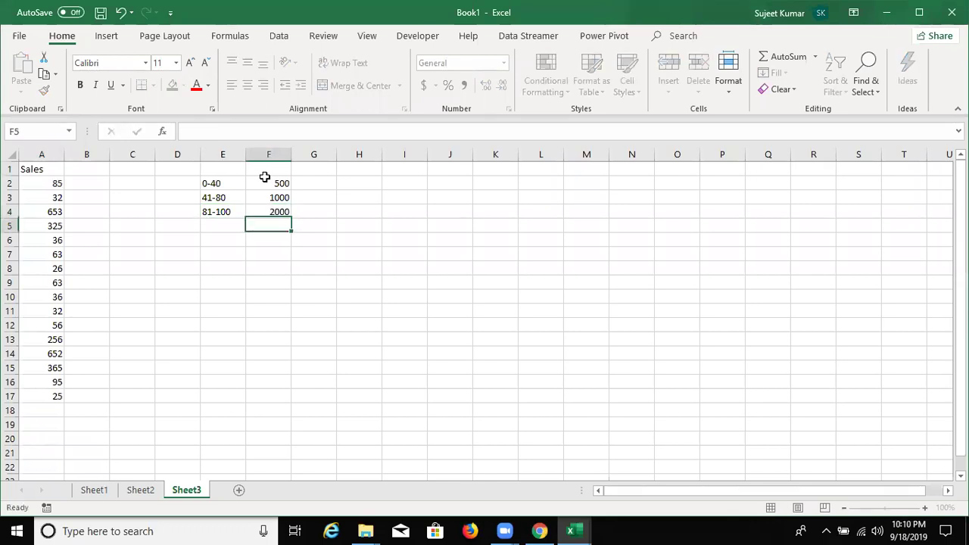
key(Left)
key(Left)
key(Right)
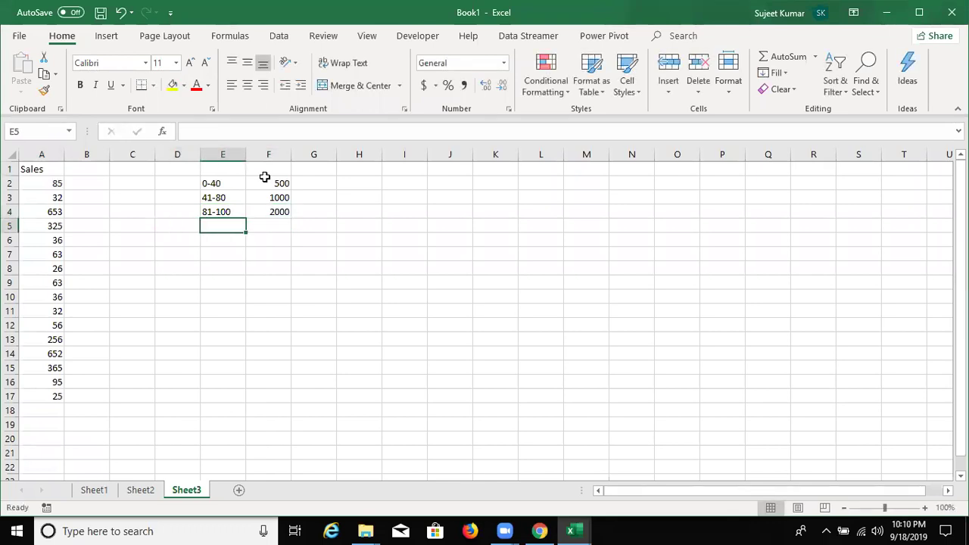
text(>100)
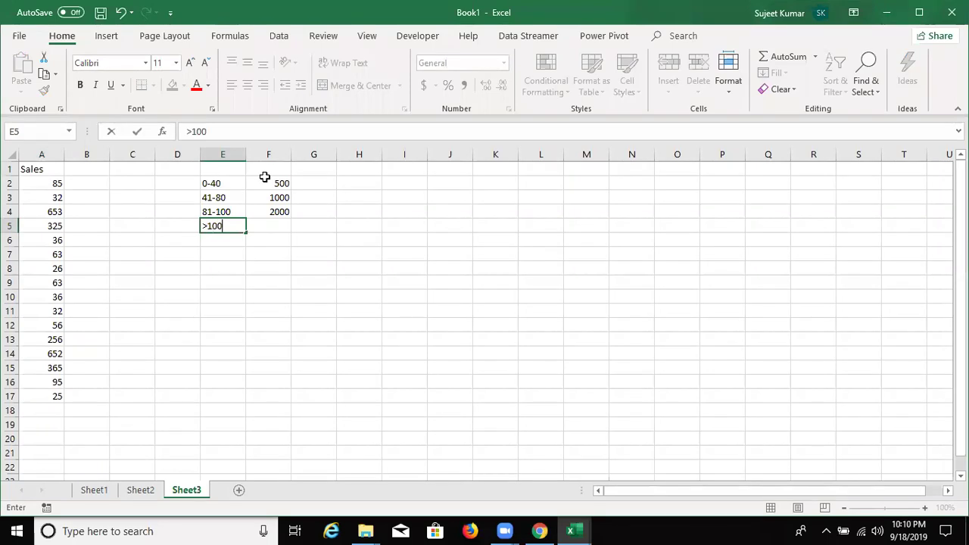
key(Tab)
text(5000)
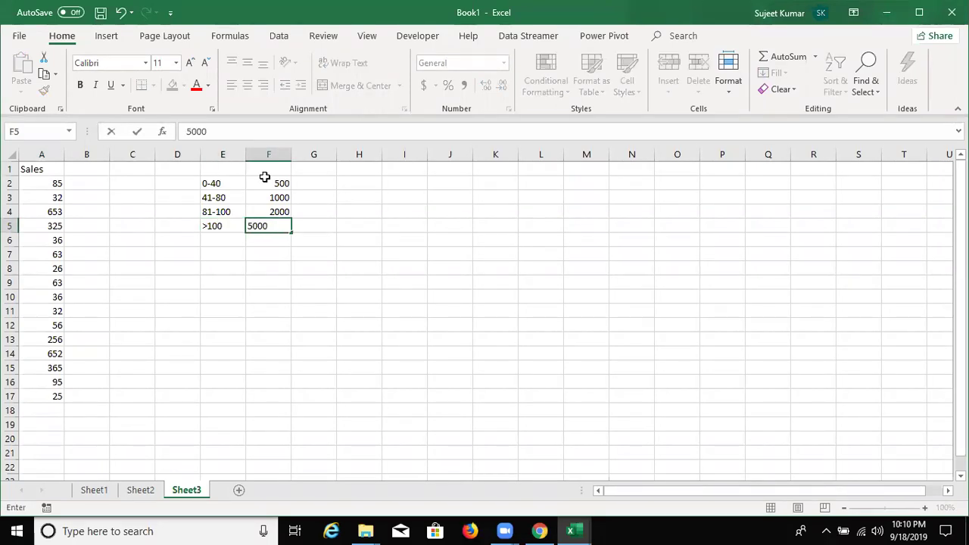
key(Return)
key(Left)
key(Left)
key(Left)
key(Up)
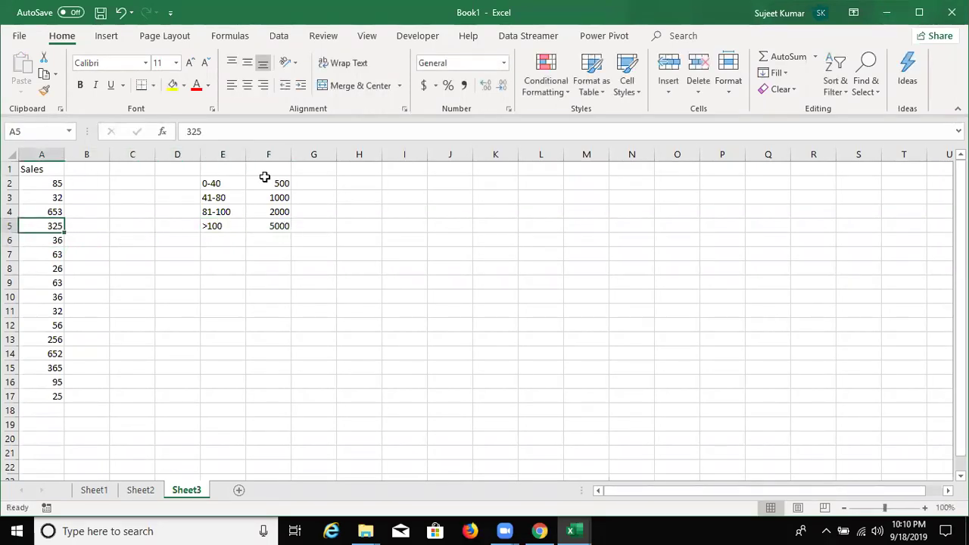
key(ctrl+Home)
key(Right)
key(Down)
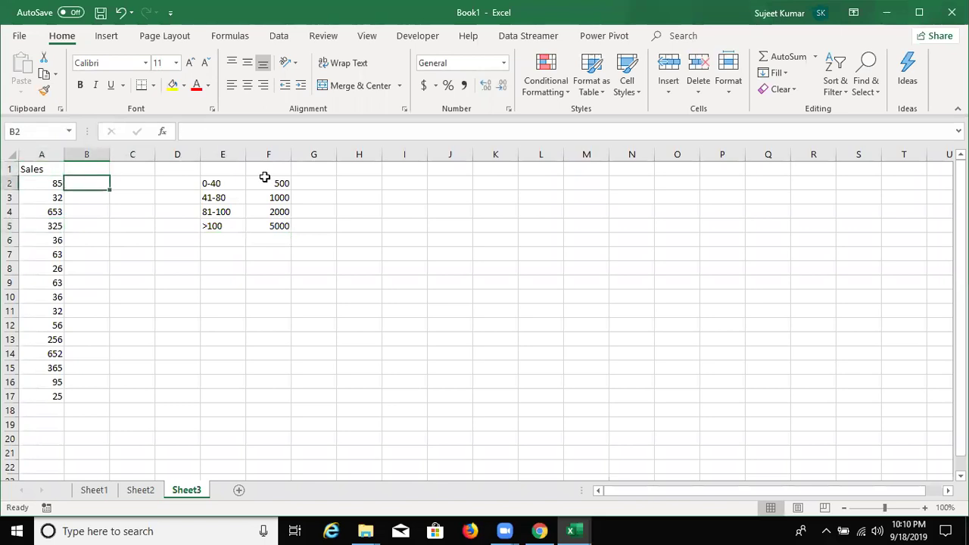
Label Sheet3's column B with the header "inc" in B1, then return to the VBA editor.
key(Up)
text(inc)
key(Return)
key(alt+Tab)
key(Tab)
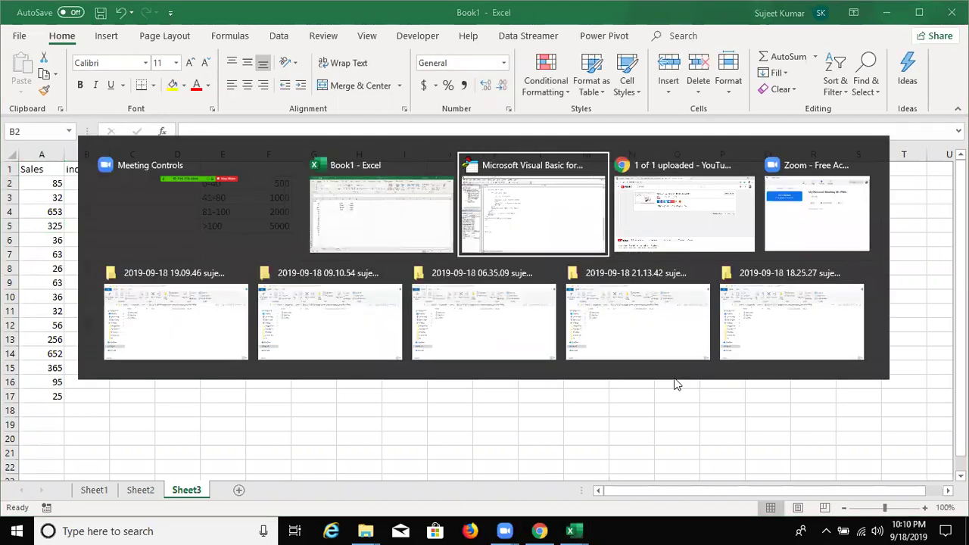
Create Sub if_4() containing an empty For i = 2 To 17 … Next i loop.
text(sub if_4())
key(Return)
key(Return)
key(Return)
key(Return)
key(Return)
key(Return)
key(Up)
key(Up)
key(Up)
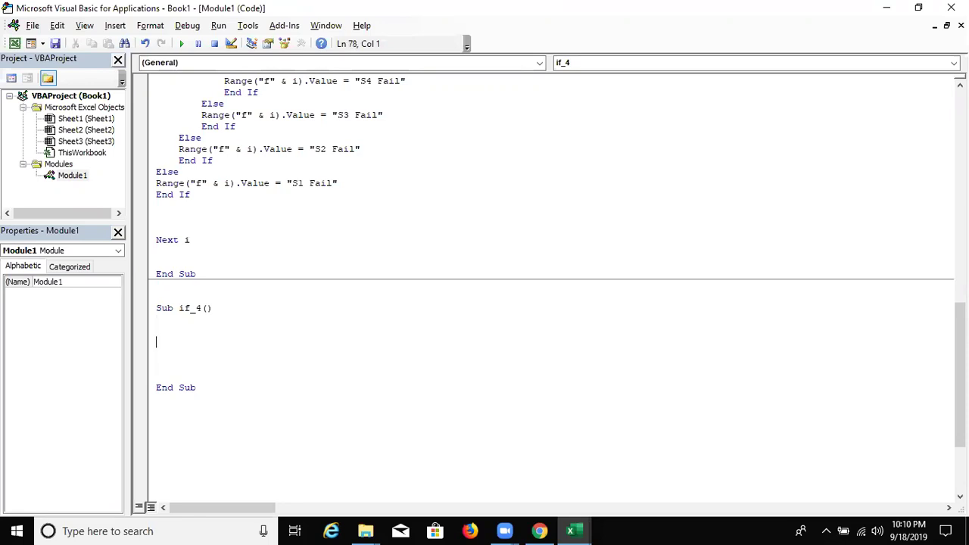
text(if)
key(BackSpace)
key(BackSpace)
key(BackSpace)
key(BackSpace)
text(for i = 2 to 17)
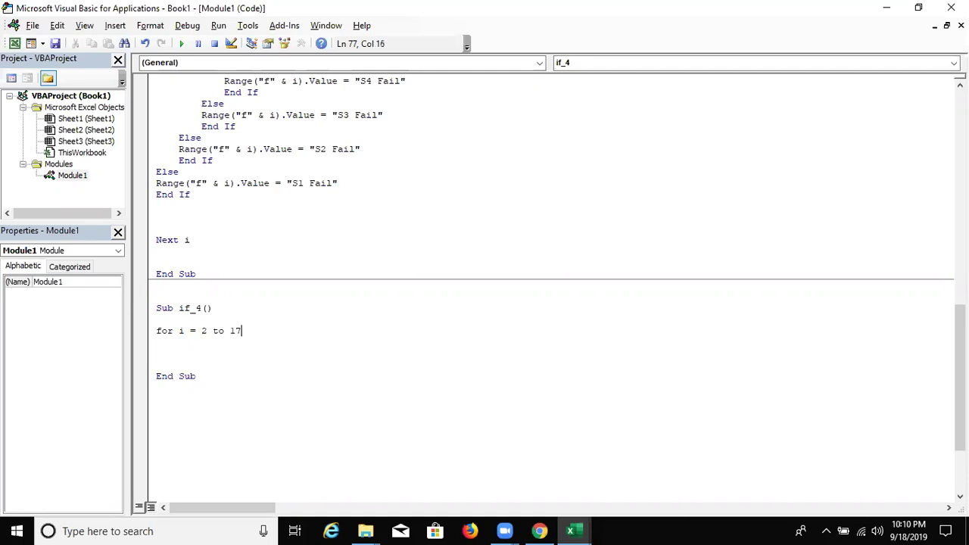
key(Return)
key(Return)
text(next i)
key(Return)
click(157, 341)
Declare s As Integer and read column A into s with s = Range("A" & i).Value.
key(Return)
key(Return)
key(Return)
key(Return)
key(Up)
key(Up)
key(Up)
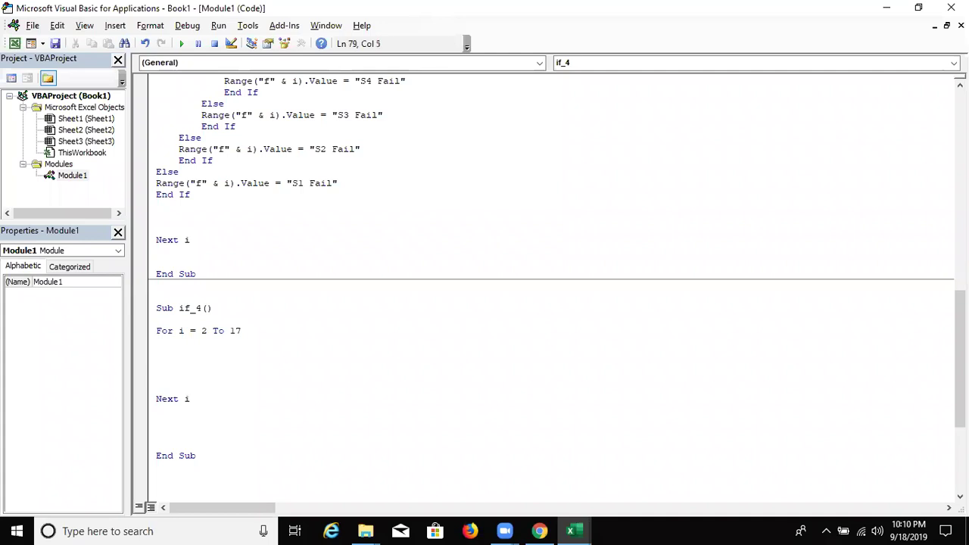
text(if range()
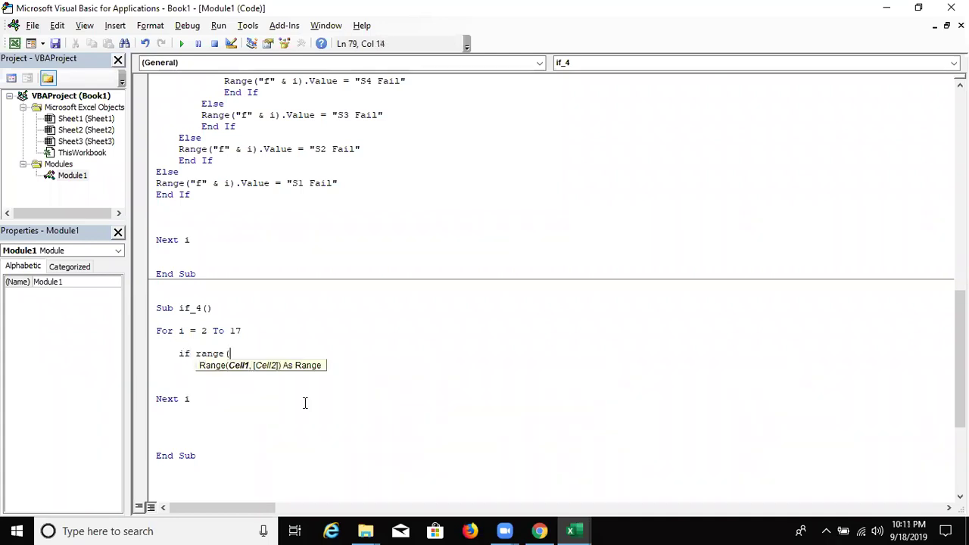
text(")
key(BackSpace)
key(BackSpace)
key(BackSpace)
key(BackSpace)
key(BackSpace)
key(BackSpace)
key(BackSpace)
key(Up)
key(Up)
key(Up)
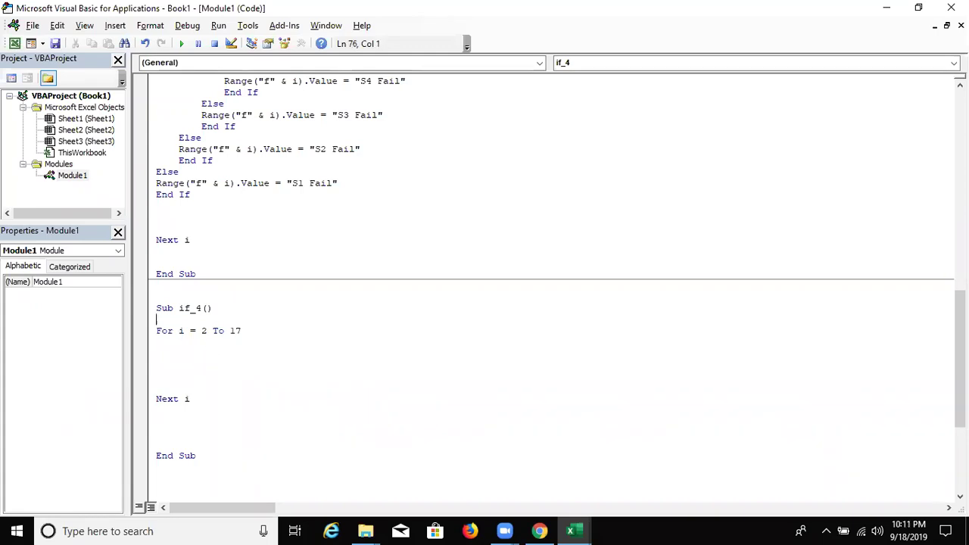
text(dim )
text(s as )
text(in)
key(Tab)
key(Down)
key(Down)
text(s=range)
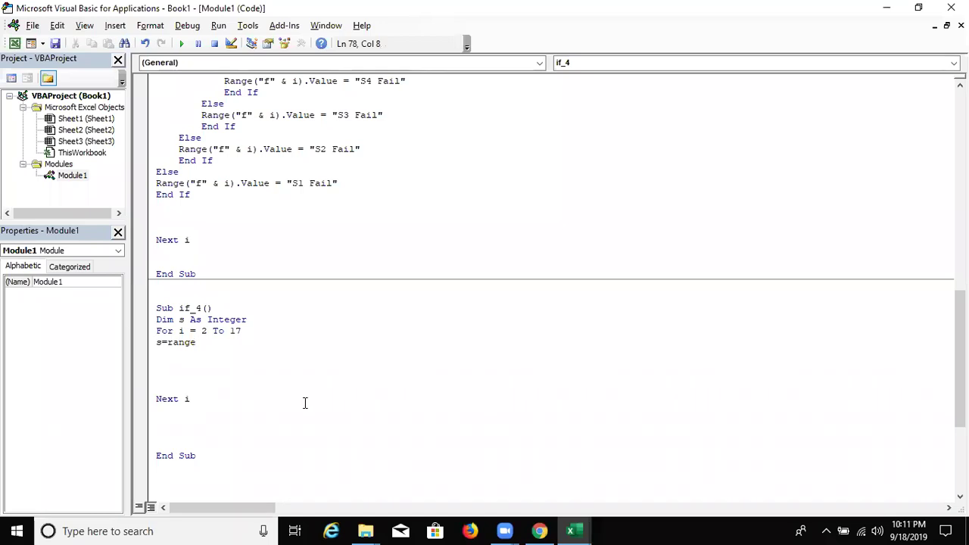
text(("B)
key(BackSpace)
text(A" & i))
text(.v)
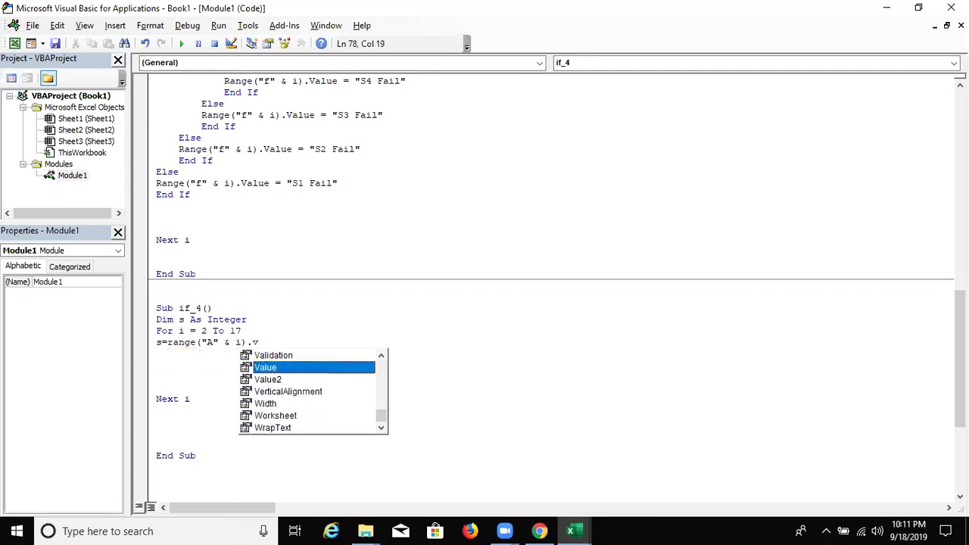
key(Tab)
key(Return)
Extend the declaration to Dim s, r As Integer.
key(Up)
key(Return)
key(Up)
key(Up)
key(Right)
key(Right)
key(Right)
key(Right)
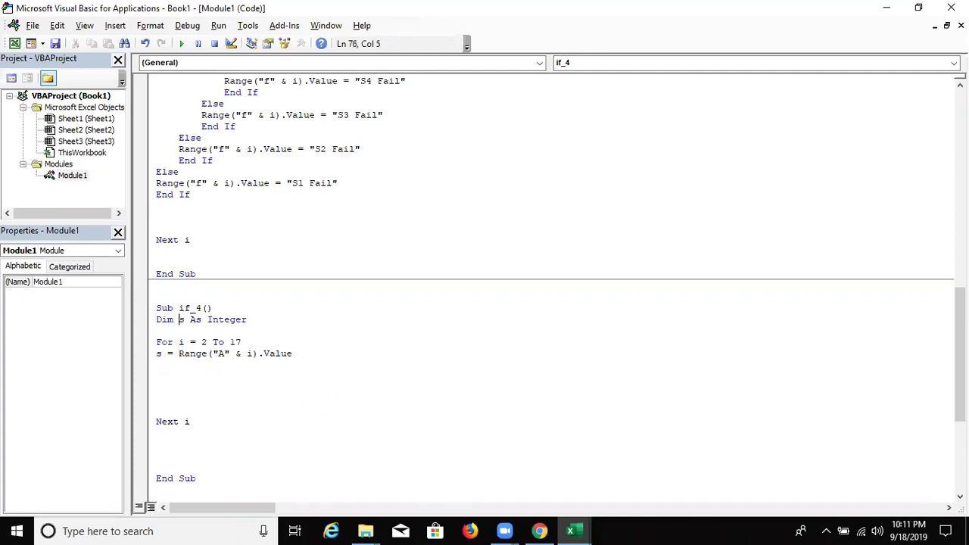
text(, r)
click(155, 365)
scroll(575, 420, down, 3)
key(Return)
key(Up)
Add If s <= 40 Then with r = 500 inside the loop.
click(157, 274)
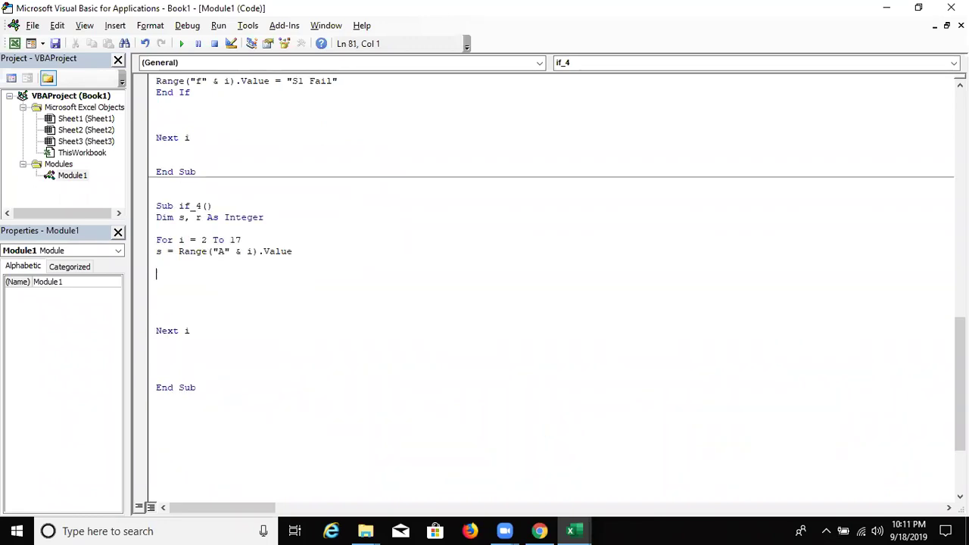
text(if s)
text(<= 40 then)
key(Return)
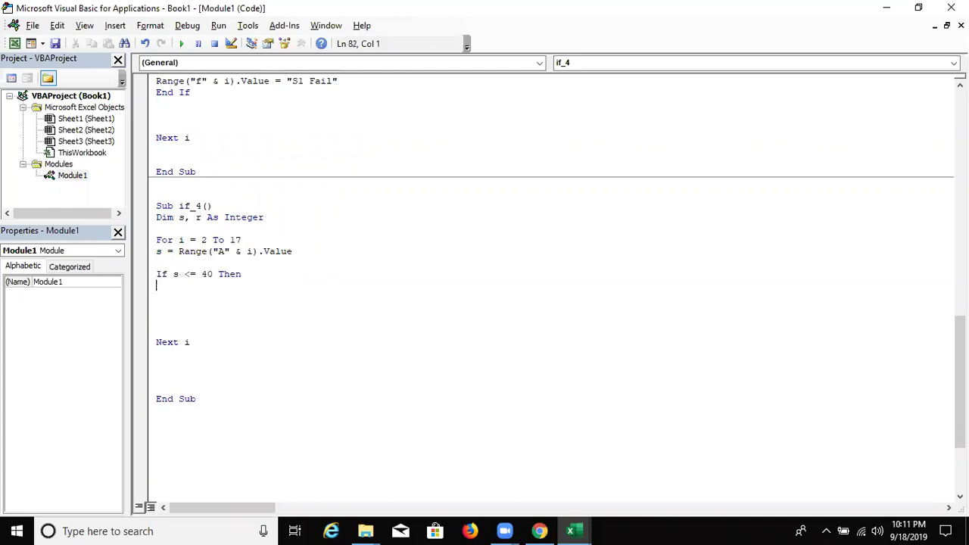
text(r = 500)
key(Return)
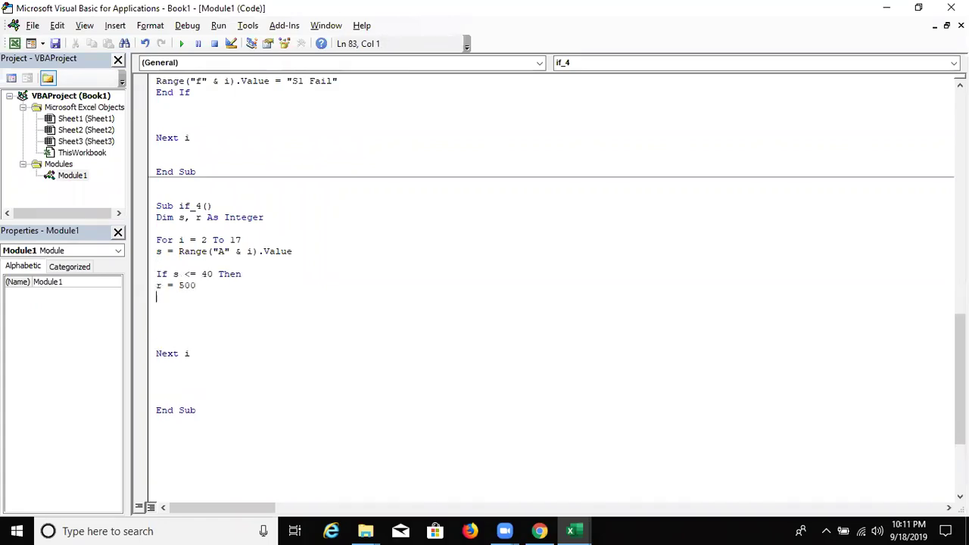
Review if_3's nested If block for reference, then return below r = 500.
scroll(511, 401, up, 7)
scroll(511, 402, up, 1)
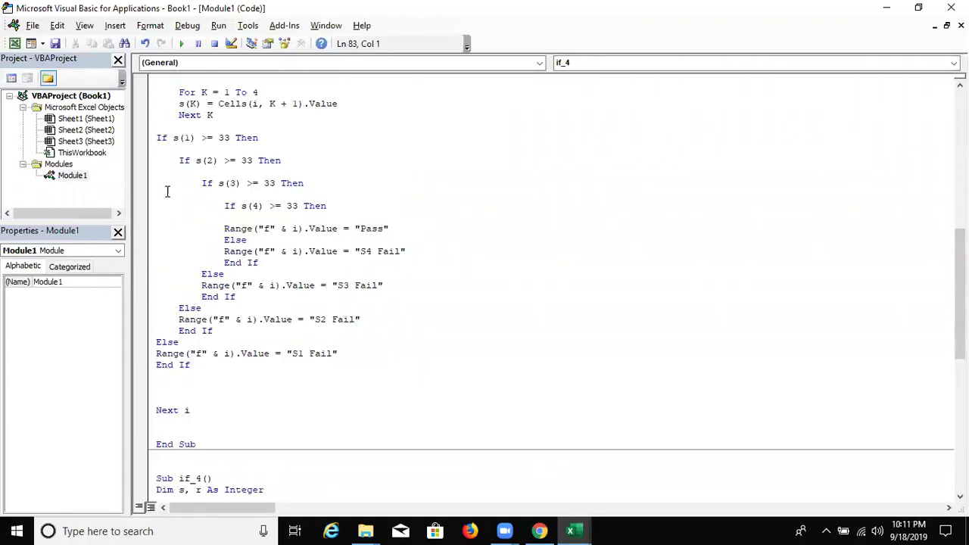
click(162, 138)
click(157, 140)
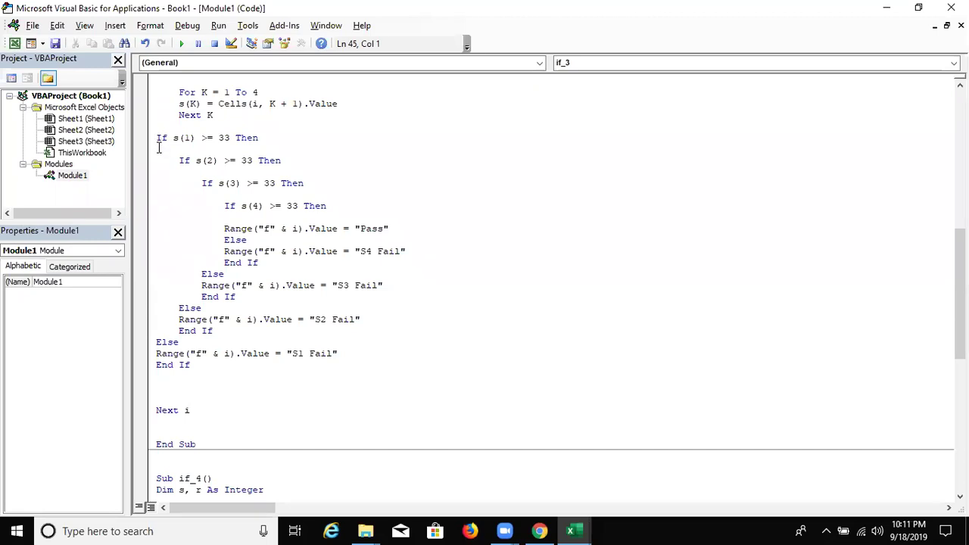
click(225, 230)
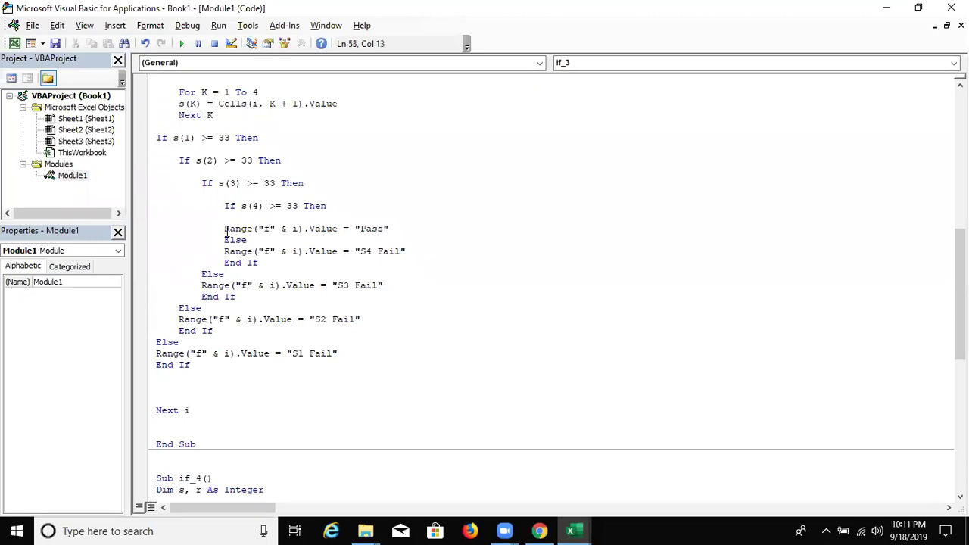
scroll(220, 250, down, 4)
scroll(195, 394, down, 2)
click(180, 371)
Add the branch ElseIf s <= 80 Then r = 1000.
text(else)
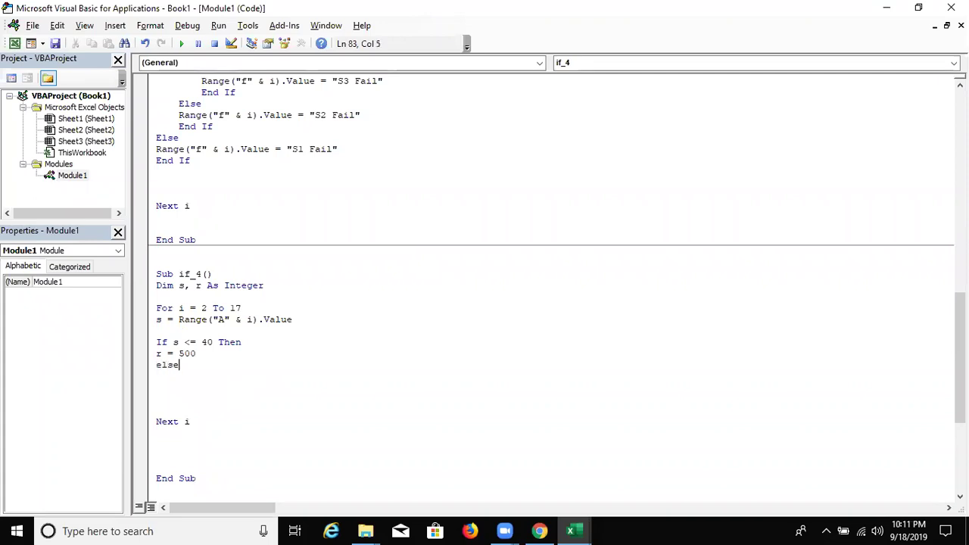
text(if)
key(BackSpace)
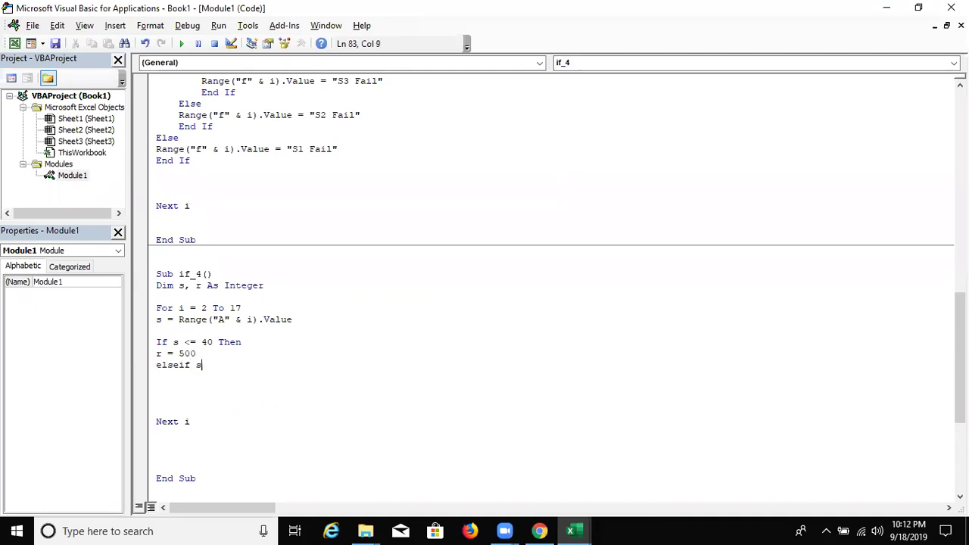
text(<= )
text(80 then)
key(Return)
text(r=1000)
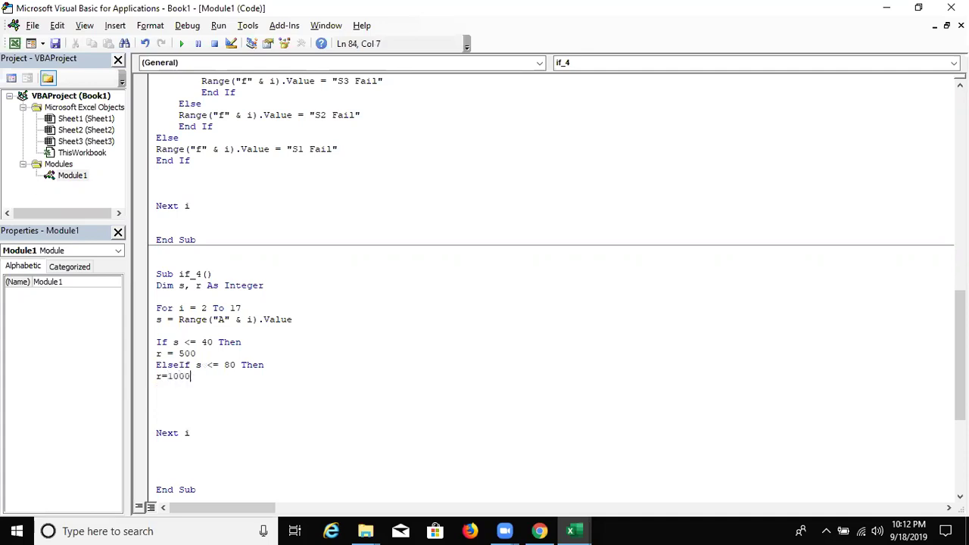
key(Return)
key(Up)
key(Up)
key(shift+Down)
key(shift+Down)
key(Up)
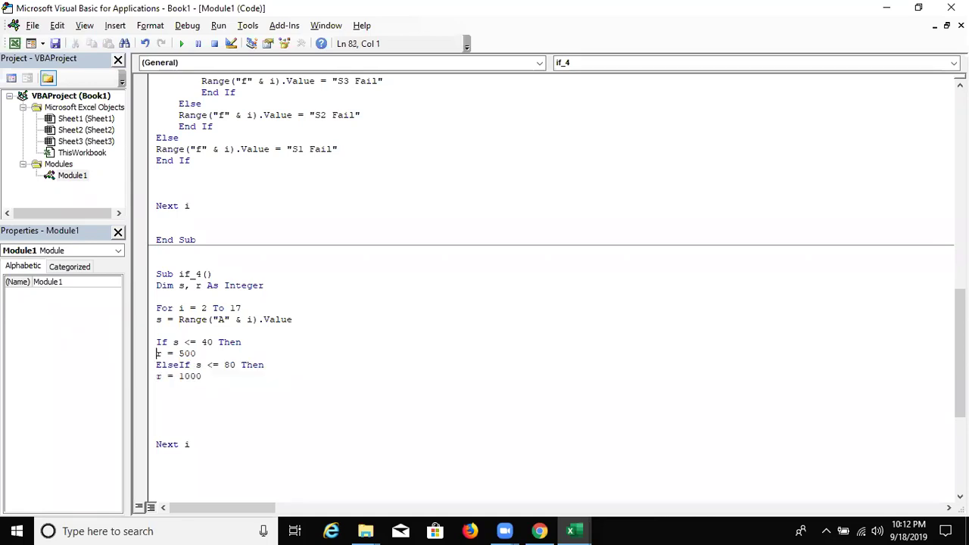
Add ElseIf s <= 100 Then r = 2000, correcting the misspelled ElseIf keyword.
text(esle)
text(if s<=100 then)
key(Return)
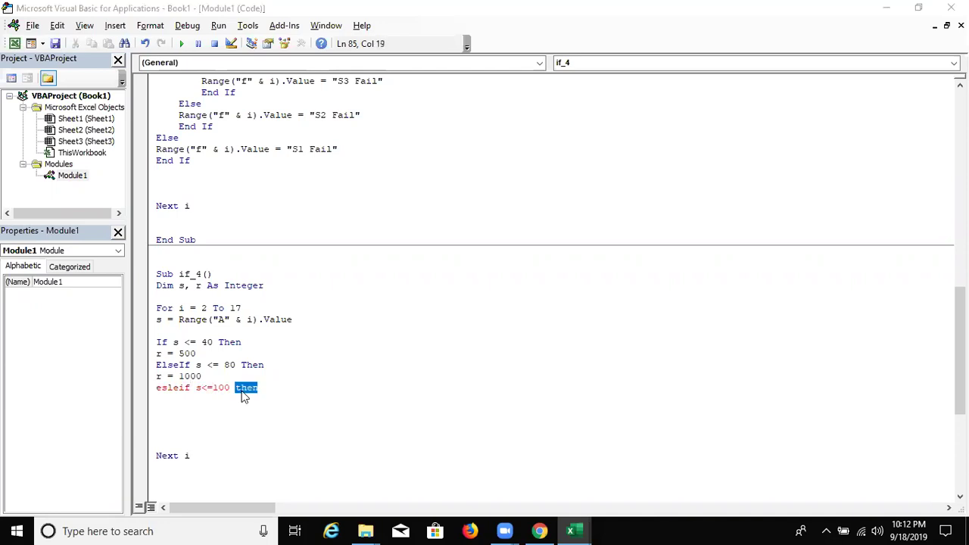
key(Return)
key(Left)
key(Left)
key(Left)
key(Left)
key(Left)
key(Left)
key(Left)
key(Left)
key(BackSpace)
text(s)
key(Down)
text(r = 2000)
key(Return)
Add the final branch ElseIf s > 100 Then r = 5000 and close with End If.
text(ese)
key(BackSpace)
key(BackSpace)
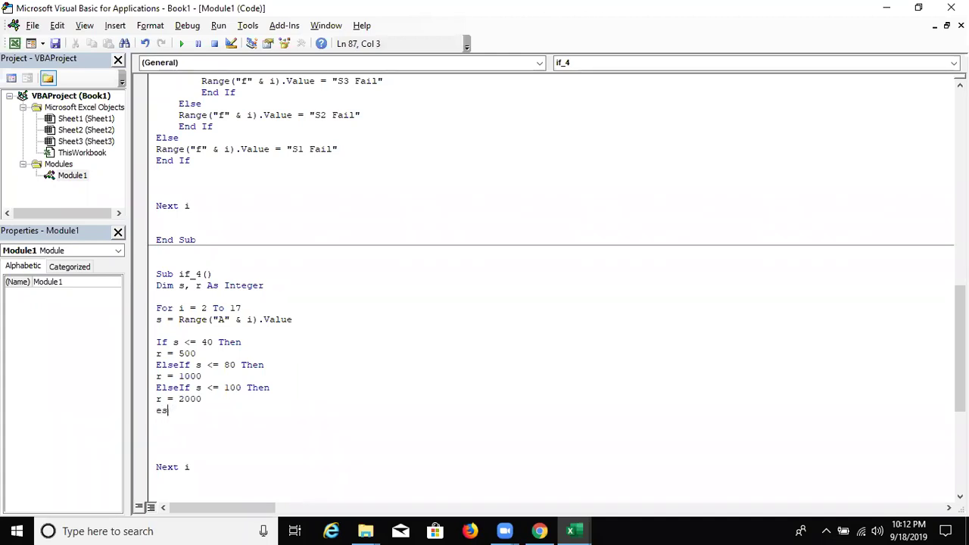
text(lse)
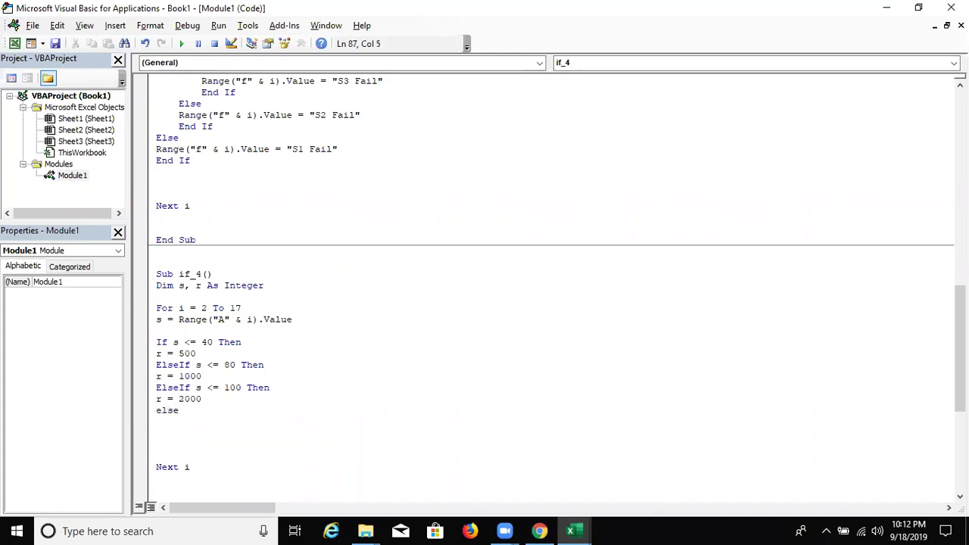
text(if s)
text(>100)
text( then)
key(Return)
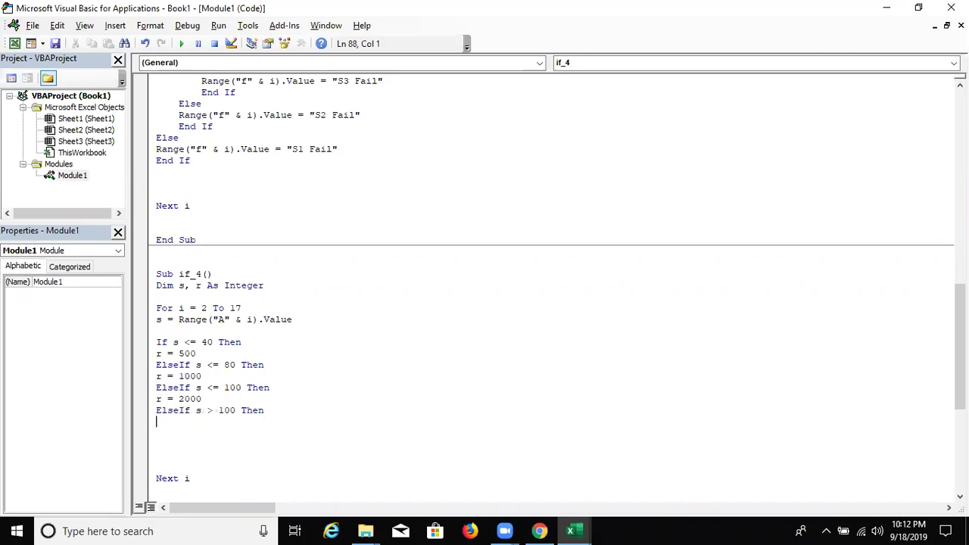
text(r = 5000)
key(Return)
text(end if)
key(Return)
Above Next i, write Range("B" & i).Value = r to store each incentive.
scroll(209, 413, down, 3)
click(157, 365)
text(range("B" & i).v)
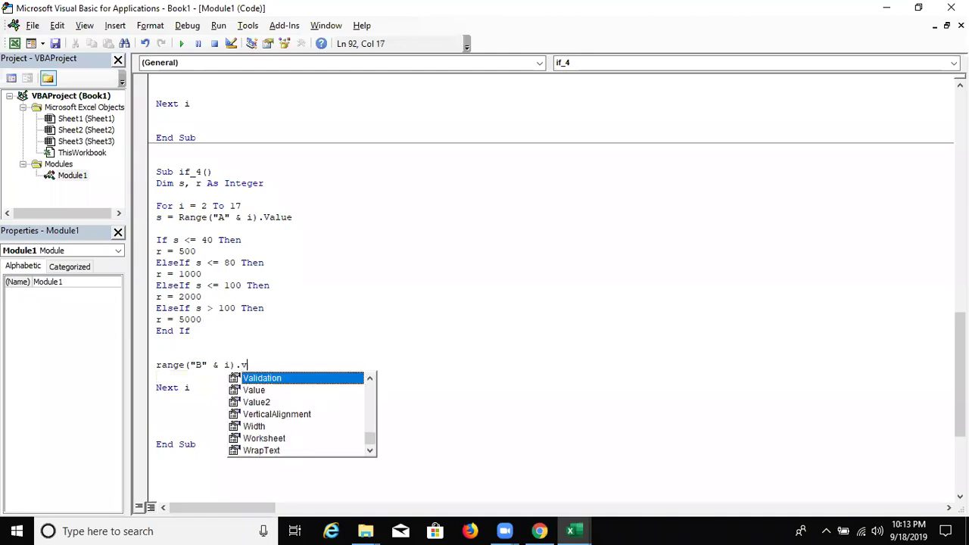
key(Tab)
text(= )
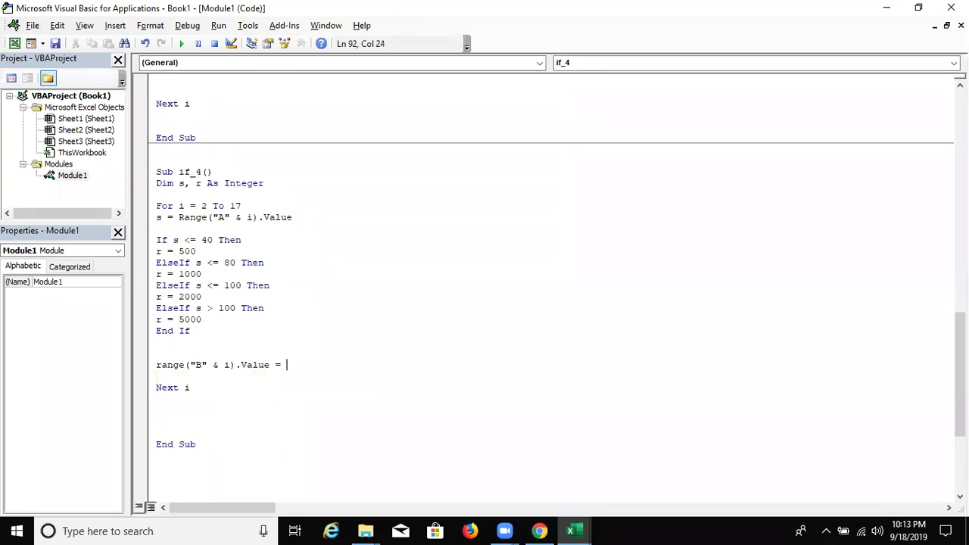
text(r)
key(Up)
click(181, 274)
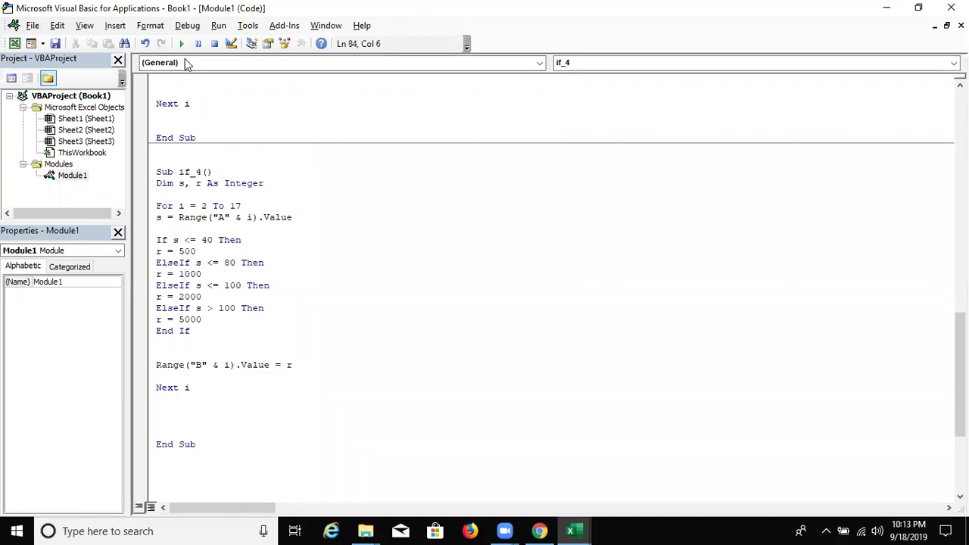
Run if_4, check incentives in Sheet3 B2:B17, then return to the VBA editor.
click(181, 43)
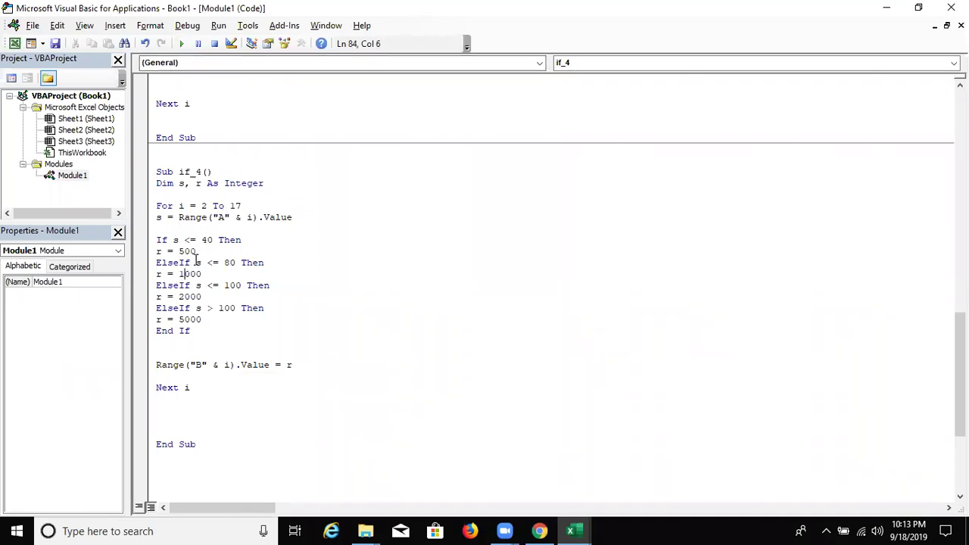
key(alt+Tab)
key(alt+Tab)
key(Tab)
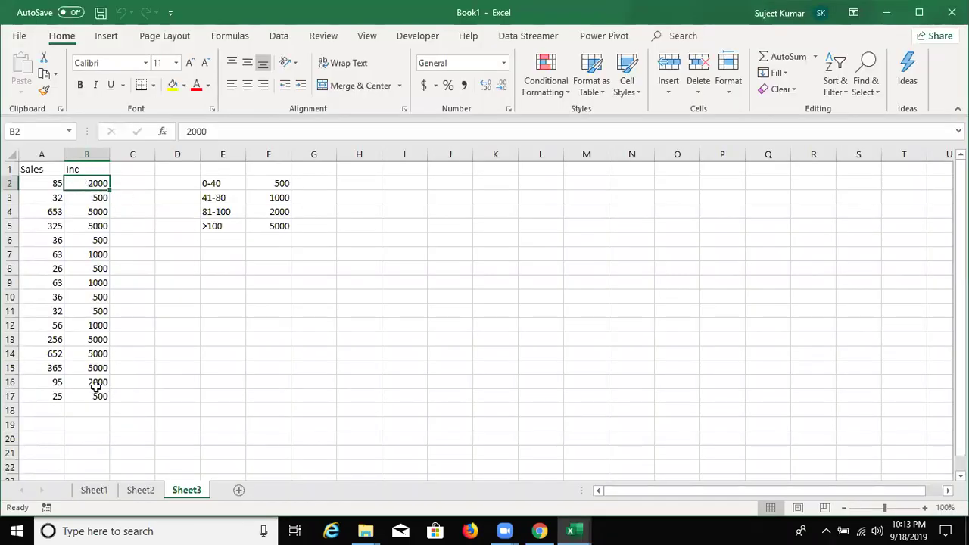
drag(96, 393, 71, 184)
key(alt+Tab)
key(Tab)
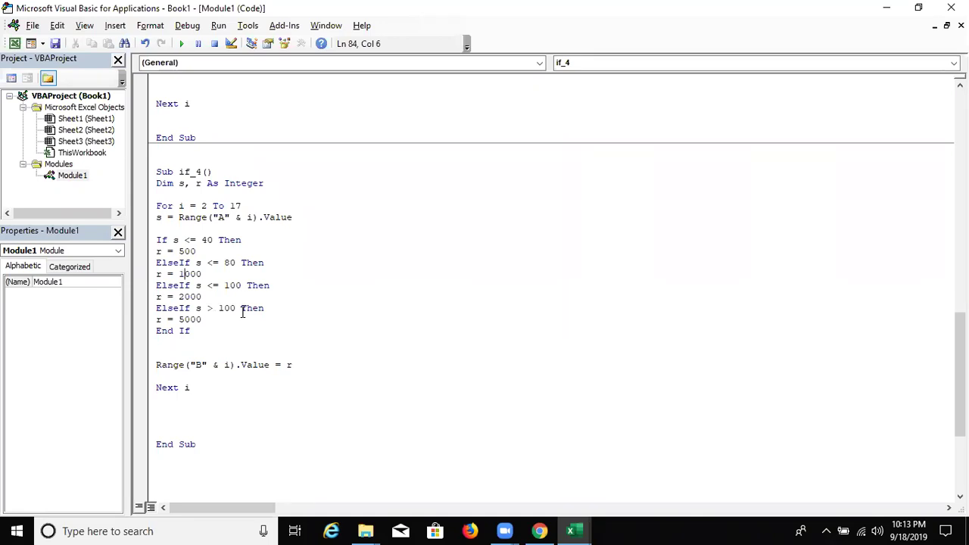
Paste a copy of the if_4 macro below it and rename the copy to if_5.
drag(196, 445, 155, 308)
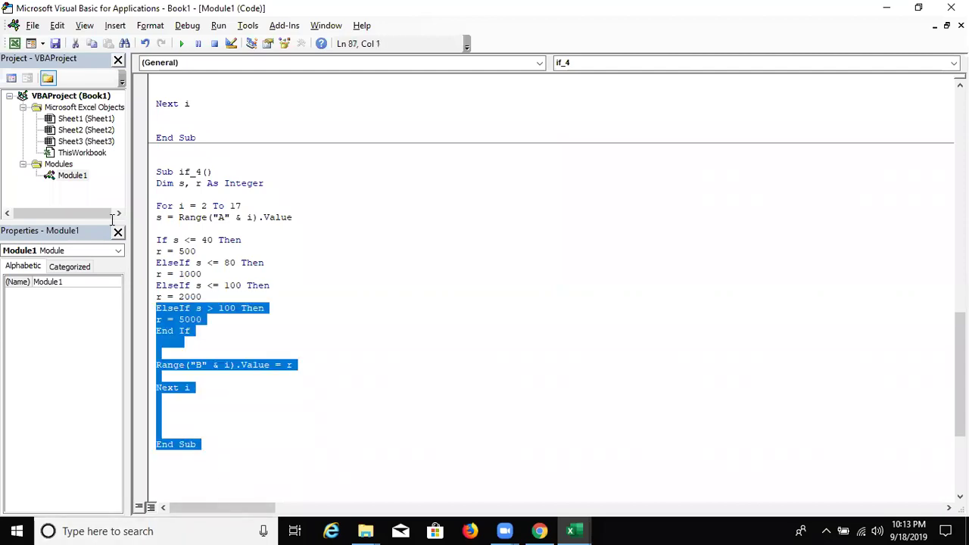
drag(111, 218, 94, 175)
key(ctrl+c)
click(168, 458)
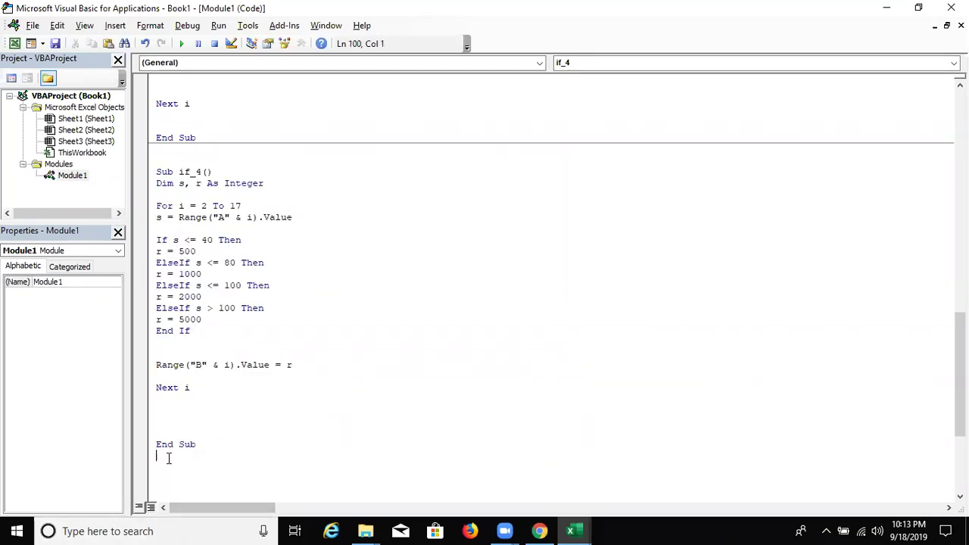
key(ctrl+v)
click(202, 172)
key(BackSpace)
text(5)
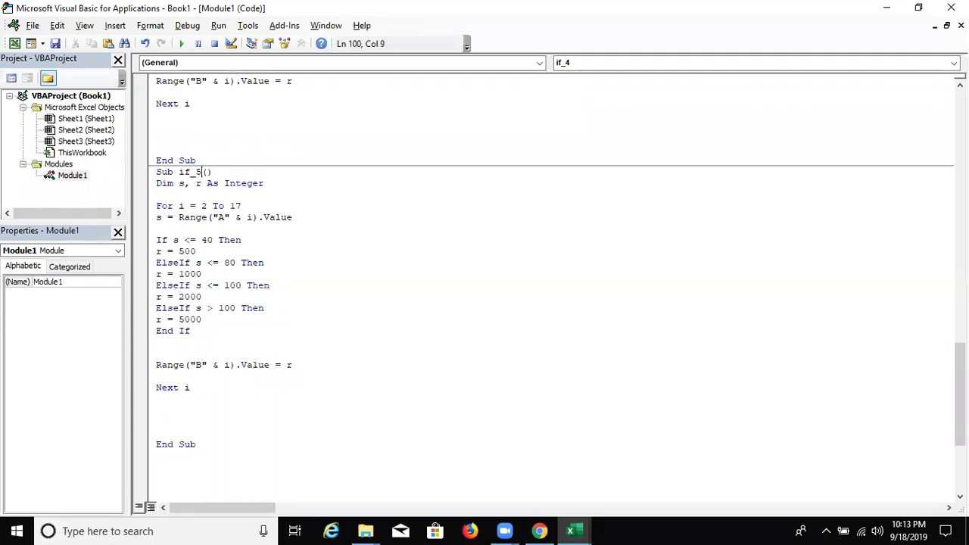
Delete the If…End If incentive block from if_5.
click(280, 309)
drag(210, 342, 151, 239)
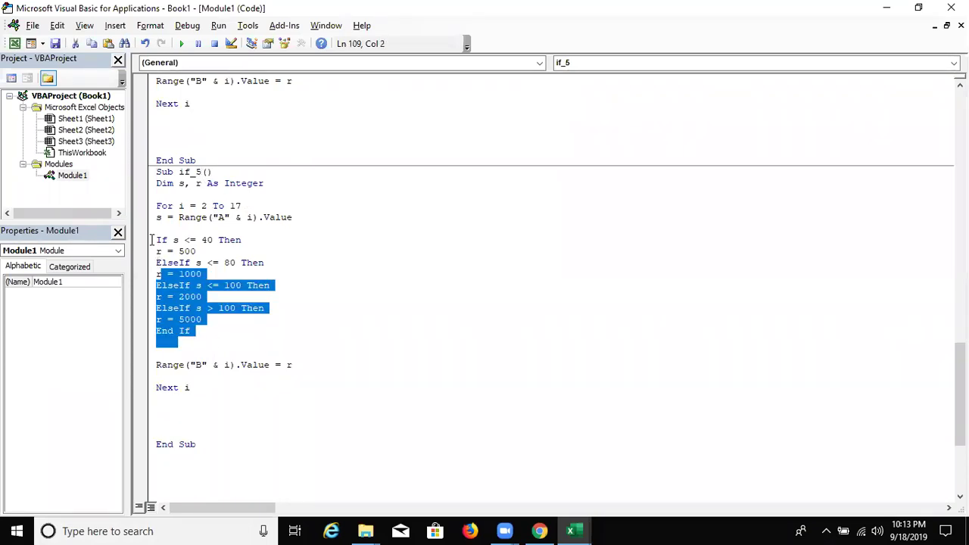
key(Delete)
Begin the Select Case s block with Case 0 To 40 setting r = 500.
key(Return)
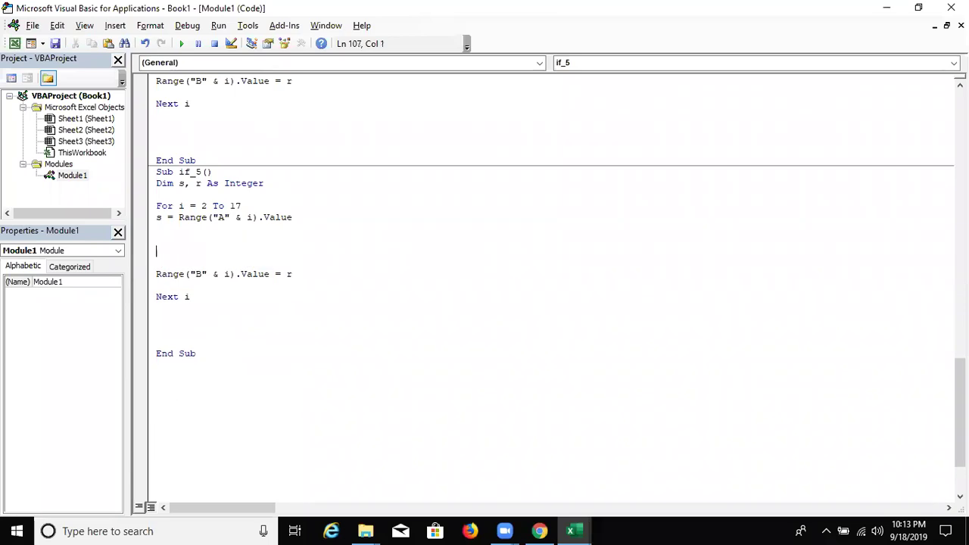
click(157, 239)
text(case)
key(BackSpace)
key(BackSpace)
key(BackSpace)
key(BackSpace)
text(select )
text(case)
text(s)
key(Return)
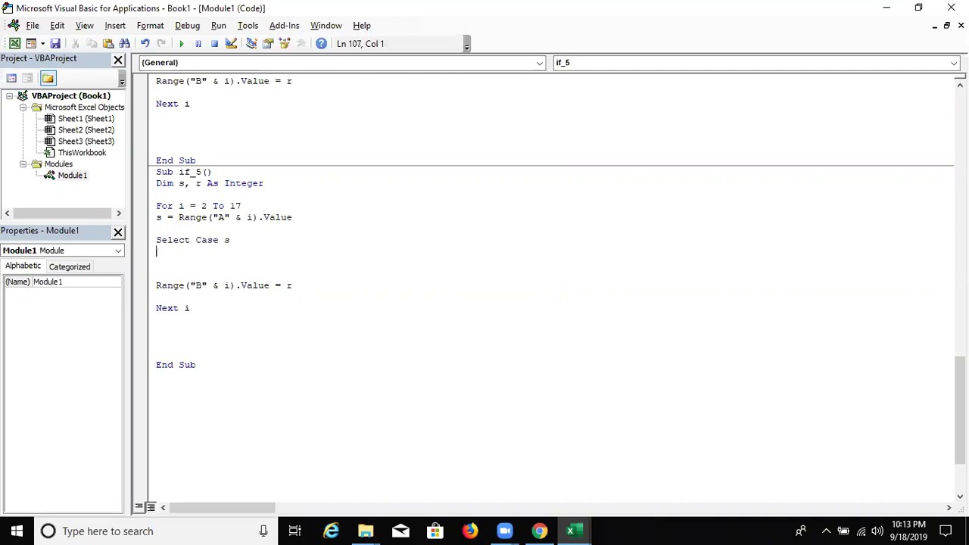
key(Return)
click(157, 252)
text(case 0 to 40)
key(Return)
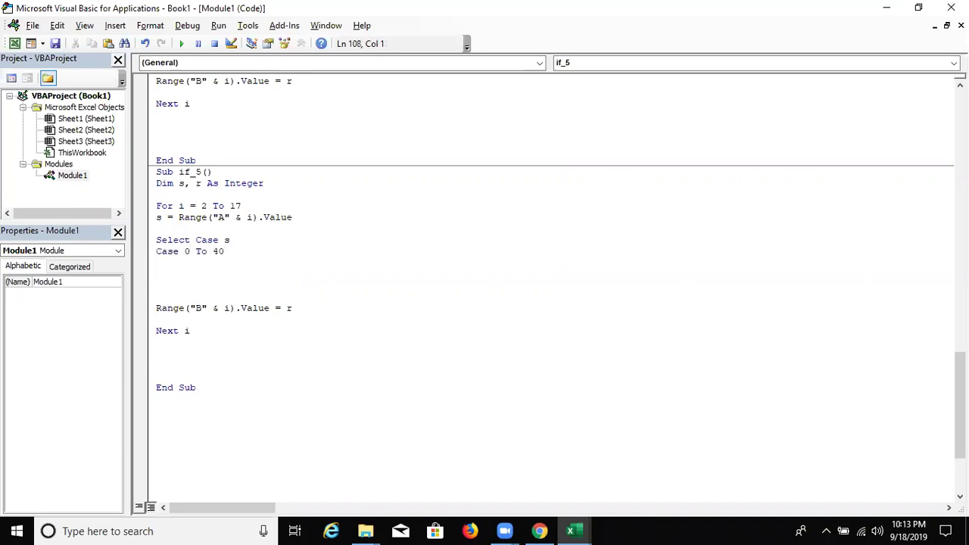
text(r = )
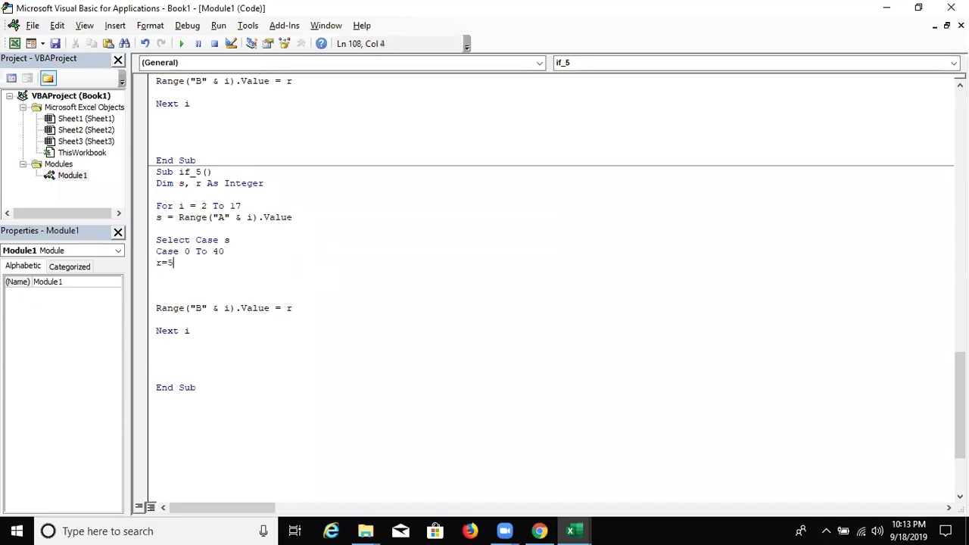
text(500)
key(Return)
Add Case 41 To 80 setting r = 1000 and Case 81 To 100 setting r = 2000.
text(case )
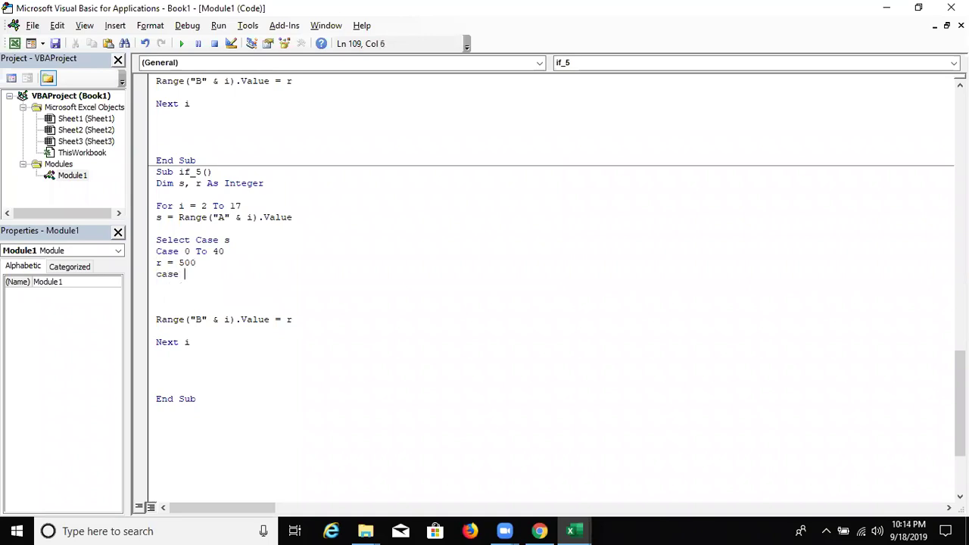
text(41 to )
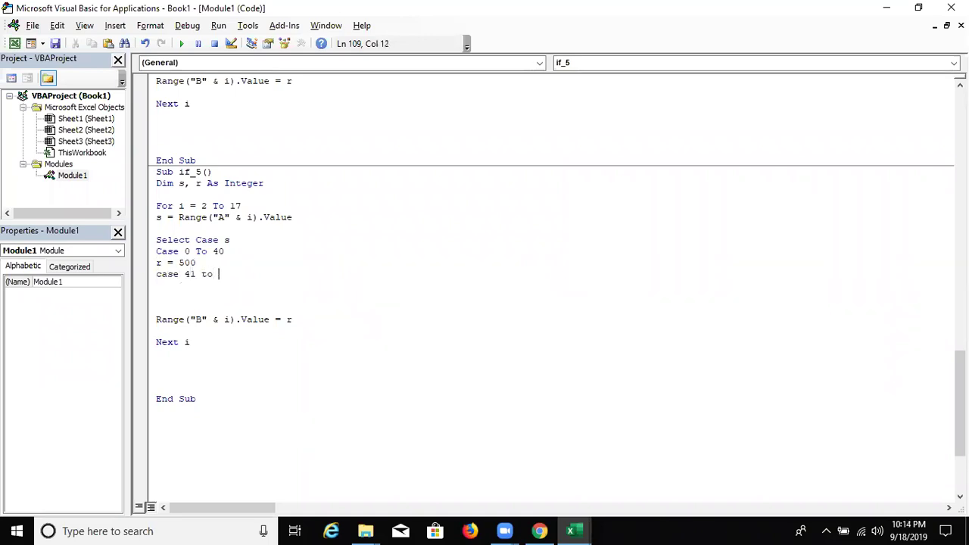
text(80)
key(Return)
text(r = 1000)
key(Return)
text(case 81 to )
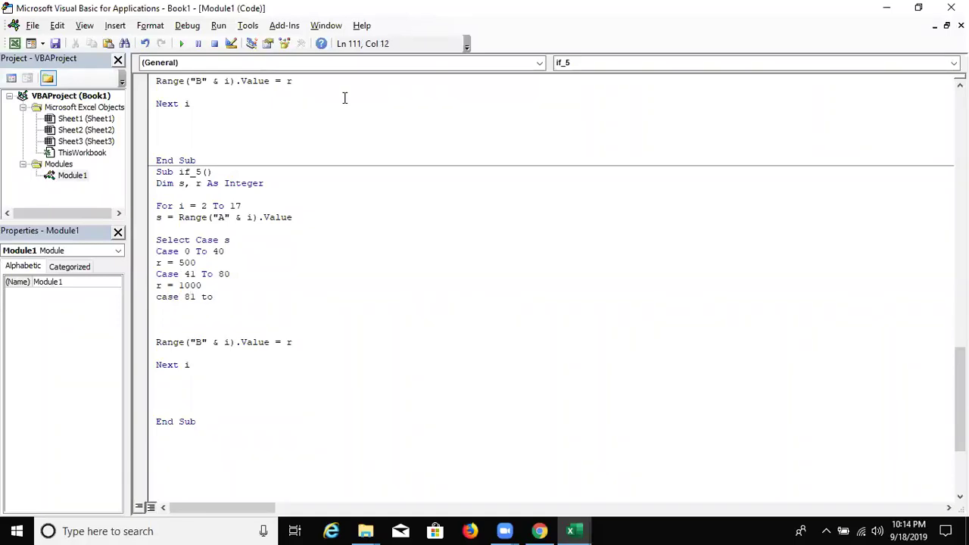
text(100)
key(Return)
text(r = 20)
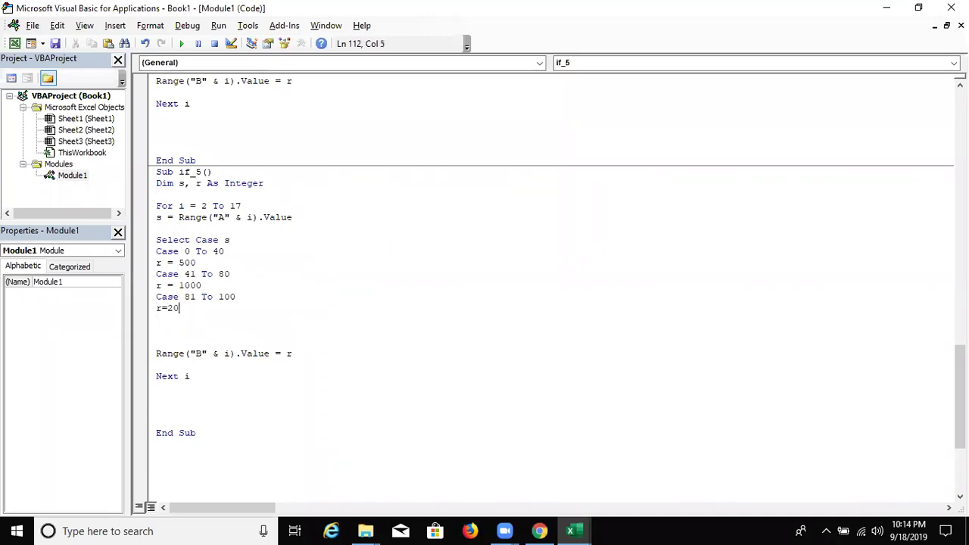
text(00)
key(Return)
Add Case Is > 100 setting r = 5000 and close the block with End Select.
text(case >100)
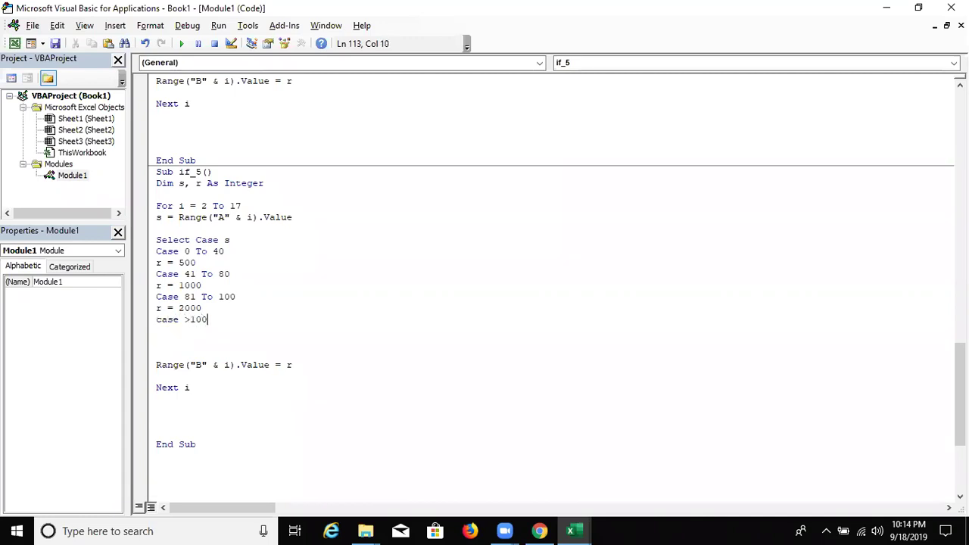
key(Return)
text(r = 500)
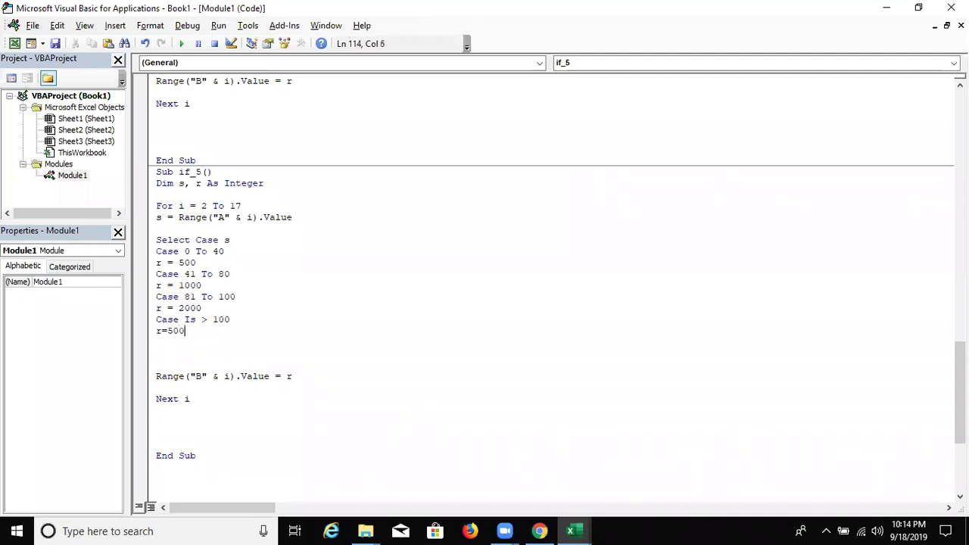
text(0)
key(Return)
text(end selecrt)
key(BackSpace)
key(BackSpace)
key(BackSpace)
text(ct)
key(Up)
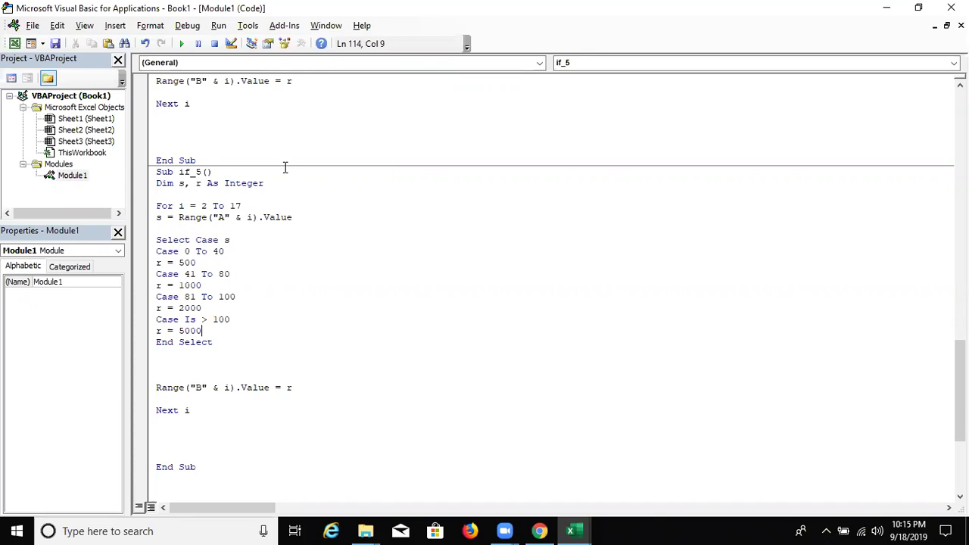
Review the For i = 2 To 17 loop, the Range lines and the Cells references in the earlier macros.
double_click(176, 206)
drag(221, 210, 227, 208)
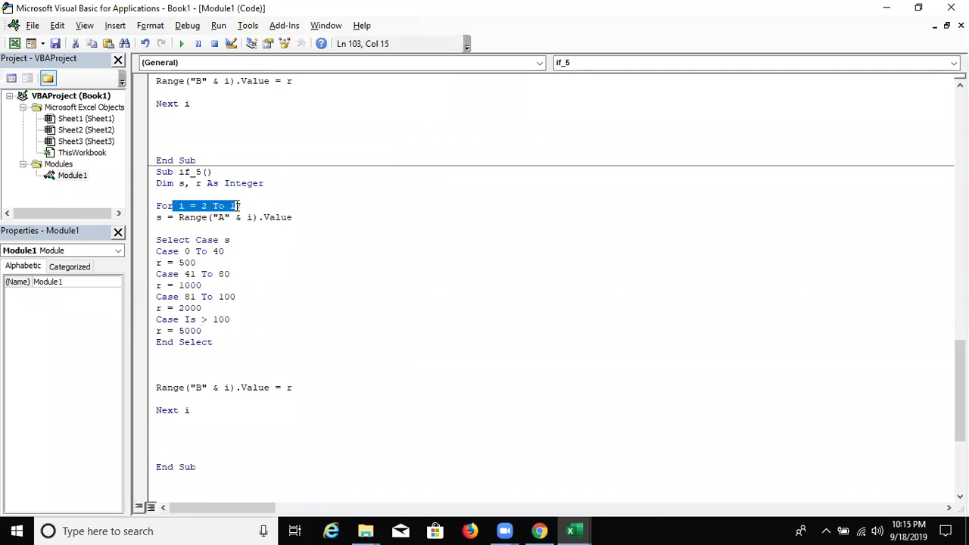
click(200, 352)
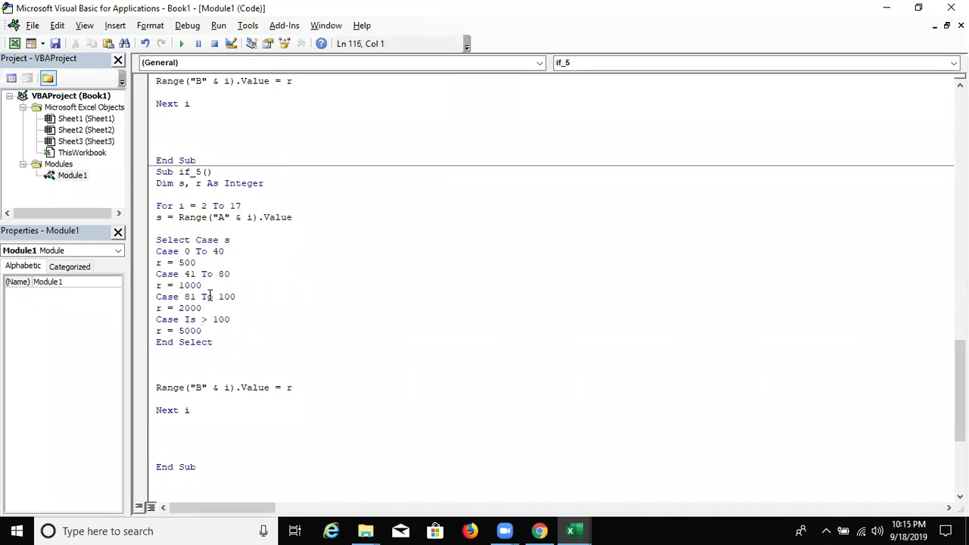
click(196, 206)
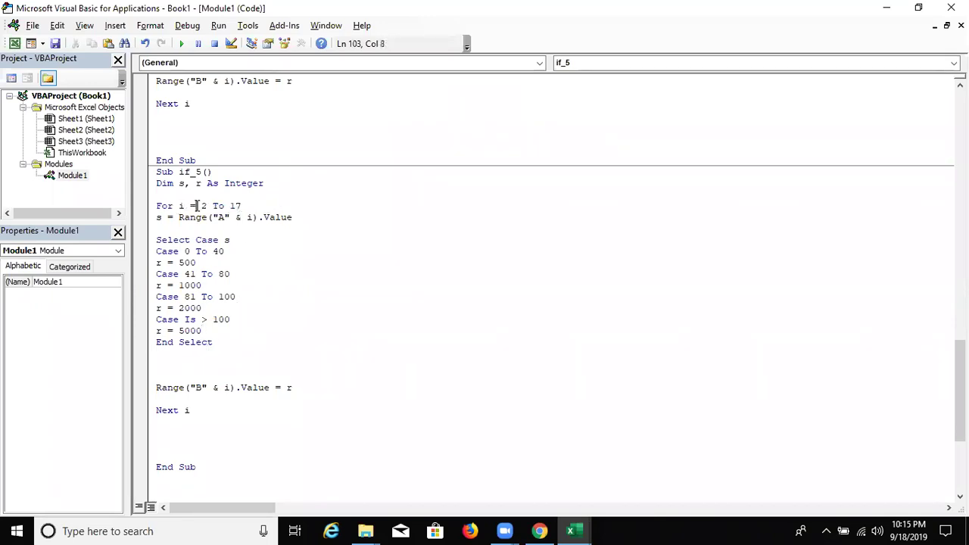
click(253, 217)
scroll(252, 220, up, 5)
scroll(255, 229, up, 6)
scroll(255, 228, up, 2)
scroll(255, 228, up, 1)
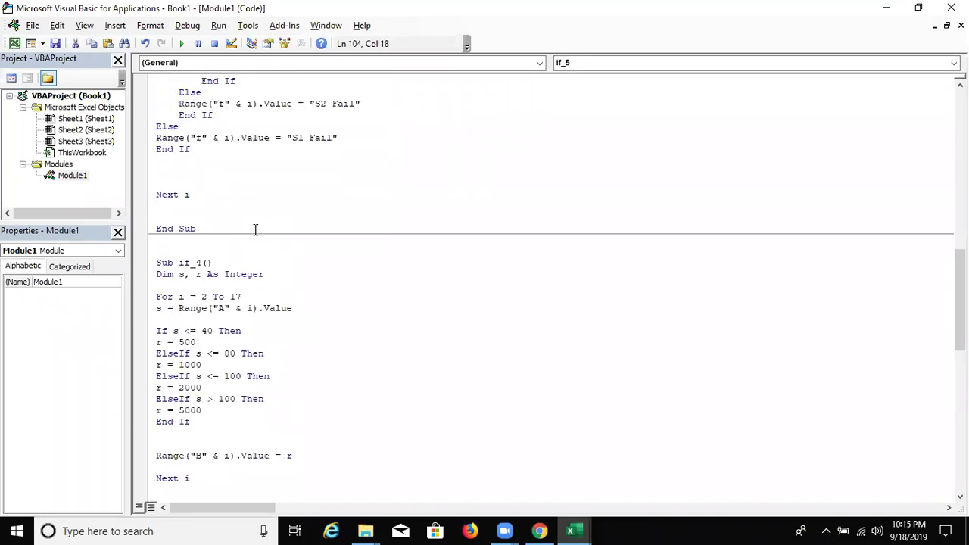
click(254, 307)
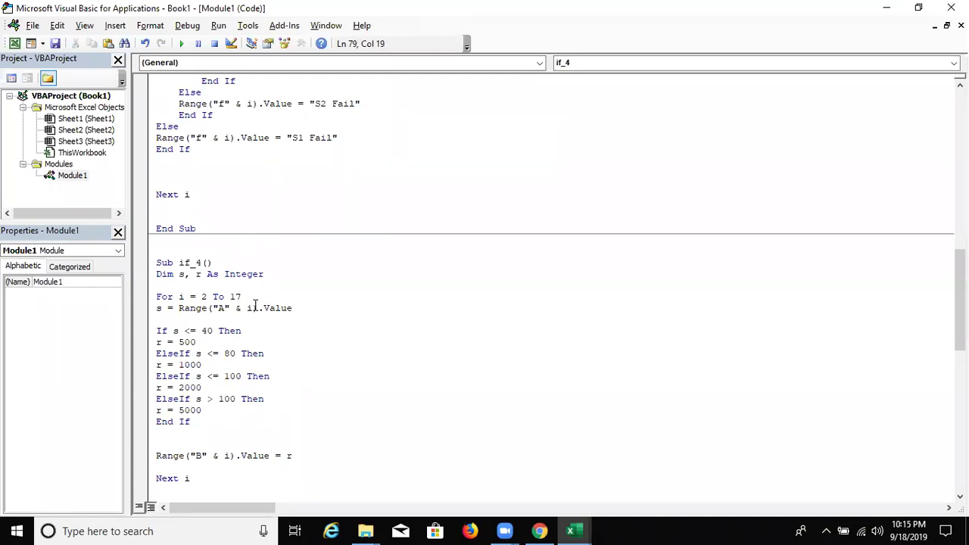
scroll(255, 302, up, 1)
scroll(253, 298, up, 1)
scroll(251, 295, up, 8)
mouse_move(225, 250)
mouse_down()
mouse_move(181, 239)
mouse_move(177, 220)
mouse_up()
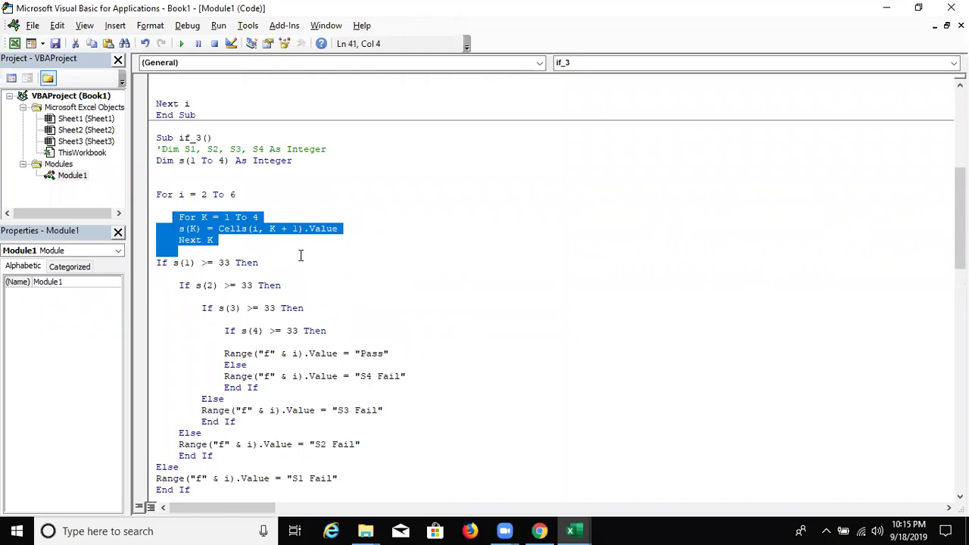
click(300, 255)
double_click(239, 230)
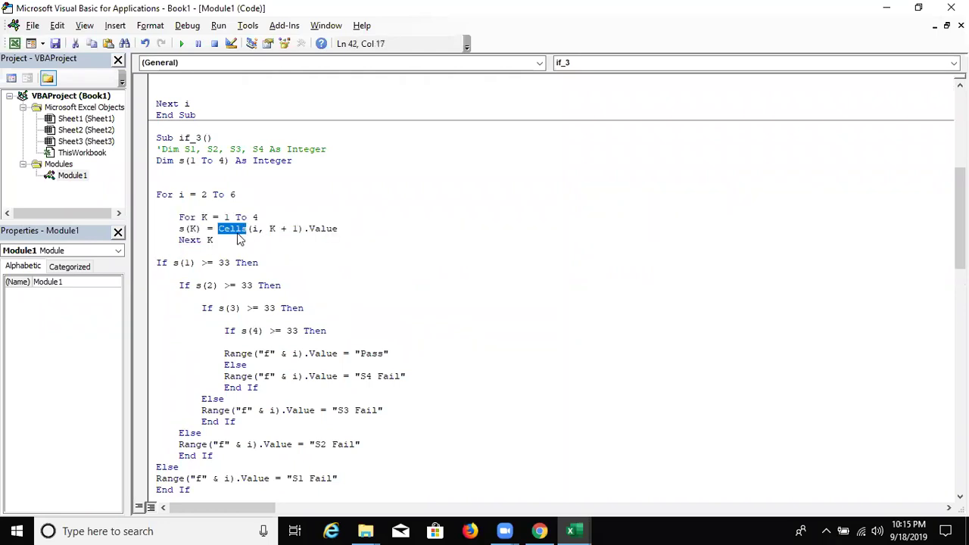
click(254, 236)
double_click(254, 228)
Select all the module code, then bring up Excel's Sheet3 and select cell I6.
key(ctrl+a)
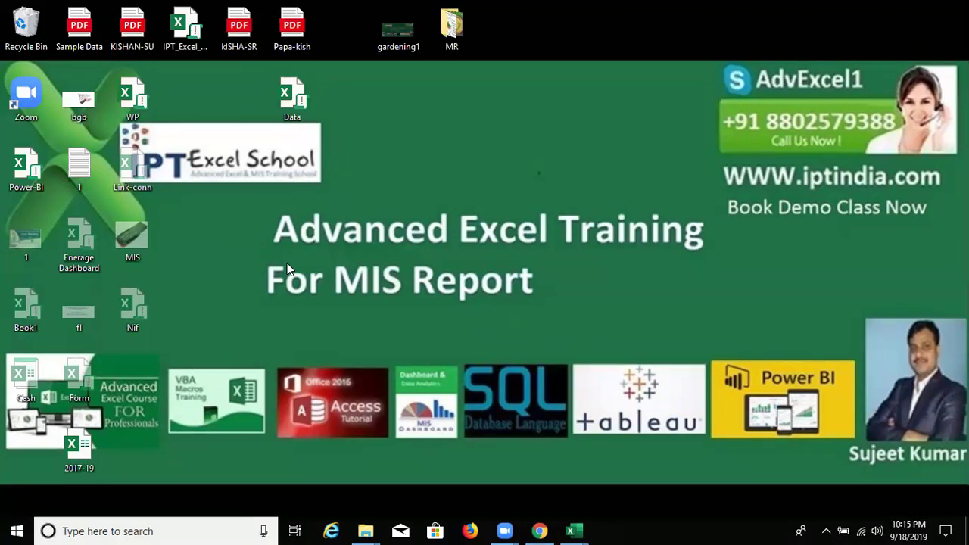
key(alt+Tab)
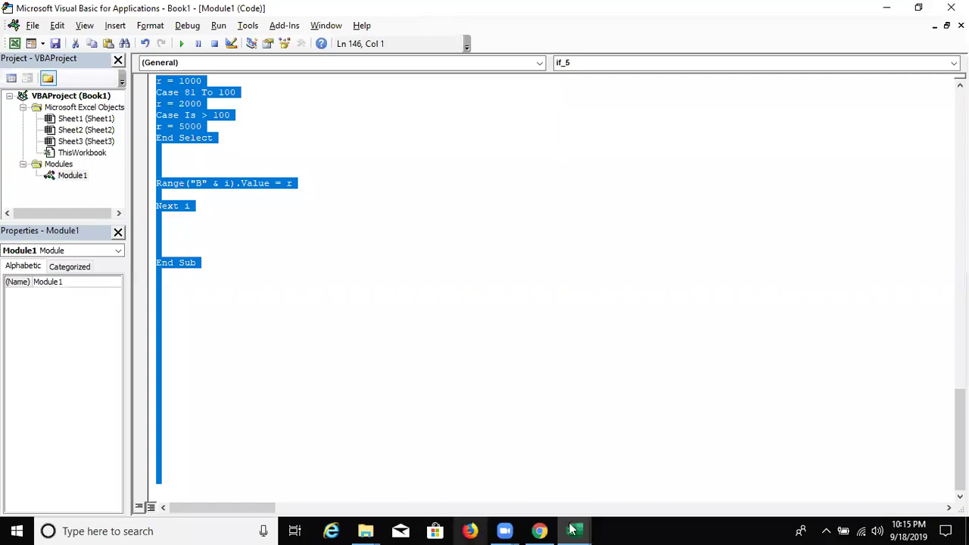
click(573, 531)
click(401, 246)
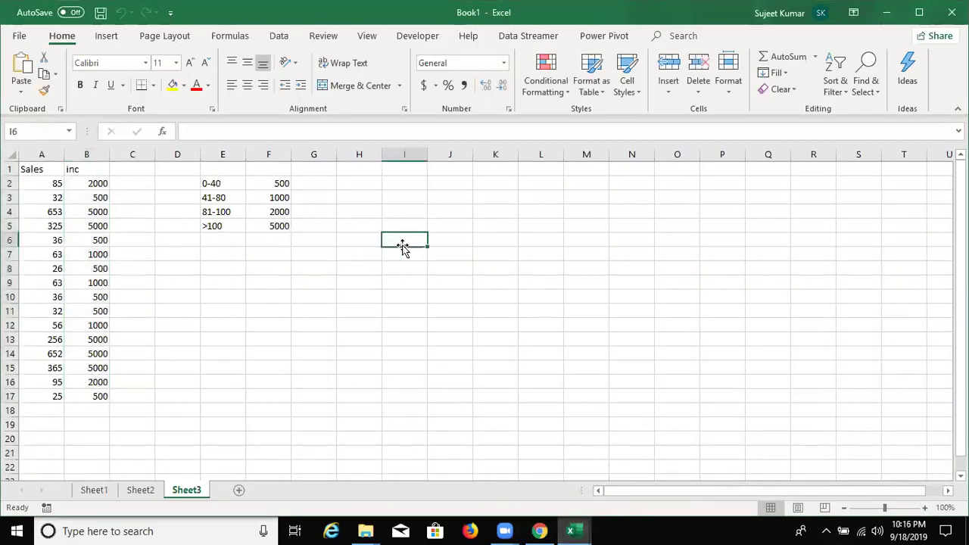
Enter '124564 as text in I6, then type 12457 in J6 and clear it again.
text('124564)
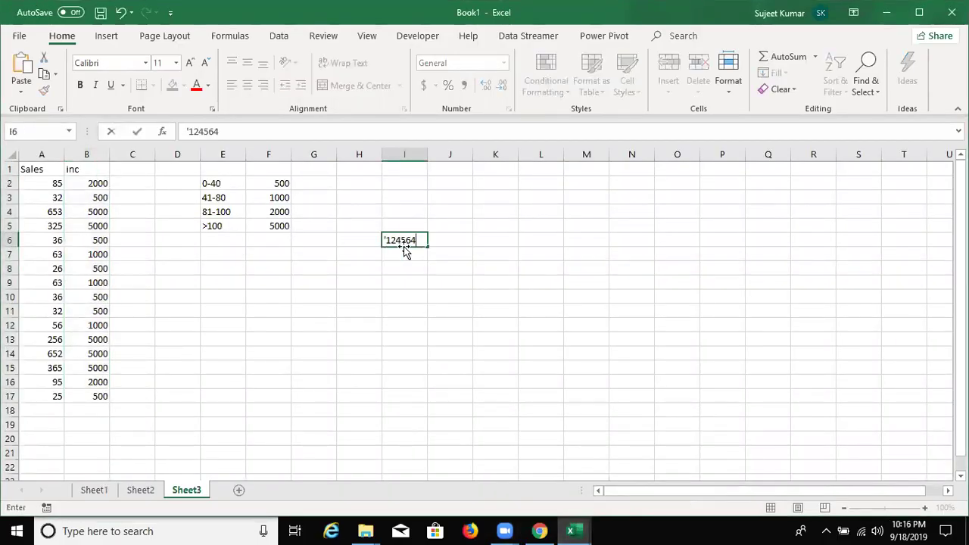
key(Return)
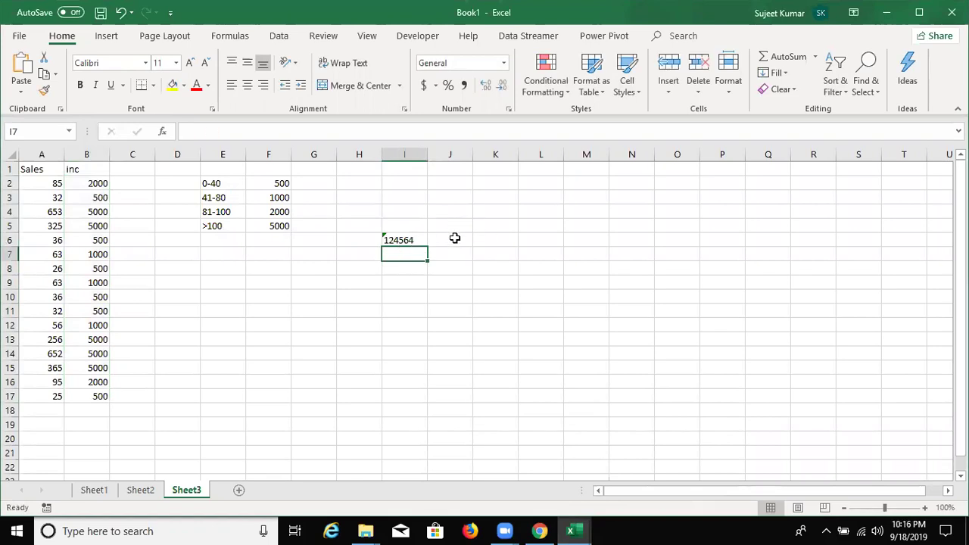
click(456, 239)
text(12457)
key(Return)
key(Up)
key(Delete)
Record a macro that converts I6's text-stored 124564 to a number with Convert to Number.
click(47, 507)
click(719, 264)
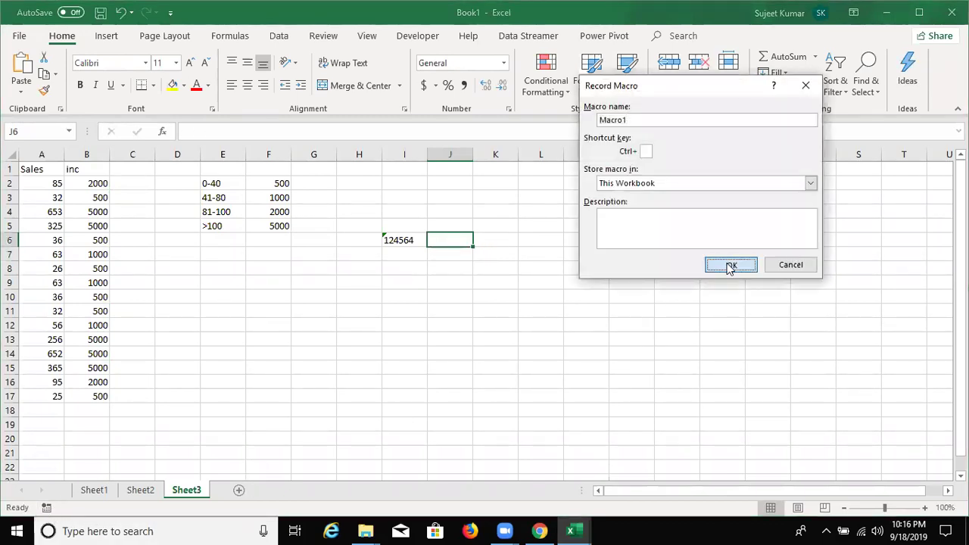
click(399, 241)
click(364, 242)
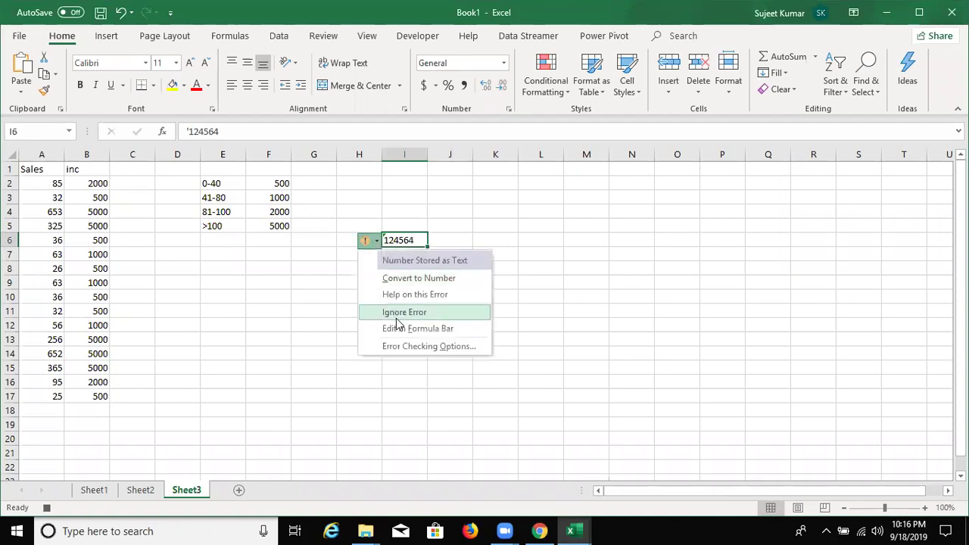
click(409, 279)
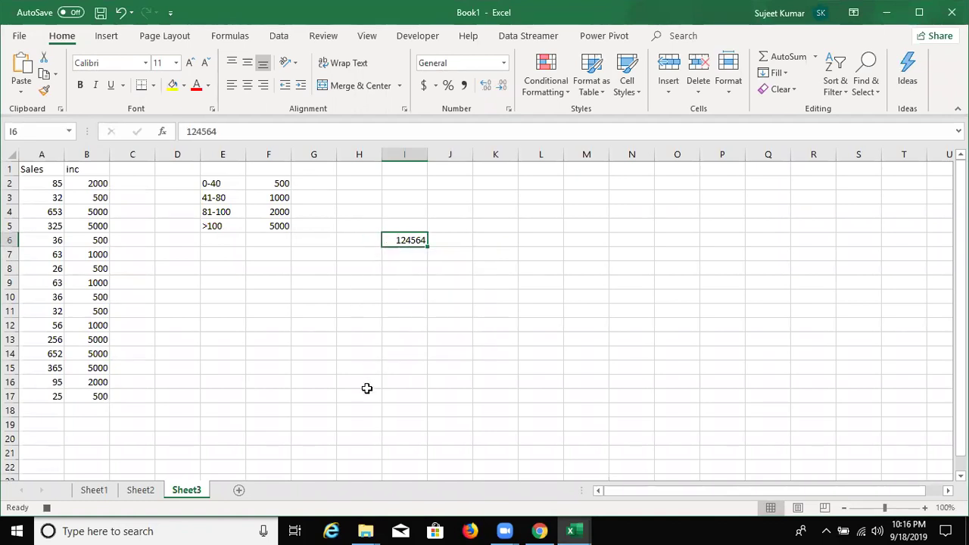
click(46, 508)
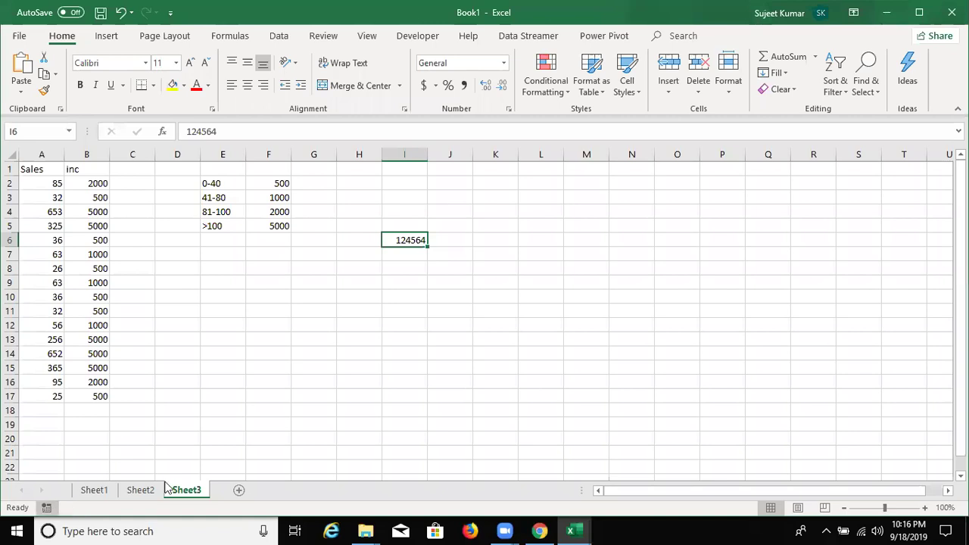
click(461, 245)
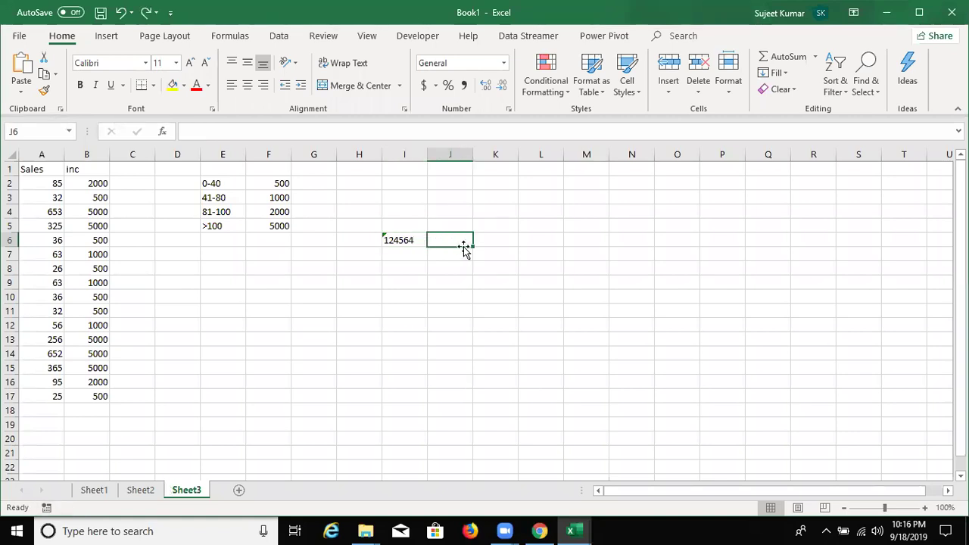
Enter the formula =I6+1 in J6, then check J6 and I6.
text(=)
key(Left)
text(+1)
key(Return)
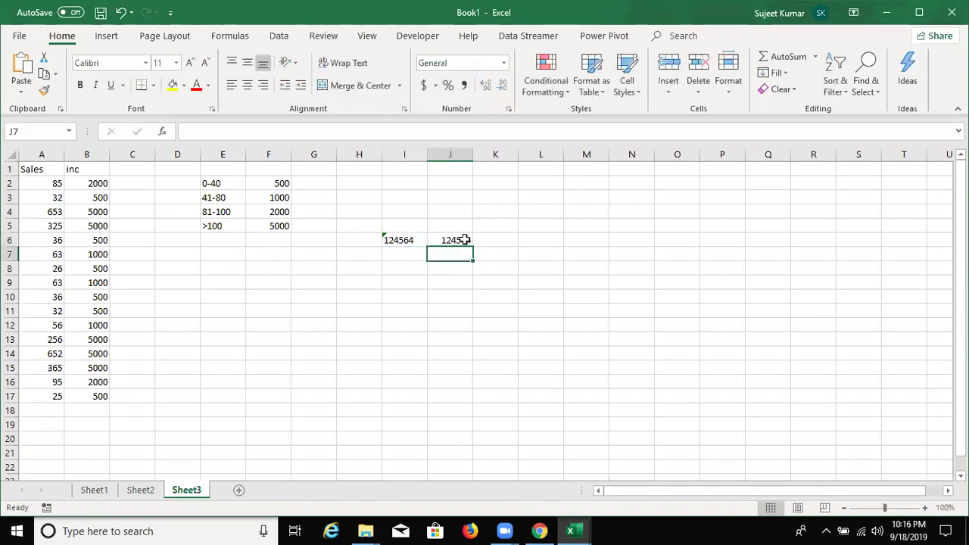
click(464, 240)
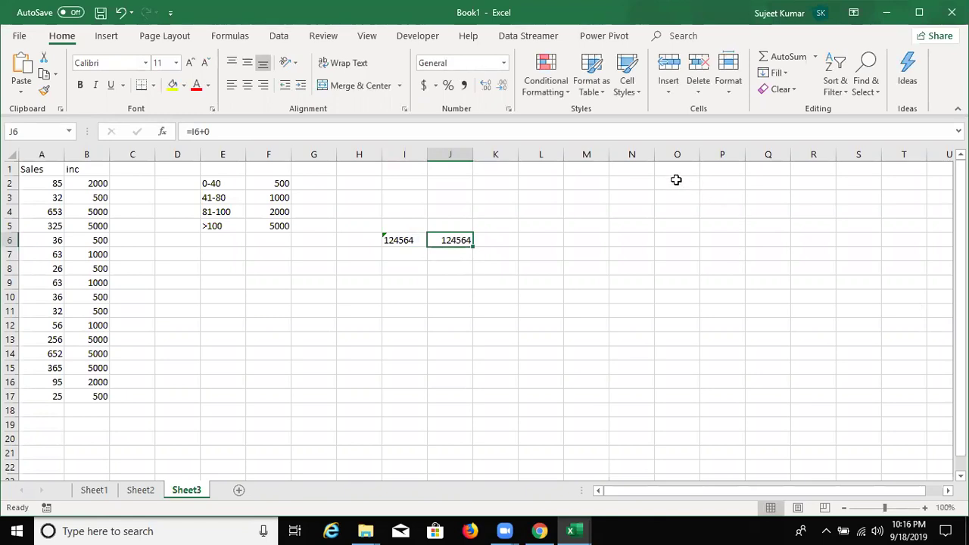
key(alt+F11)
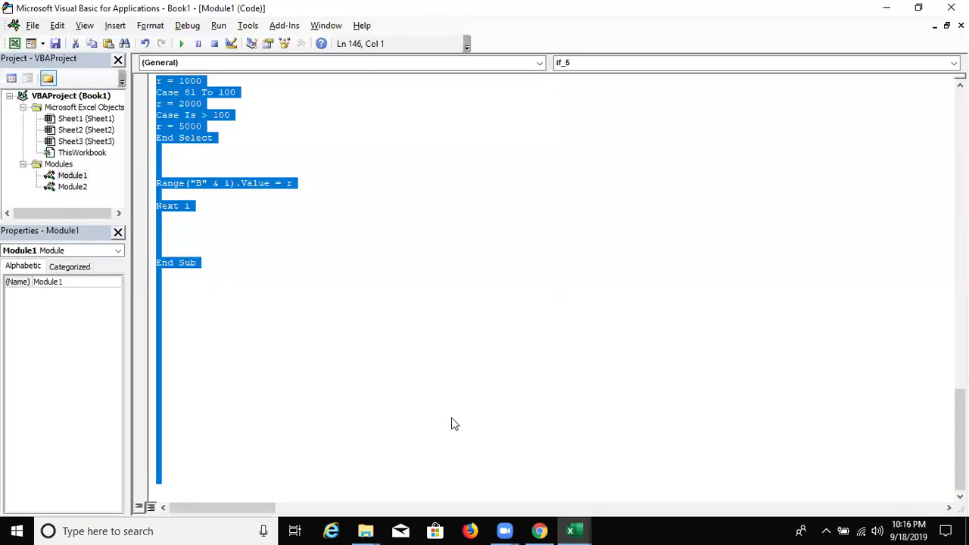
key(alt+F11)
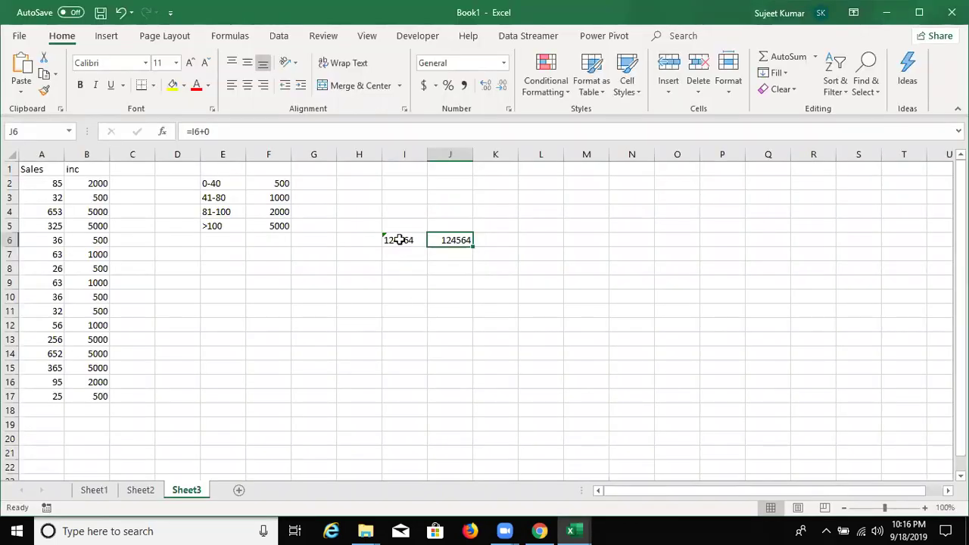
click(399, 240)
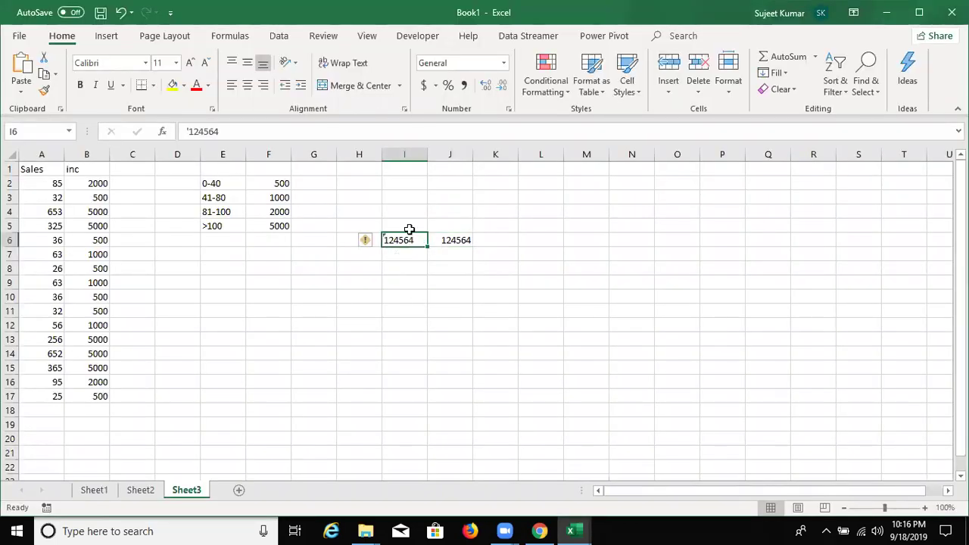
key(alt+F11)
key(alt+F11)
Add a new Sheet4 with 125452 in A1, then return to the VBA code below the last End Sub.
click(239, 490)
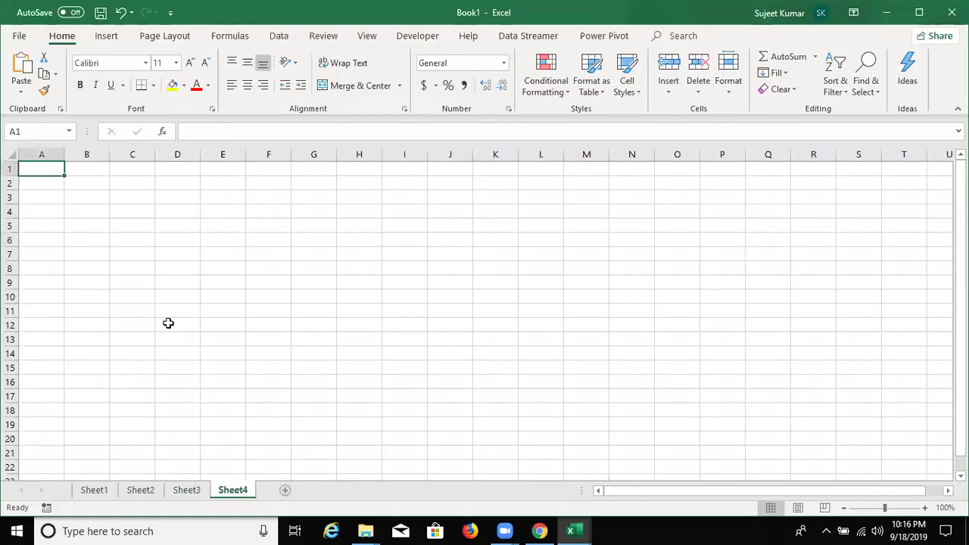
text('125452)
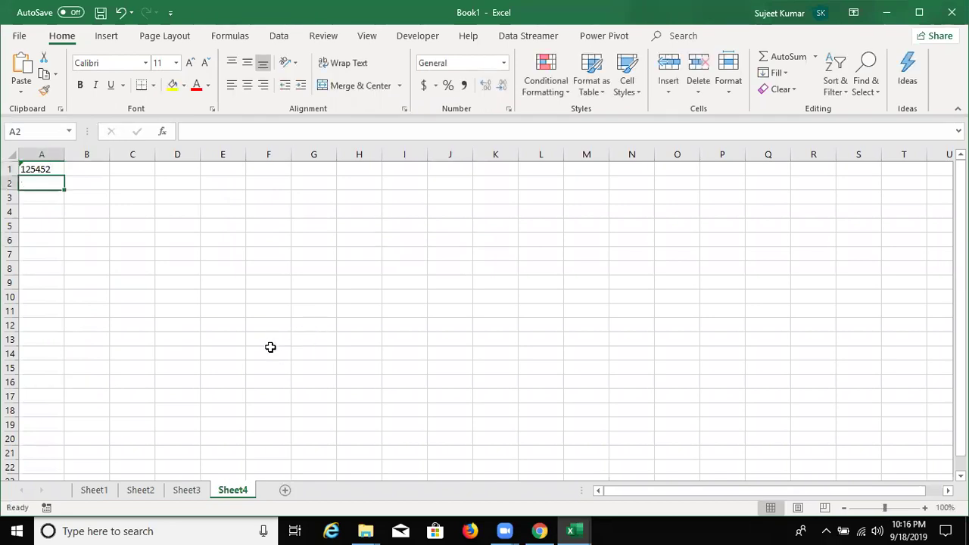
key(alt+F11)
click(225, 367)
click(190, 298)
Write Sub rrr() containing Range("A1").Value = Range("A1").Value + 1.
text(sub)
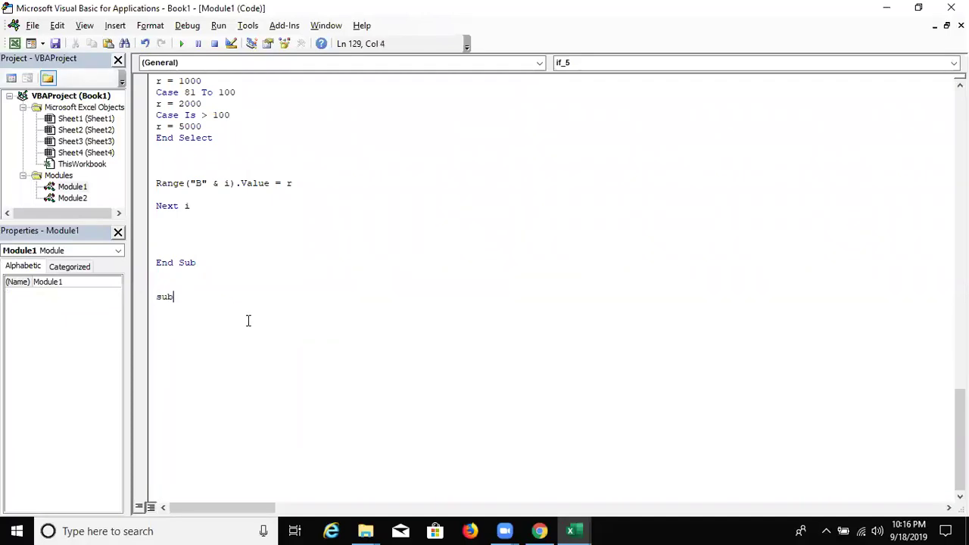
text(rrr)
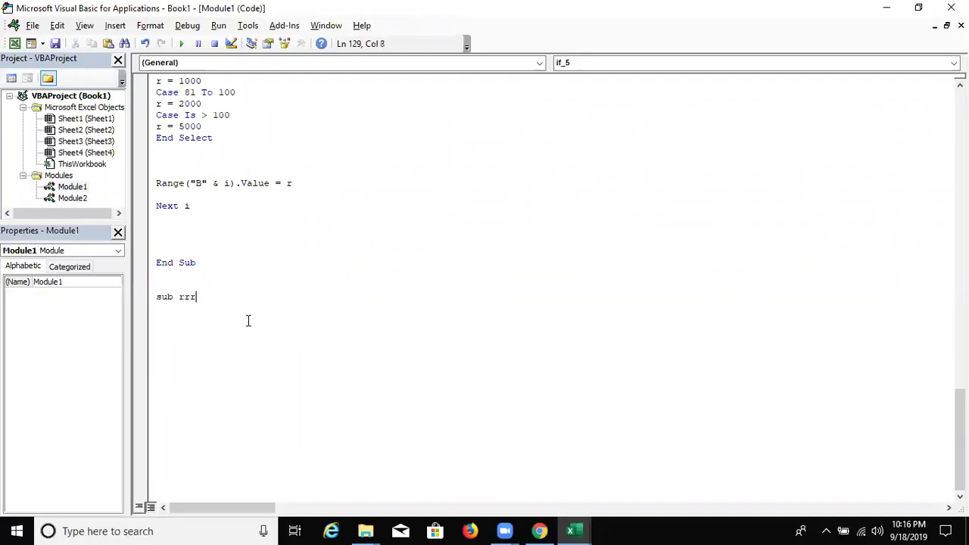
text(())
key(Return)
key(Return)
text(range)
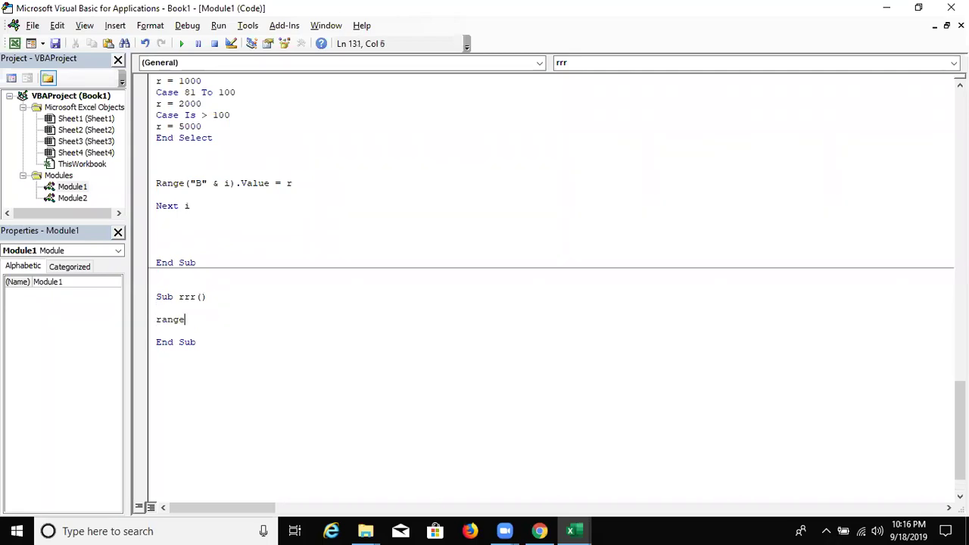
text(()
text(A1").v)
key(Down)
key(Tab)
text(range)
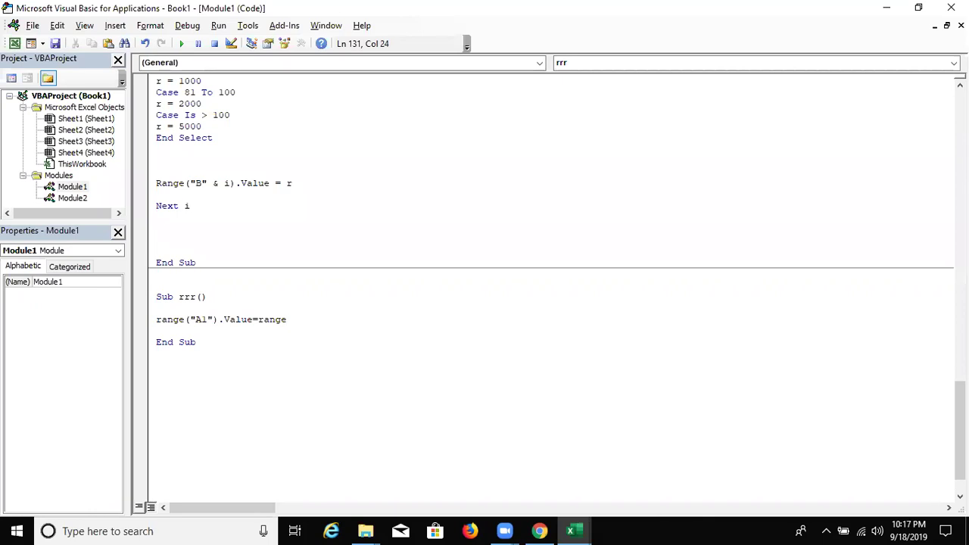
text(()
text(A1)
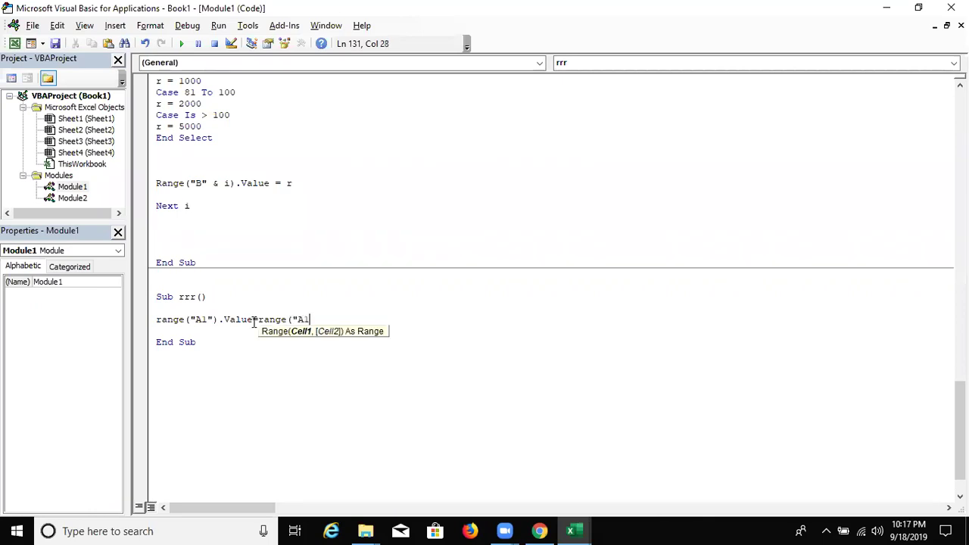
text().valu)
key(Tab)
text(+1)
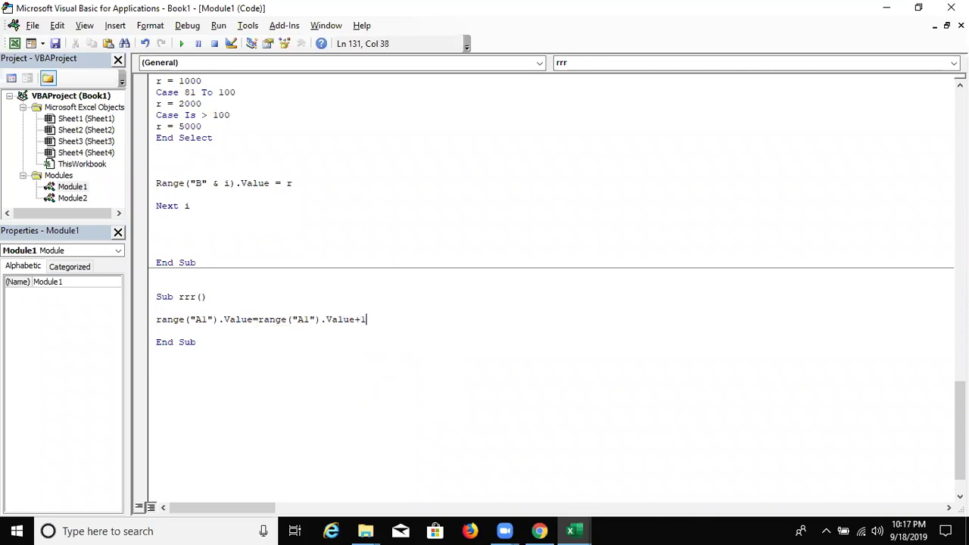
Run the rrr macro, raising Sheet4's A1 to 125453.
click(280, 399)
click(186, 318)
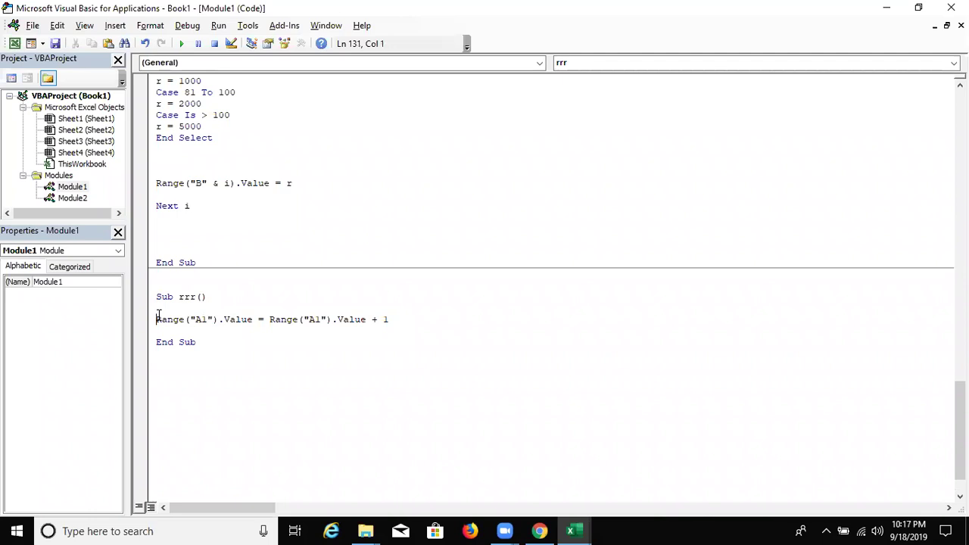
click(182, 43)
Change rrr's line to Range("A1").Value + 0, then return to Excel and show the desktop.
key(alt+F11)
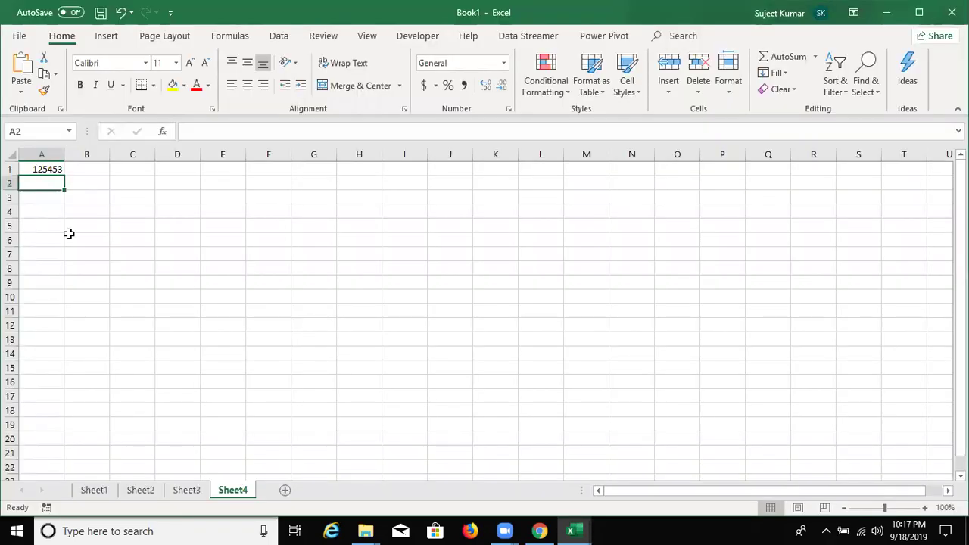
key(alt+F11)
drag(371, 319, 377, 319)
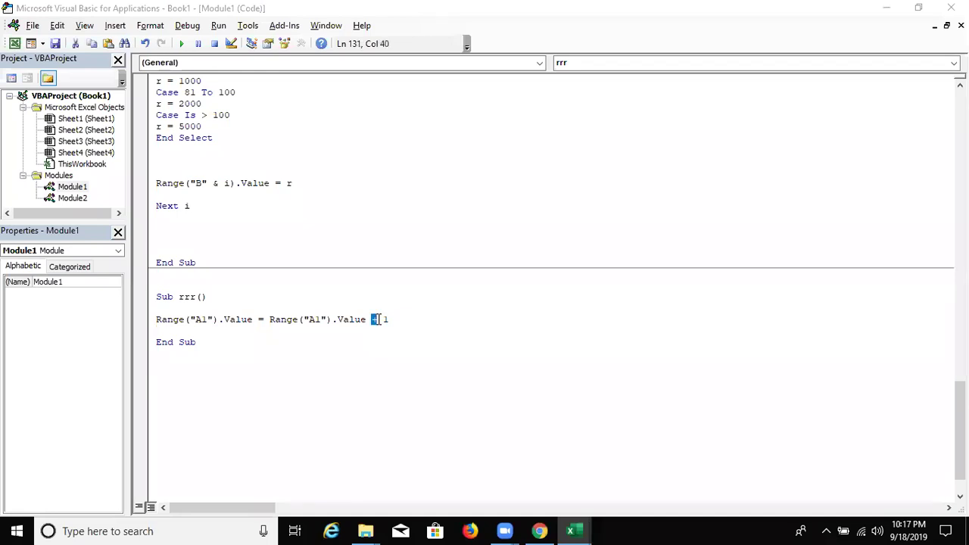
double_click(385, 319)
text(0)
click(414, 333)
key(alt+F11)
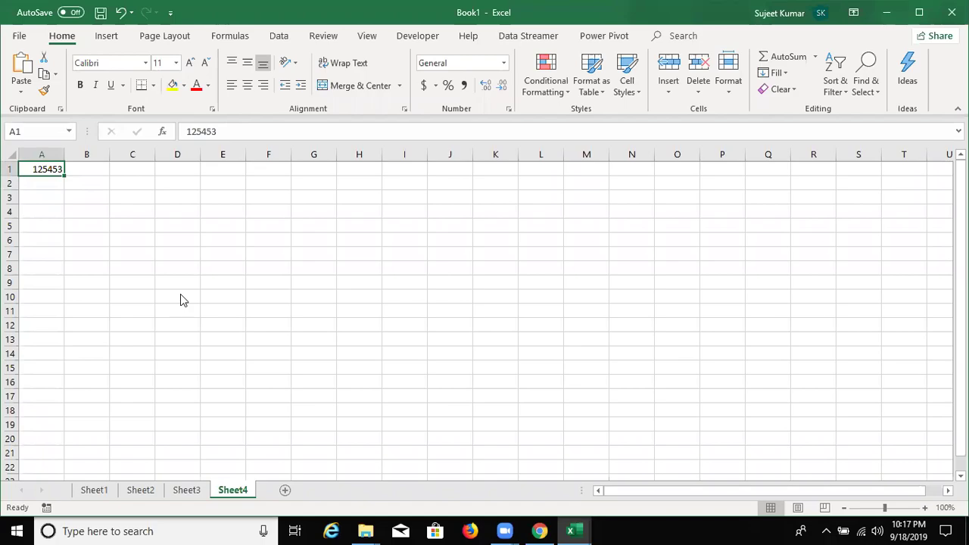
key(super+d)
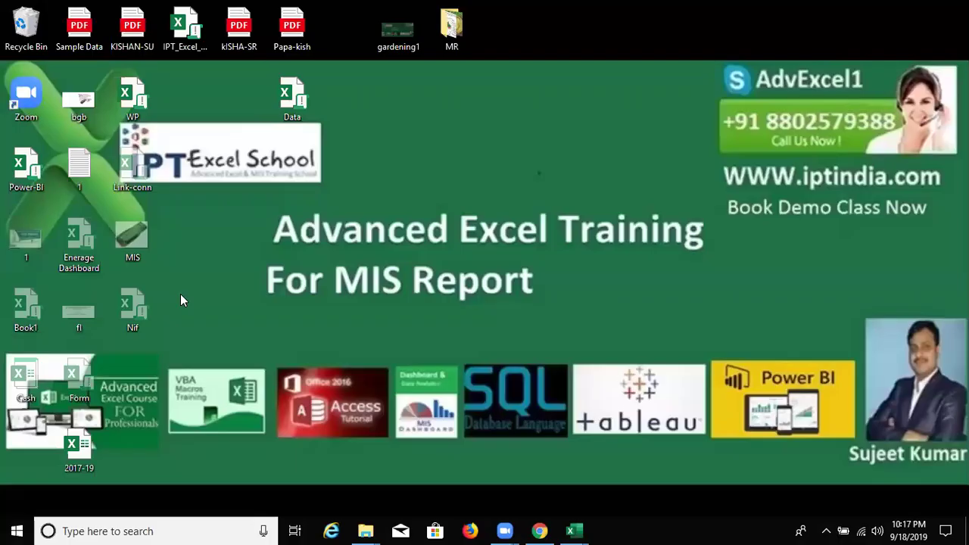